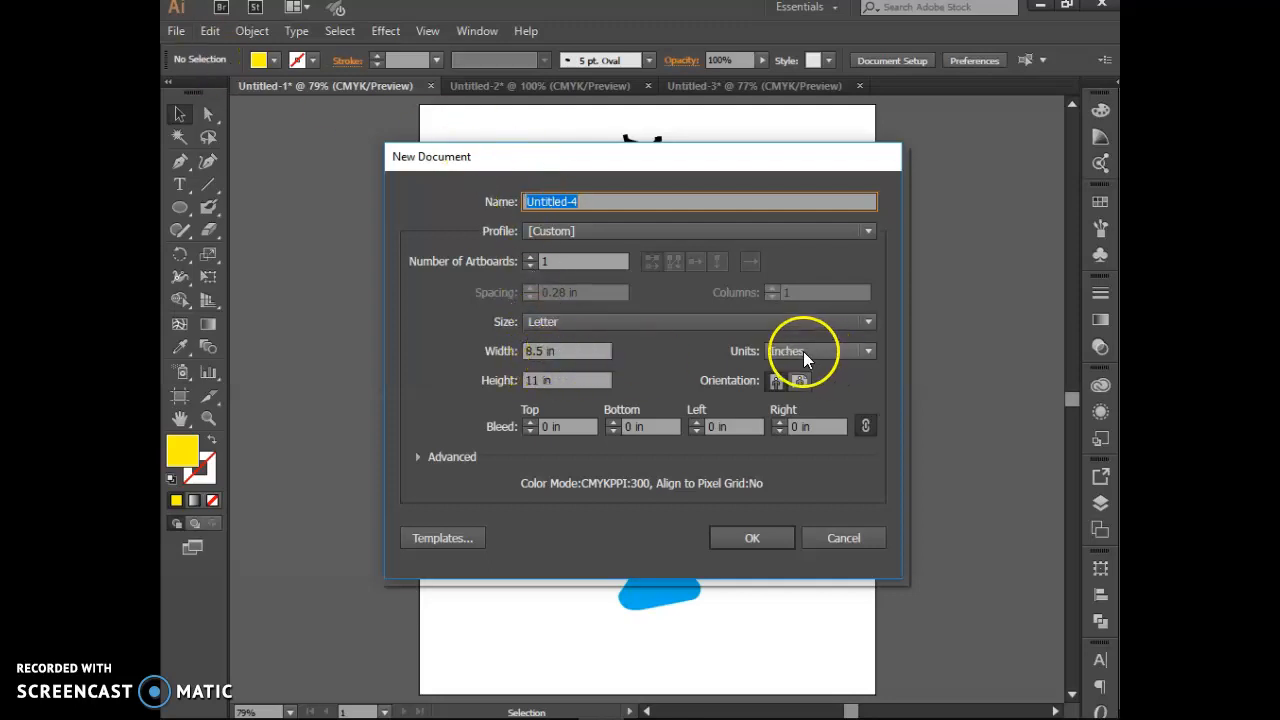
Step: Create the new Letter-size document, test zooming, and fit the whole artboard in the window
click(772, 532)
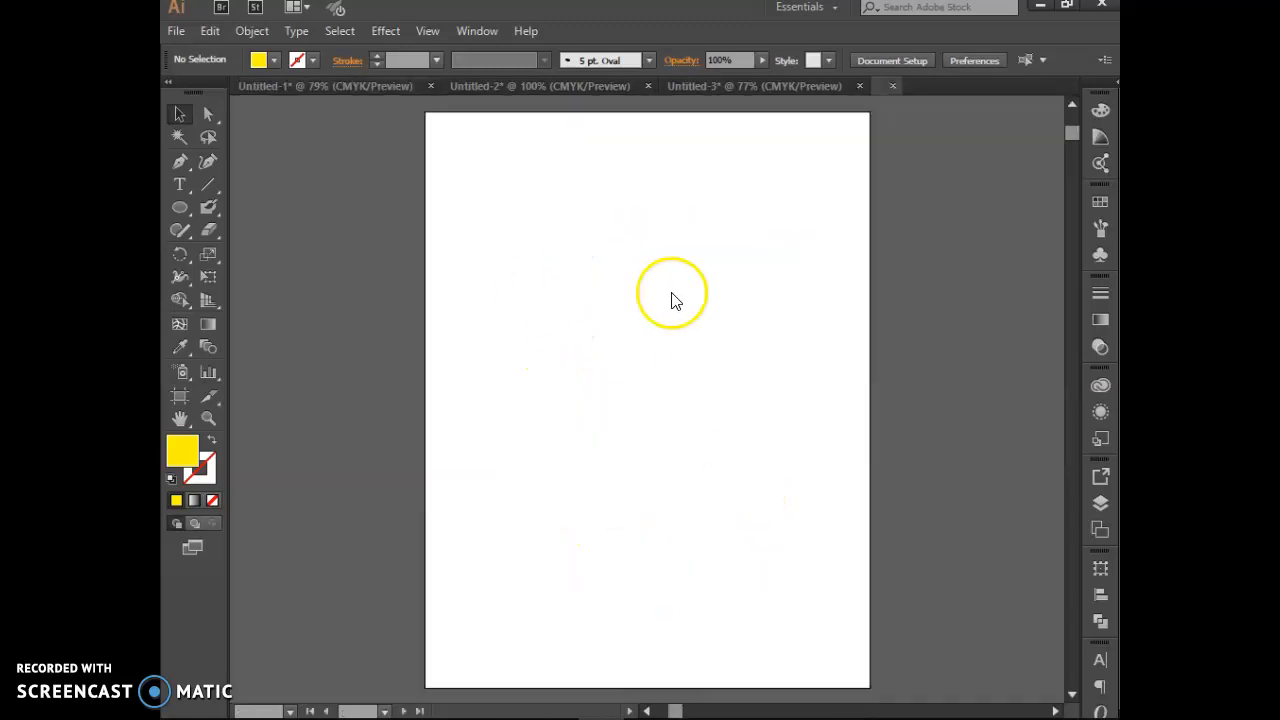
key(a)
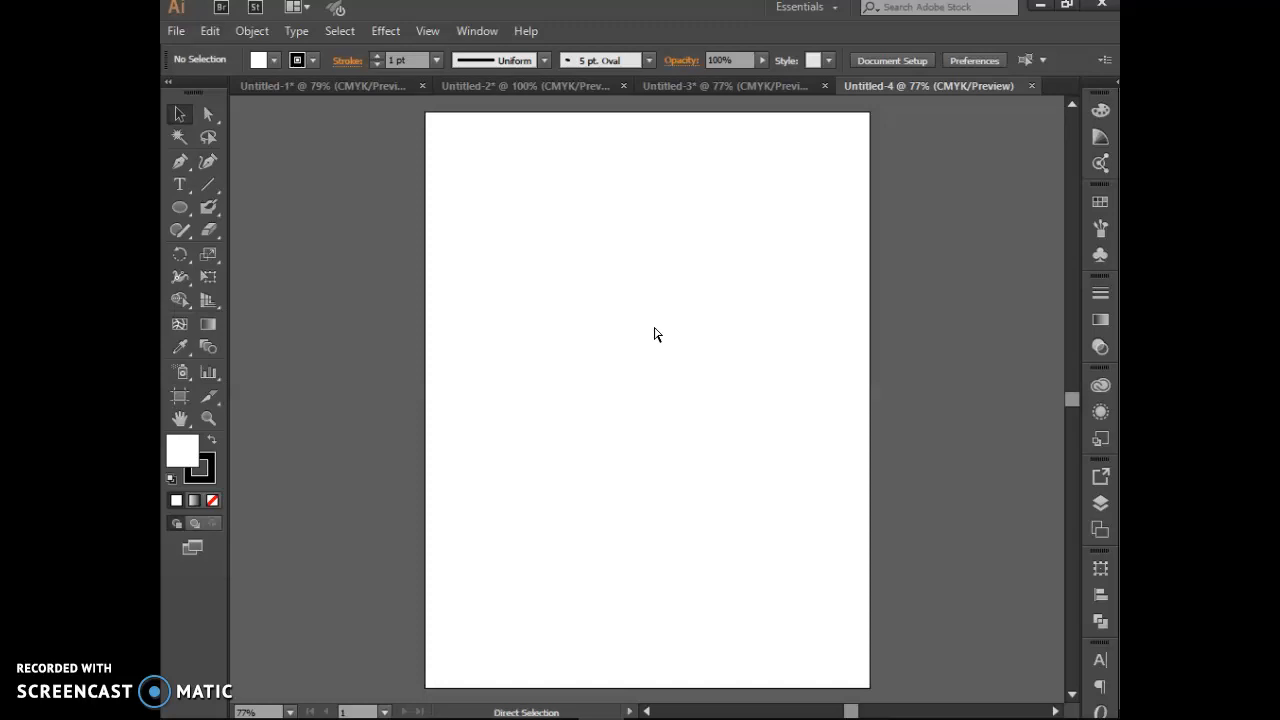
key(ctrl+plus)
key(ctrl+plus)
key(ctrl+plus)
key(ctrl+plus)
key(ctrl+plus)
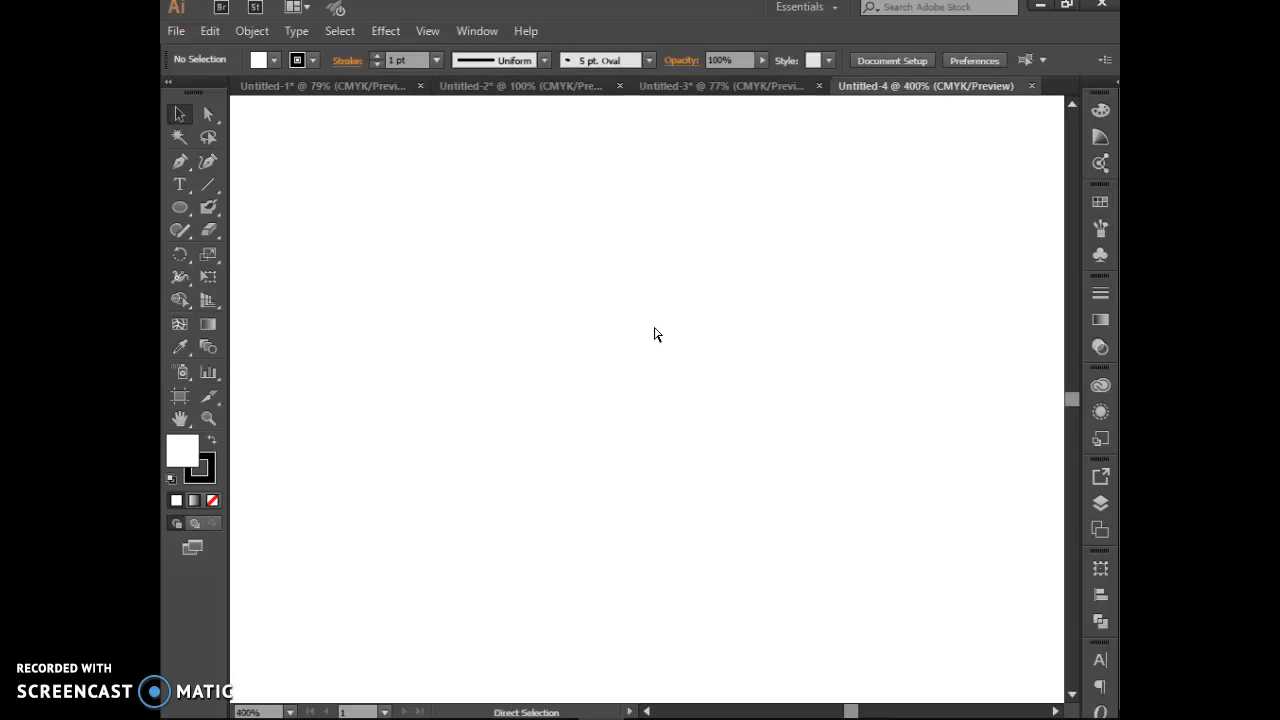
key(ctrl+minus)
key(v)
key(ctrl+0)
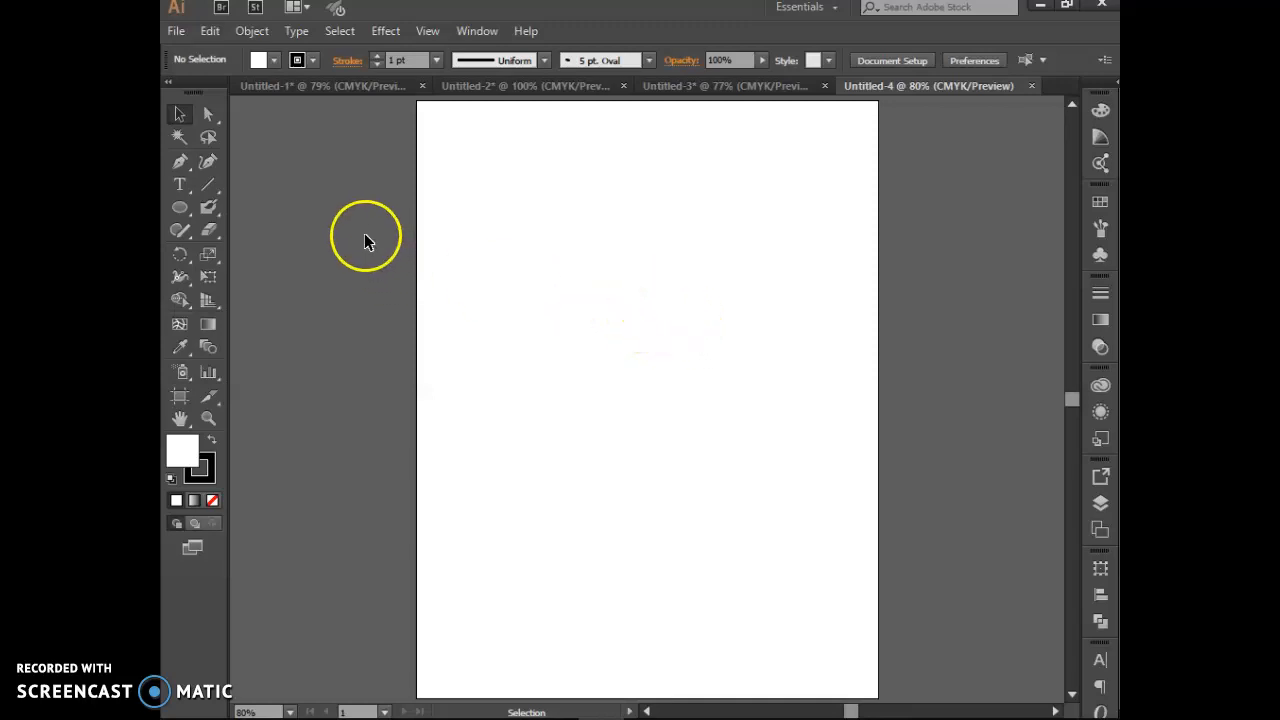
Step: With the Pen tool, draw the curving left side and bottom using smooth S-curve anchors
click(179, 164)
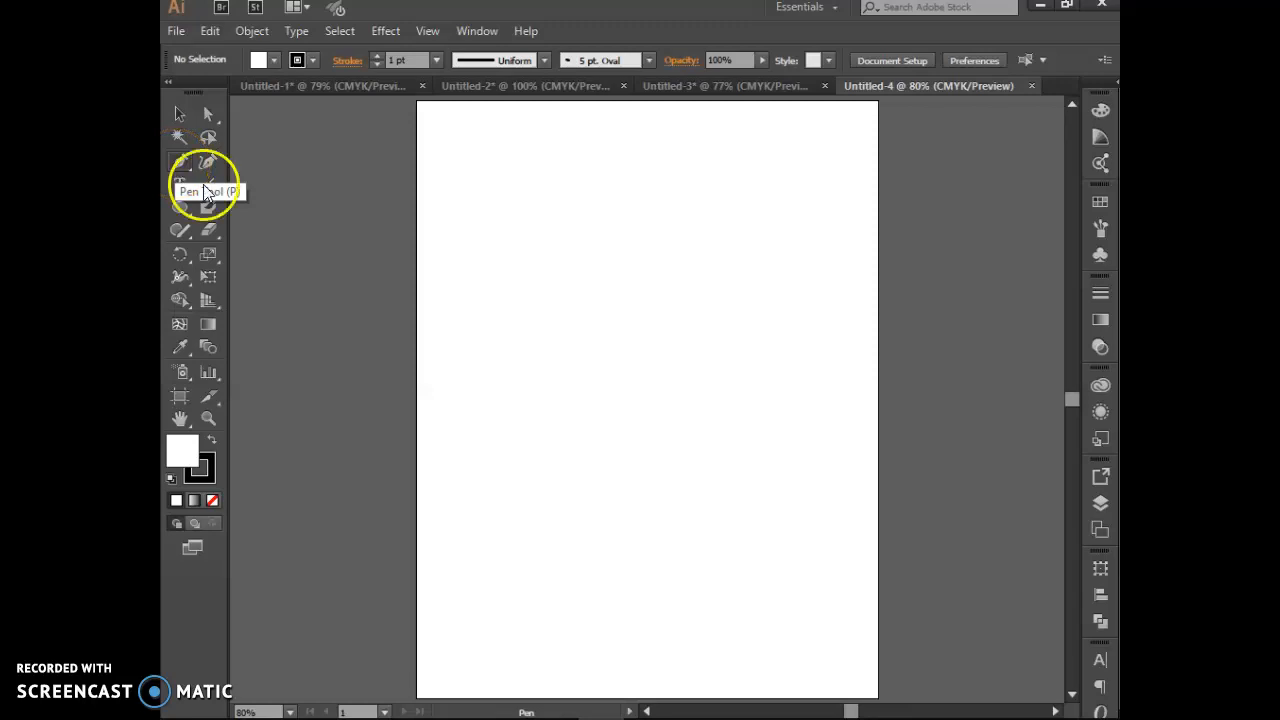
click(460, 282)
drag(531, 315, 550, 367)
click(534, 459)
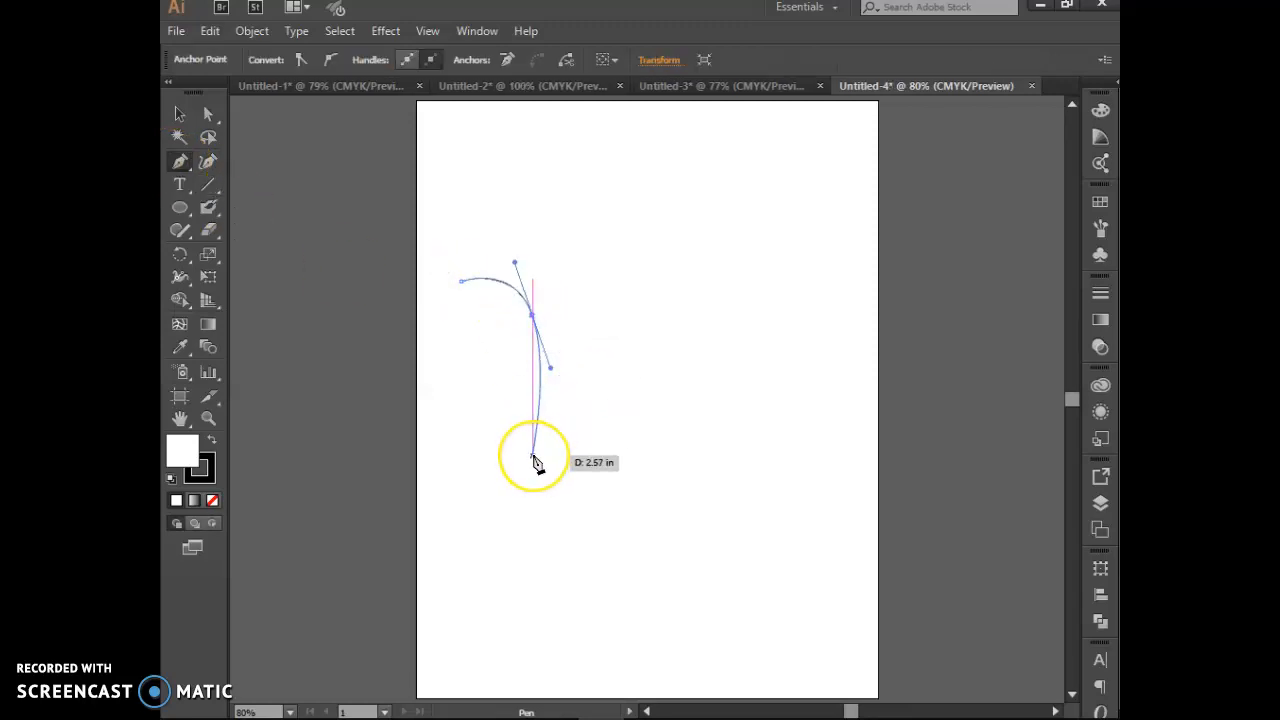
drag(534, 457, 575, 519)
click(651, 479)
drag(651, 479, 672, 450)
Step: Add angular corner anchors up the right side, forming a notch, and close at the start anchor
click(667, 437)
click(648, 382)
click(575, 342)
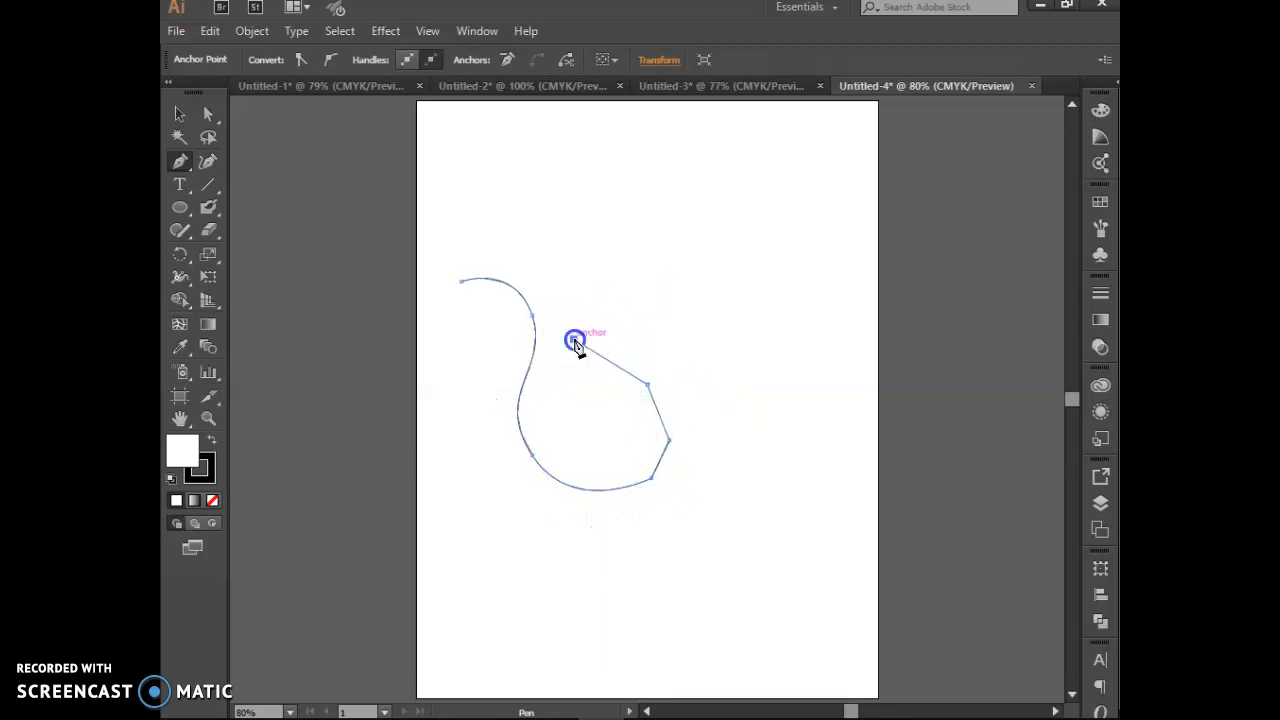
click(630, 289)
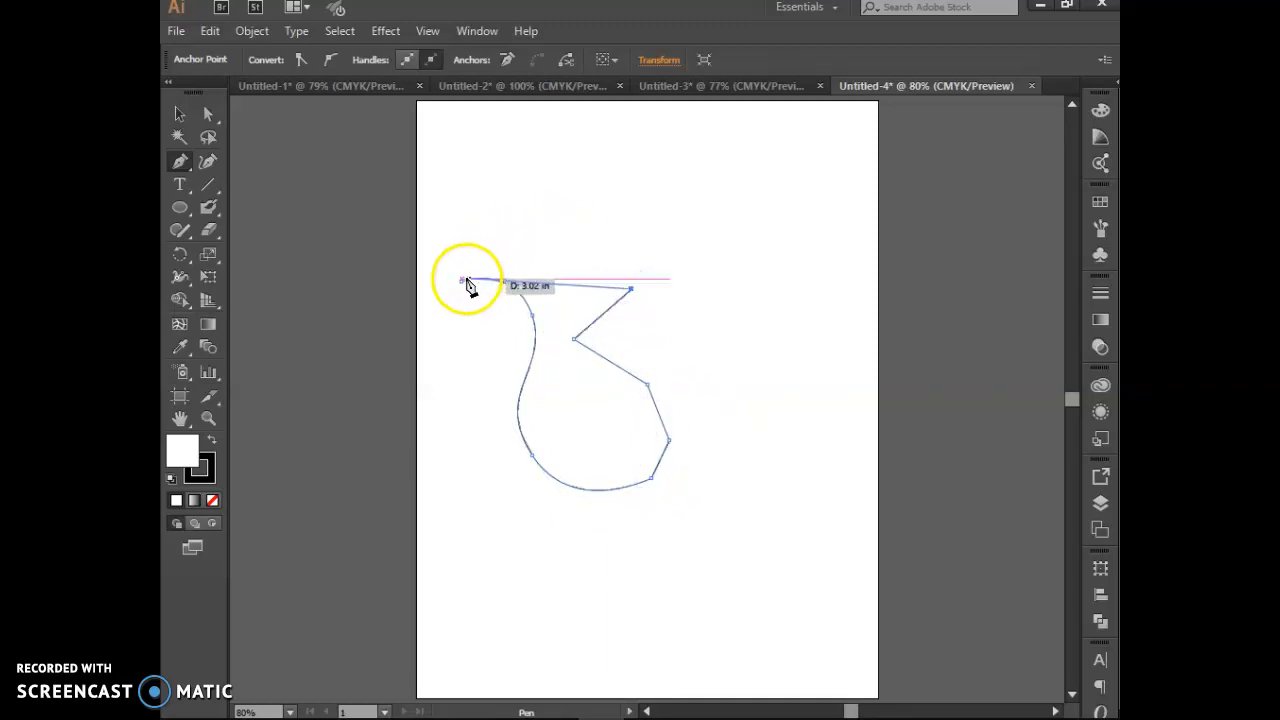
click(474, 272)
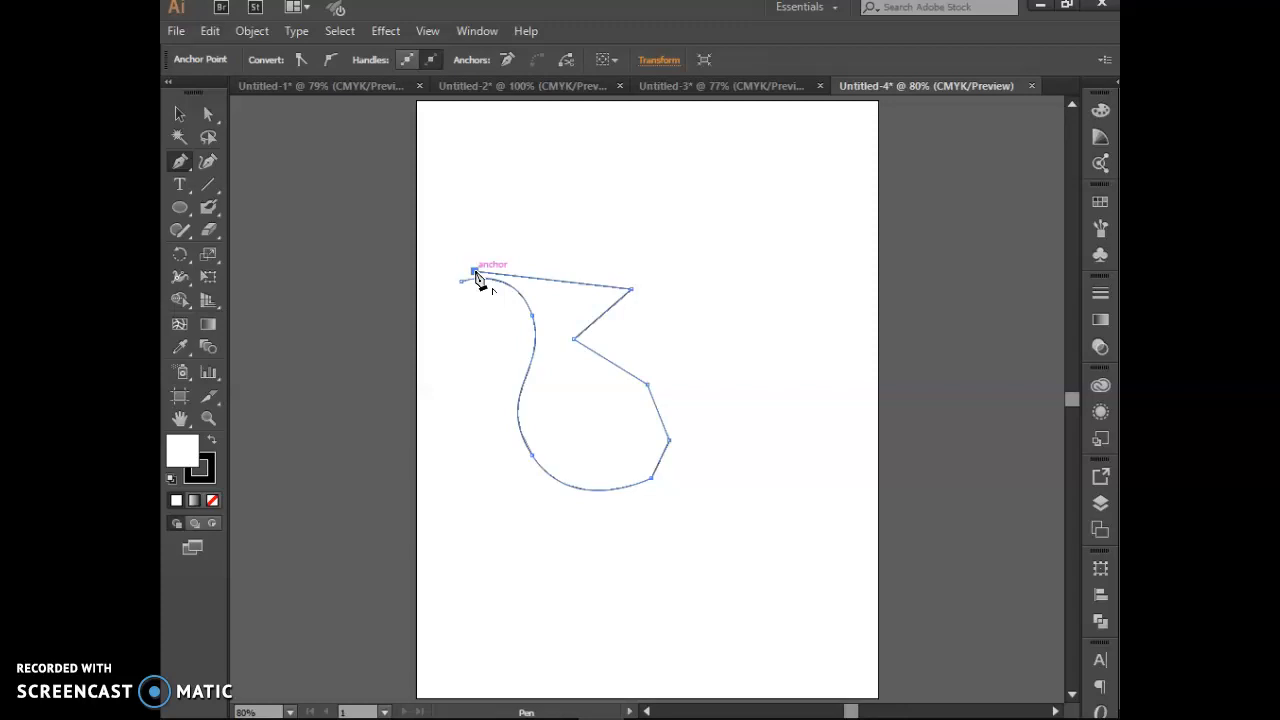
drag(476, 276, 222, 38)
click(219, 33)
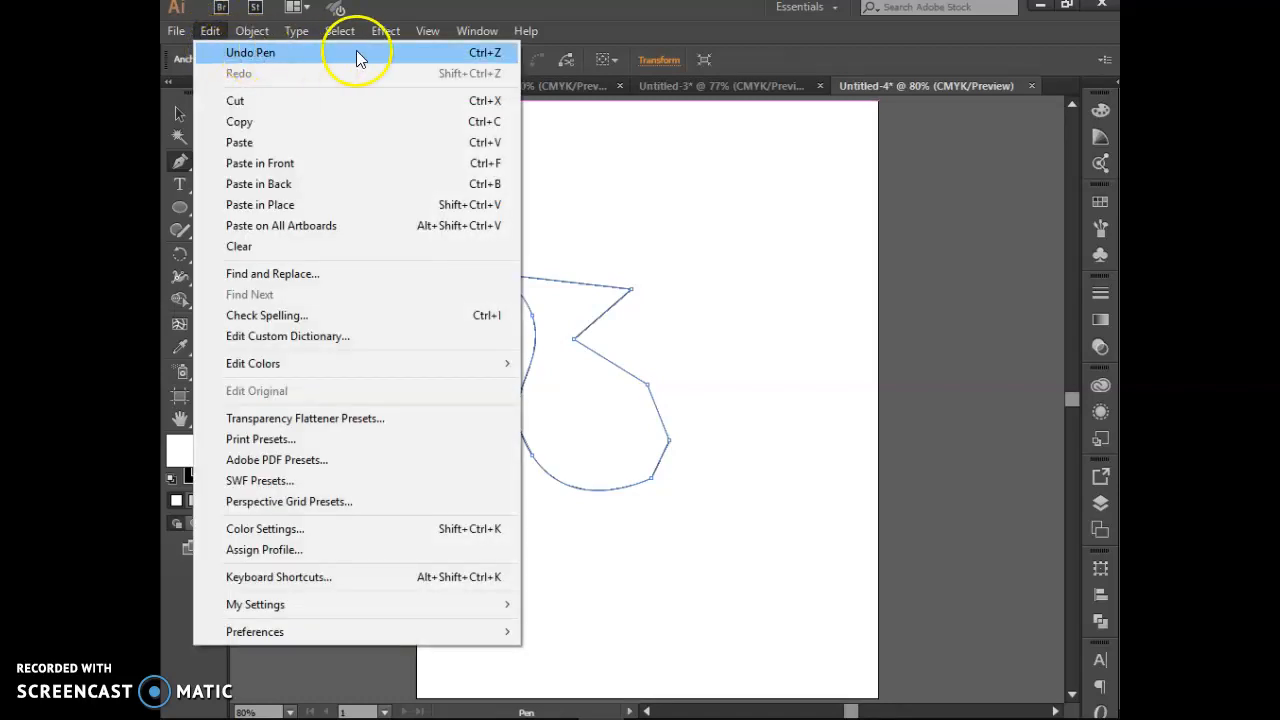
Step: Undo recent pen steps, try a curved closing segment, then undo it and several end anchors
click(501, 53)
click(175, 31)
click(207, 31)
click(207, 31)
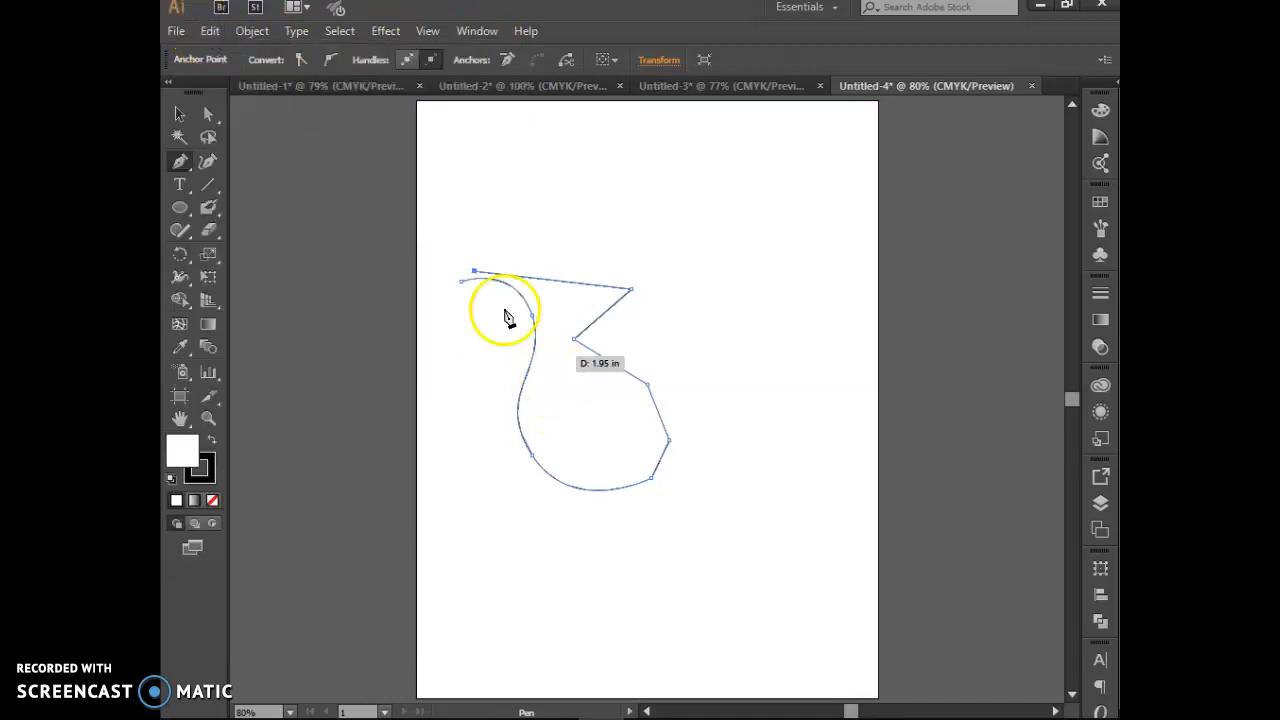
key(ctrl+z)
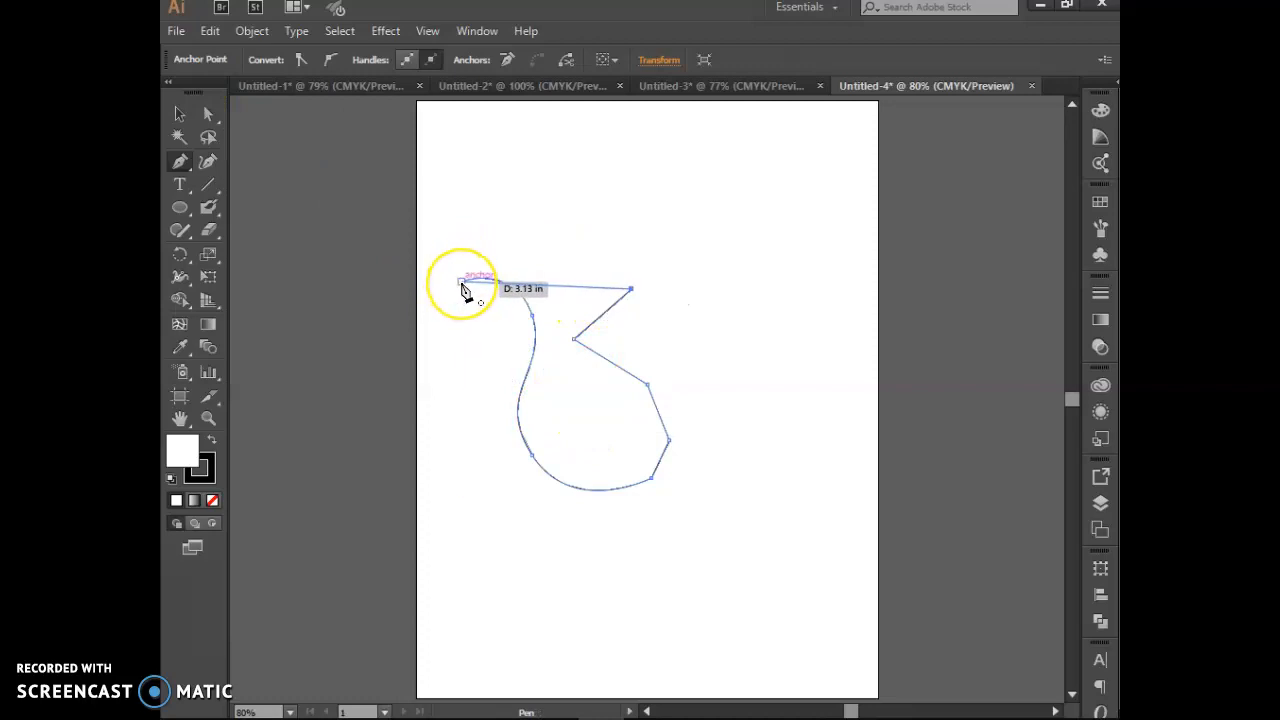
drag(461, 282, 472, 360)
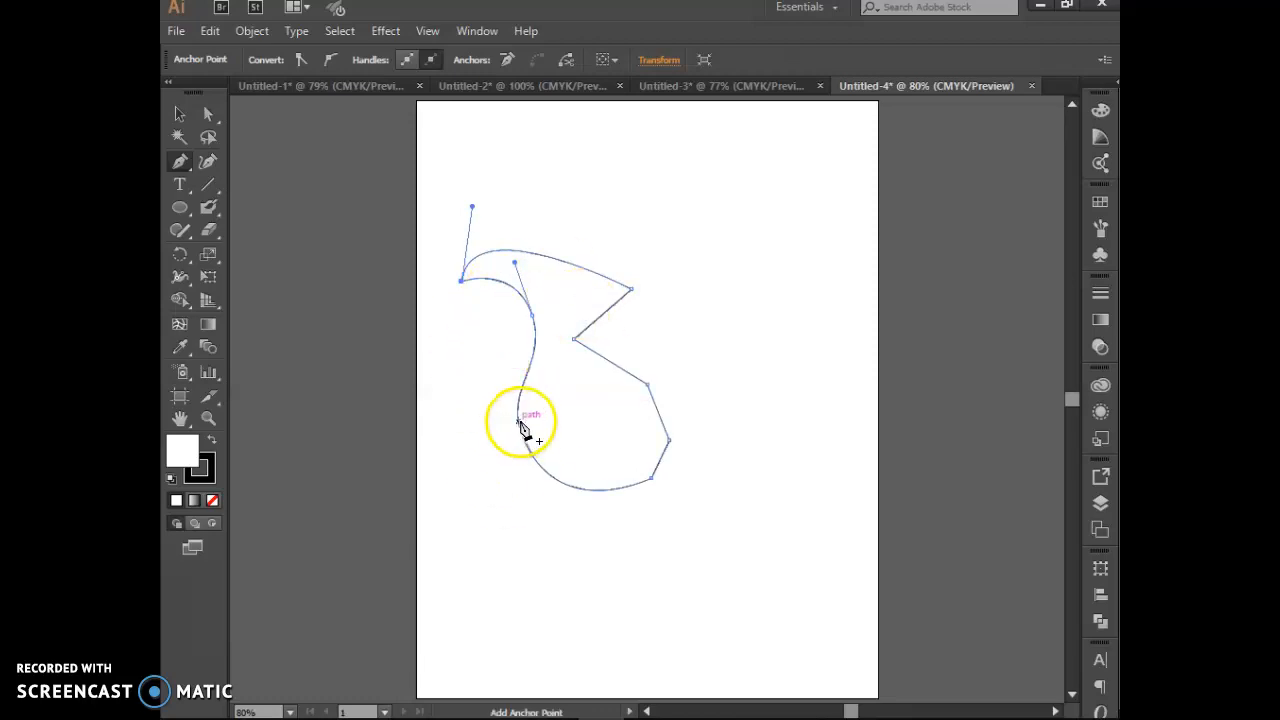
key(ctrl+z)
key(ctrl+z)
key(ctrl+z)
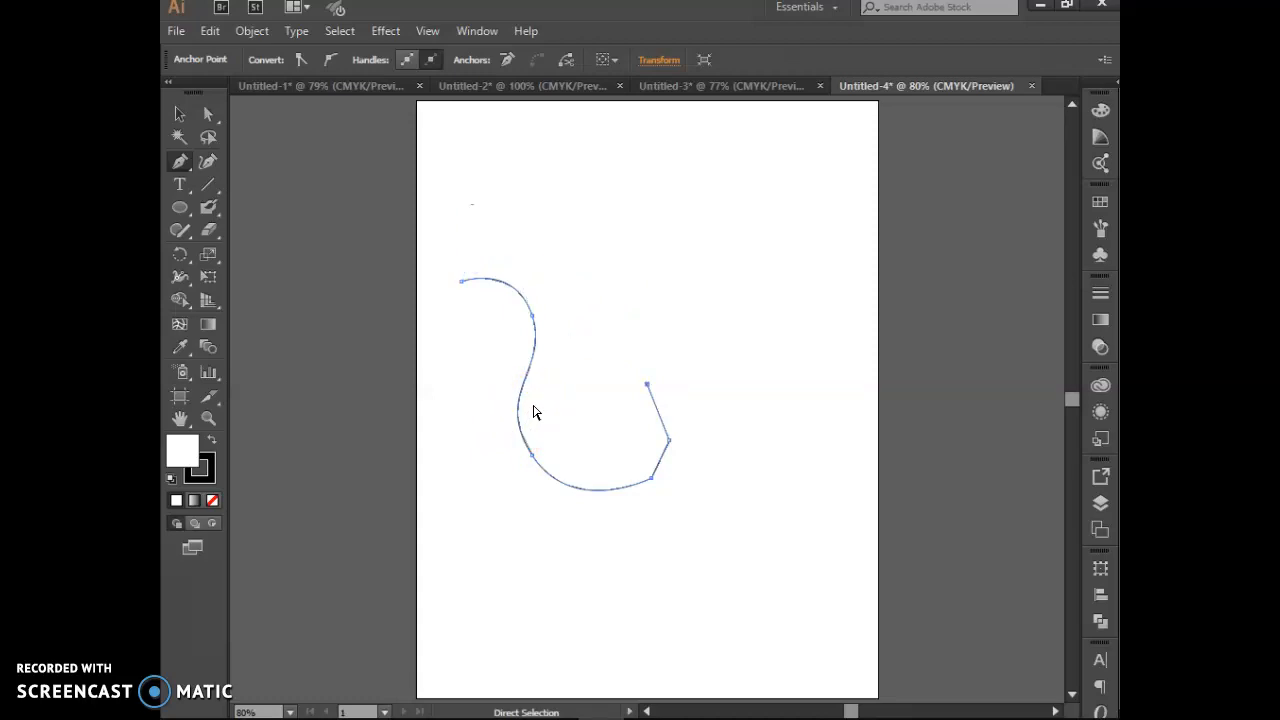
key(ctrl+z)
key(ctrl+z)
Step: Curve the middle segment, redo the removed segments, and delete the start anchor to open the path
click(553, 415)
drag(553, 415, 548, 395)
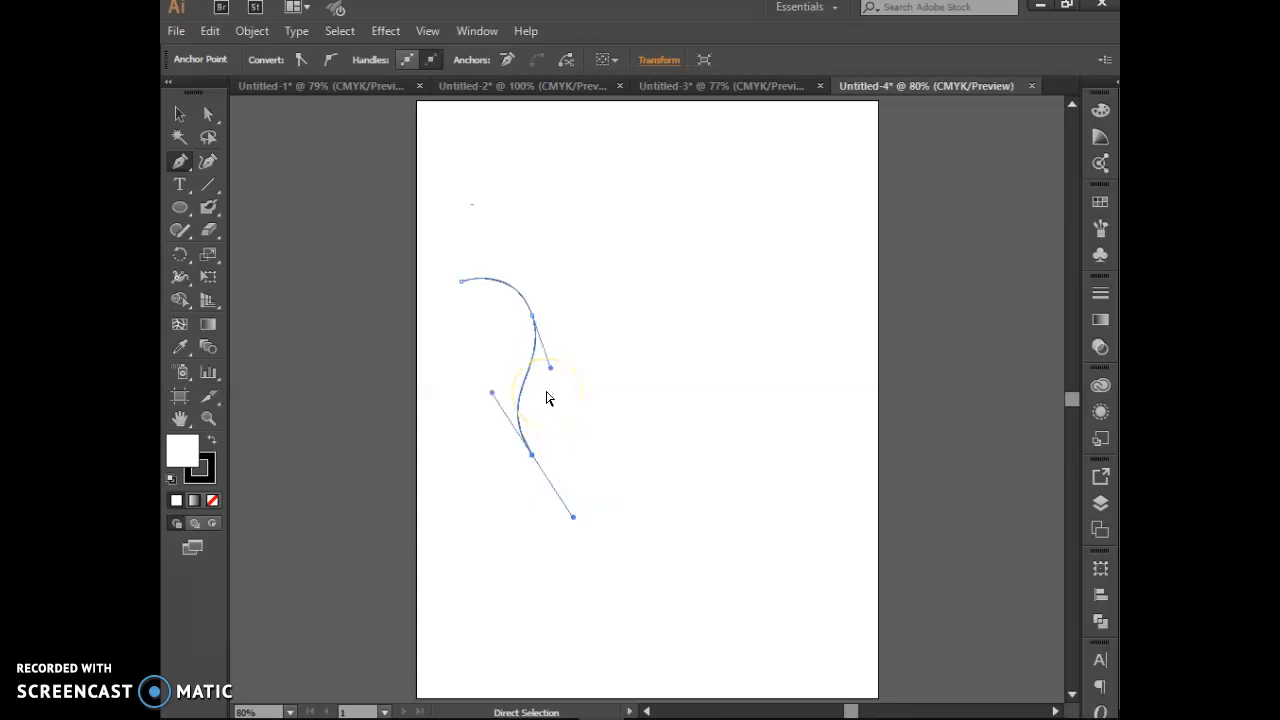
click(278, 268)
click(209, 31)
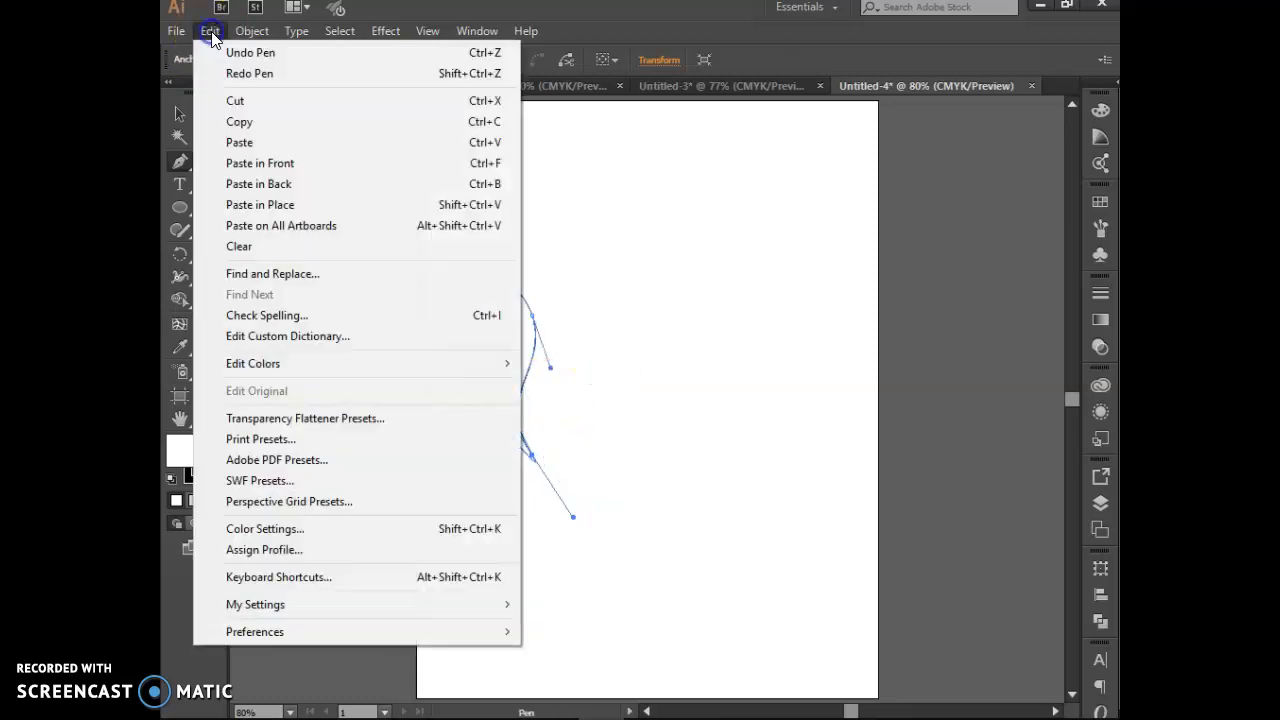
click(415, 77)
drag(650, 477, 590, 448)
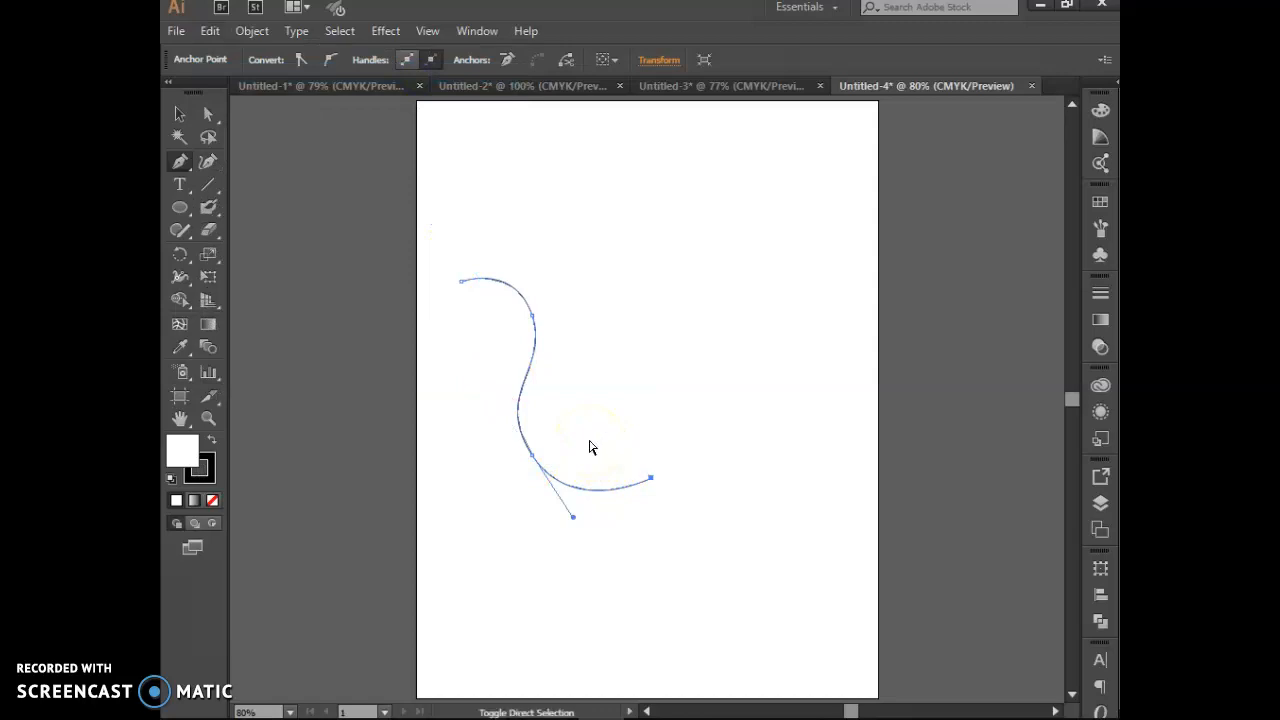
key(ctrl+shift+z)
key(ctrl+shift+z)
key(ctrl+shift+z)
key(ctrl+shift+z)
key(ctrl+shift+z)
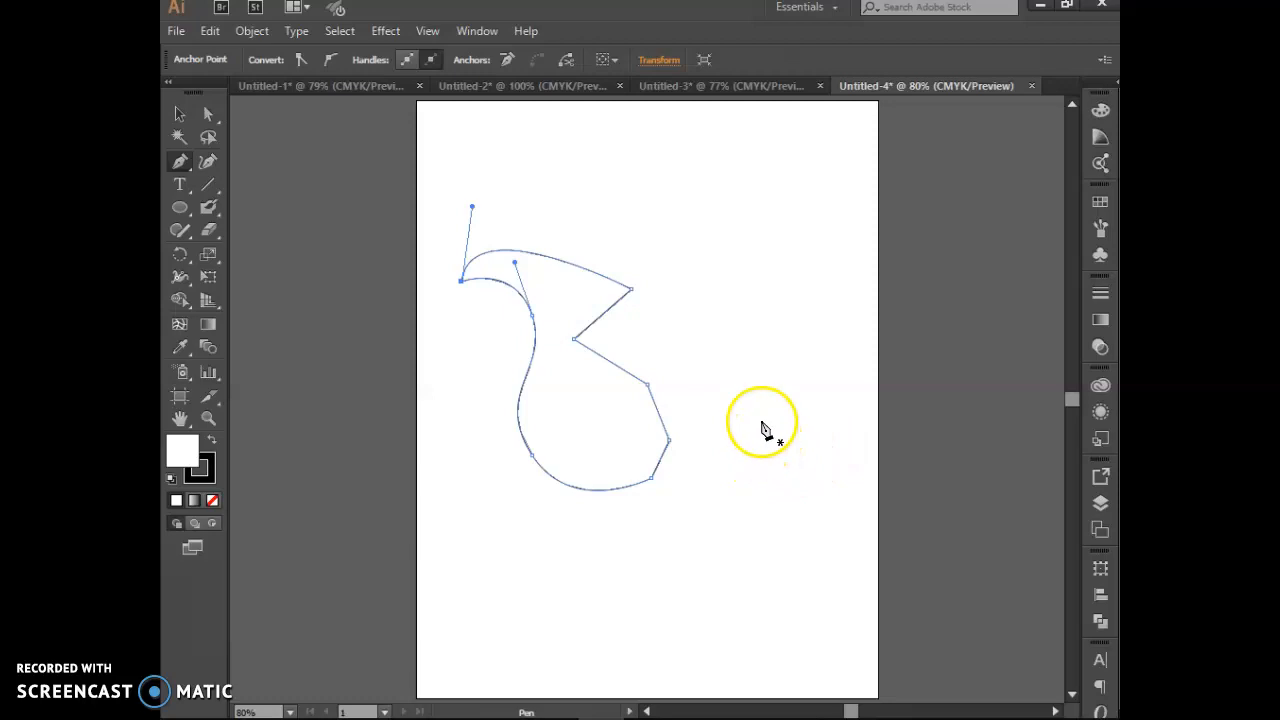
key(Delete)
click(180, 114)
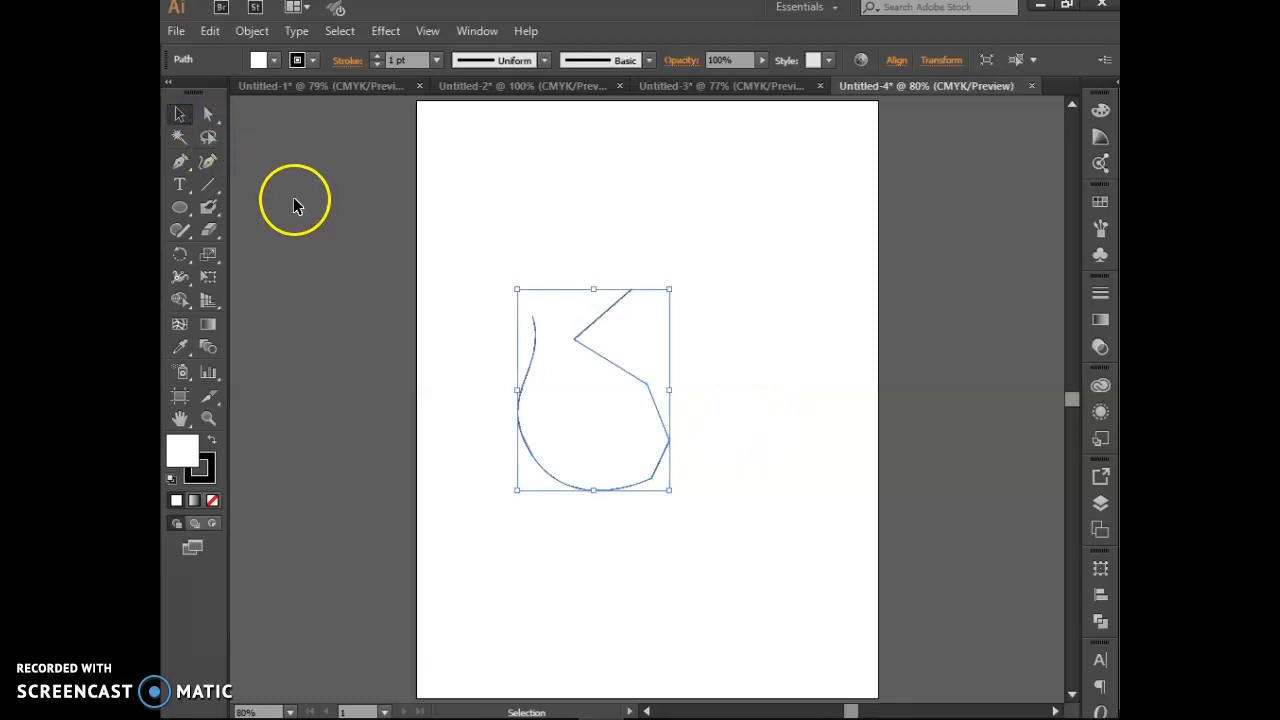
Step: Delete the selected open outline from the artboard
key(Delete)
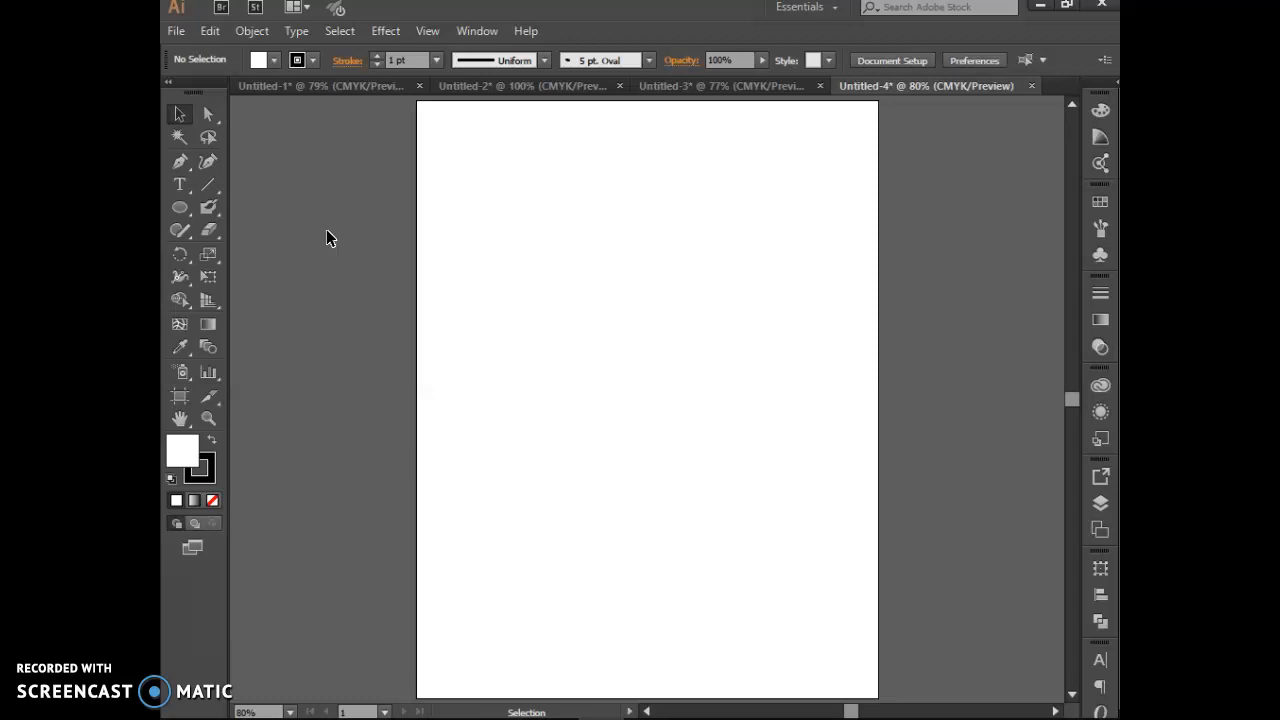
Step: Choose the Blob Brush with a green fill swatch and the 15 pt. Round brush
click(204, 202)
click(273, 57)
click(254, 93)
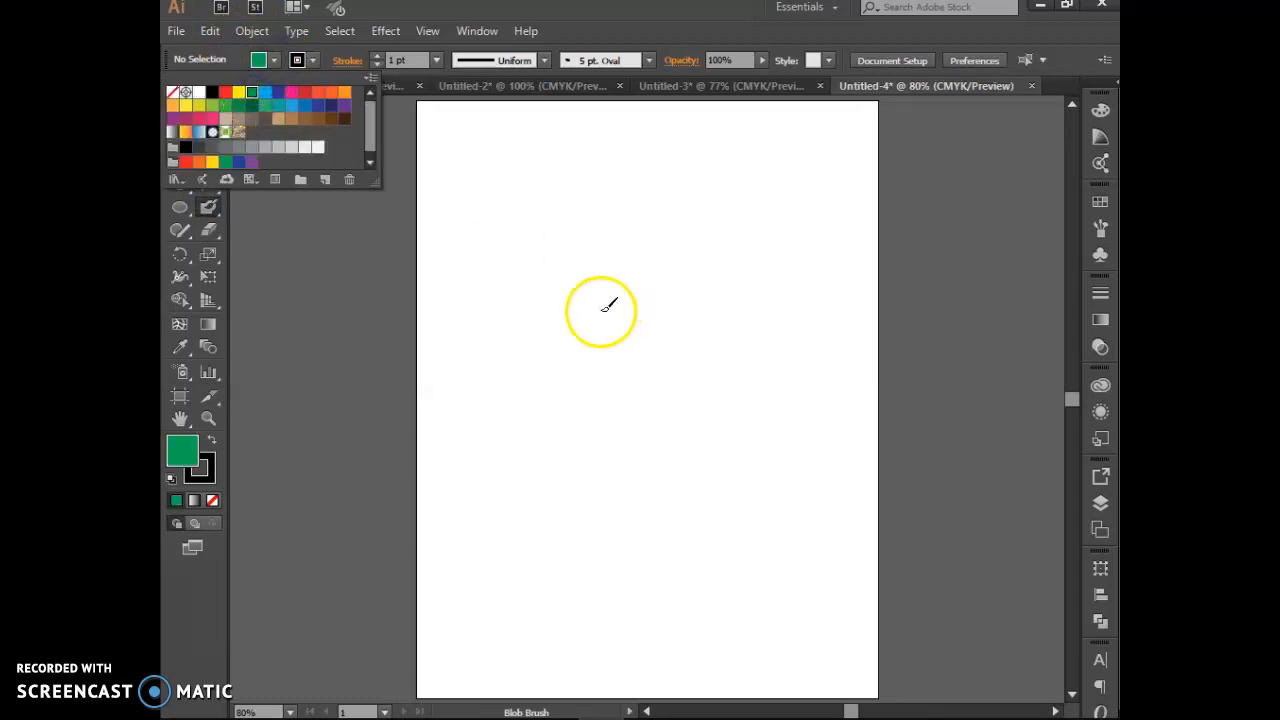
click(352, 57)
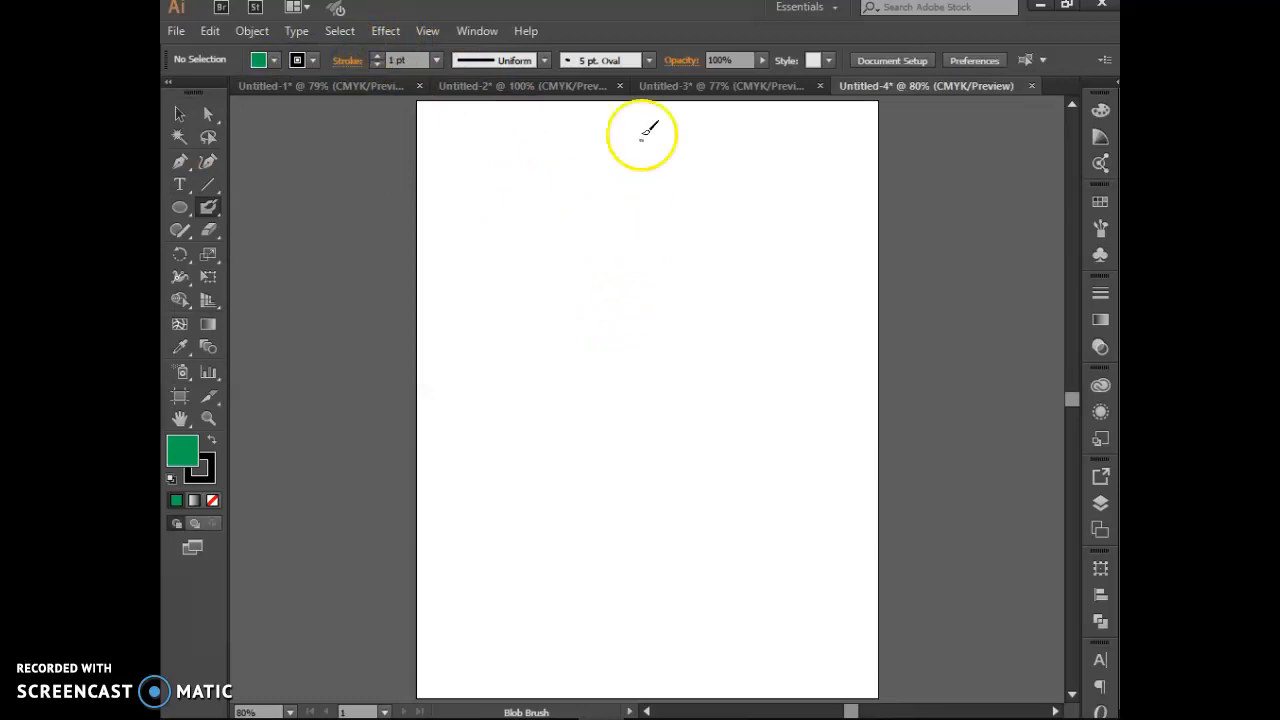
click(649, 61)
click(510, 101)
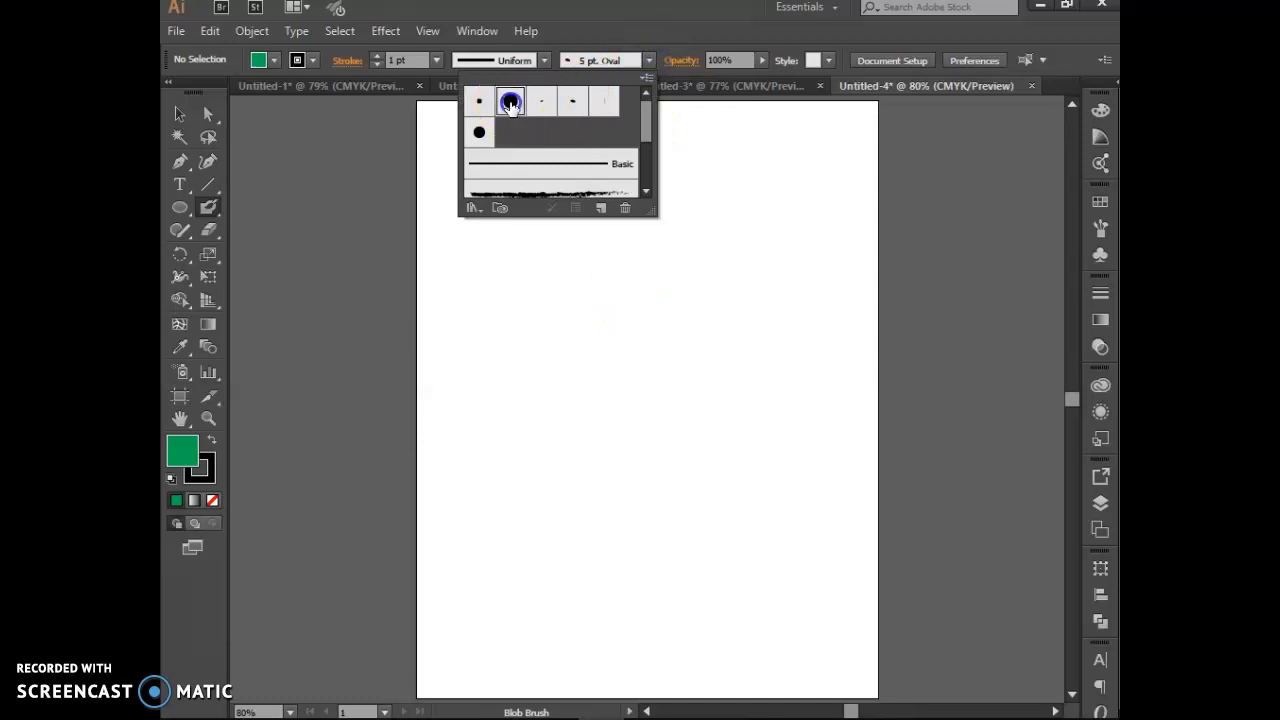
click(594, 30)
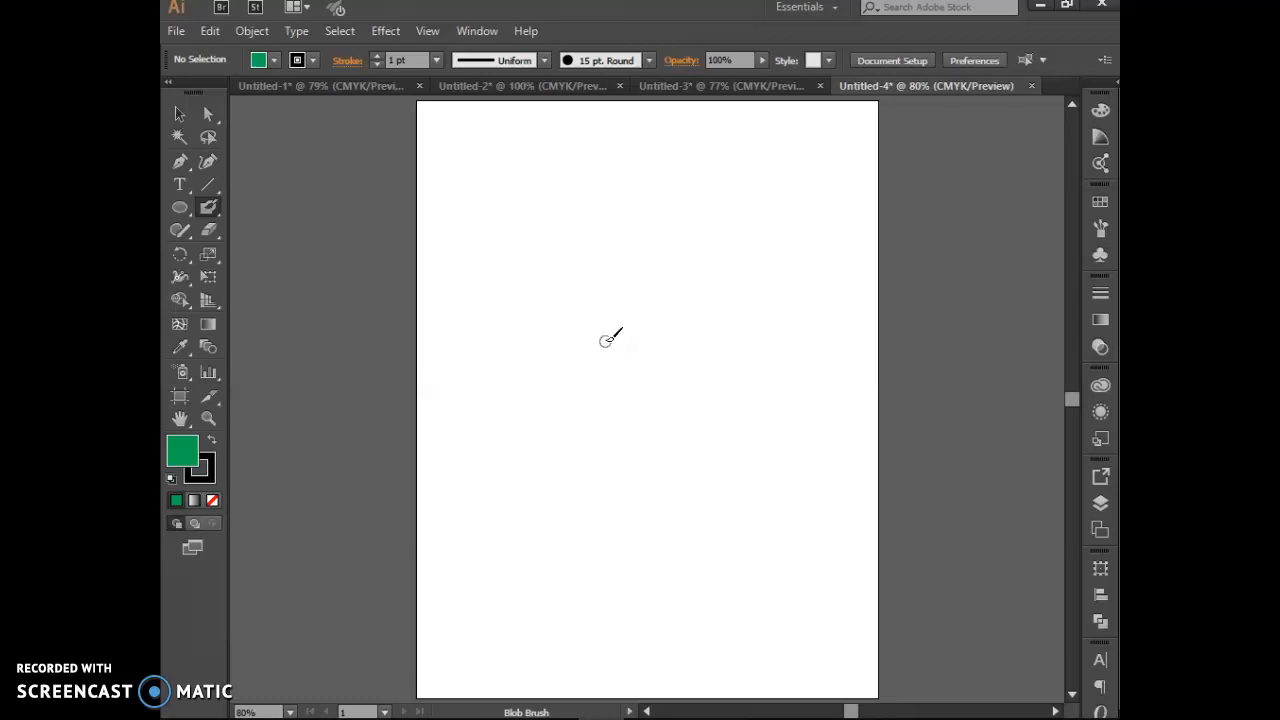
Step: Adjust the brush size, paint a curly stroke, set fill to CMYK Green, and paint a check-mark stroke
key(bracketright)
key(bracketright)
key(bracketright)
key(bracketright)
key(bracketright)
key(bracketright)
key(bracketright)
key(bracketright)
key(bracketleft)
key(bracketleft)
key(bracketleft)
key(bracketleft)
key(bracketleft)
key(bracketleft)
mouse_move(617, 377)
mouse_down()
mouse_move(739, 425)
mouse_move(741, 436)
mouse_move(628, 442)
mouse_move(693, 491)
mouse_move(686, 598)
mouse_move(650, 445)
mouse_up()
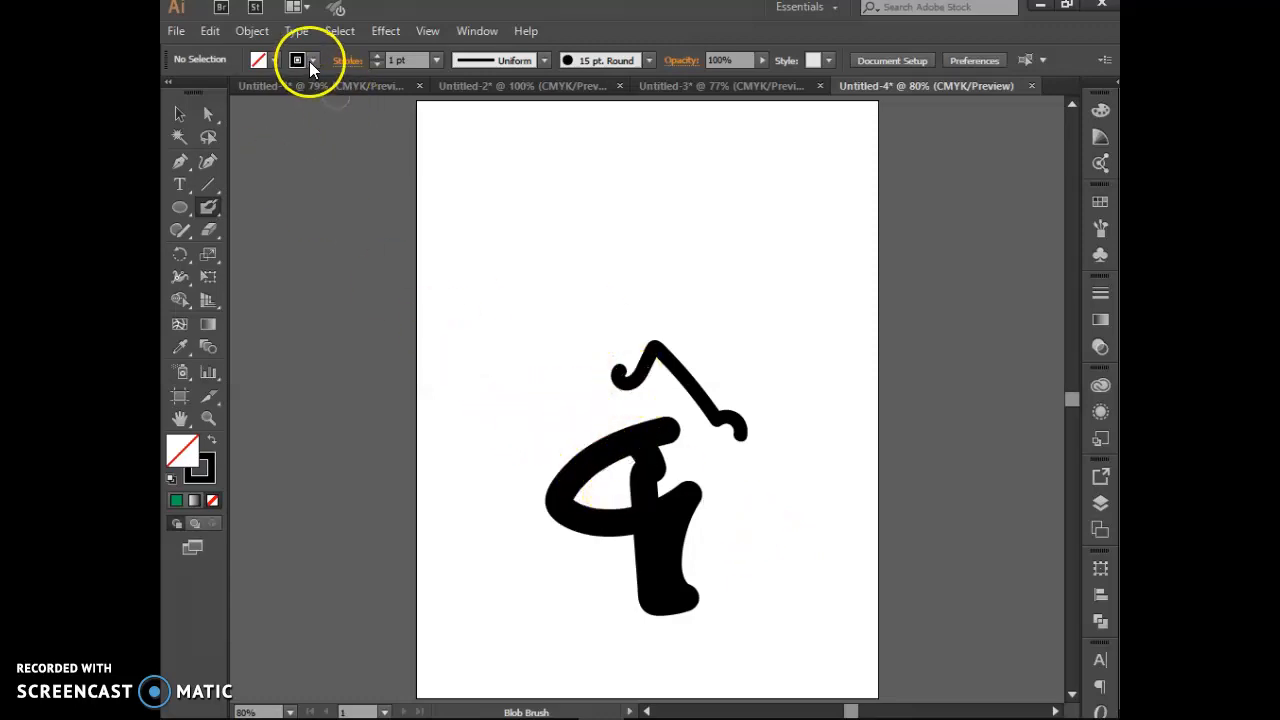
click(269, 60)
click(269, 60)
click(269, 60)
click(256, 93)
click(451, 200)
mouse_move(474, 288)
mouse_down()
mouse_move(540, 278)
mouse_move(617, 298)
mouse_up()
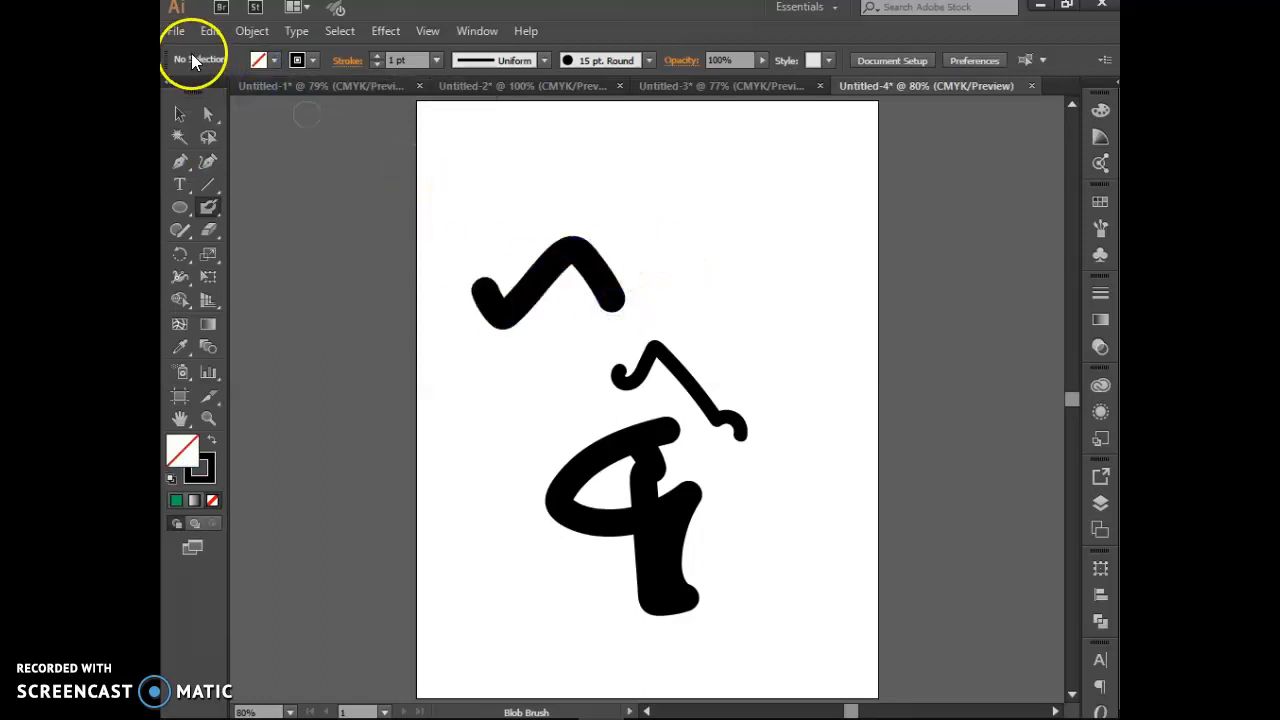
Step: Reselect green and paint a wide blob at the artboard's top left, extending it rightward
click(313, 58)
click(253, 92)
click(303, 289)
mouse_move(458, 192)
mouse_down()
mouse_move(534, 141)
mouse_move(565, 179)
mouse_move(596, 161)
mouse_move(599, 184)
mouse_move(536, 166)
mouse_move(497, 205)
mouse_move(551, 189)
mouse_move(544, 206)
mouse_move(499, 212)
mouse_move(494, 230)
mouse_move(581, 197)
mouse_move(614, 210)
mouse_move(605, 158)
mouse_move(631, 206)
mouse_up()
mouse_move(594, 158)
mouse_down()
mouse_move(542, 149)
mouse_move(573, 161)
mouse_move(625, 152)
mouse_move(655, 206)
mouse_move(634, 210)
mouse_move(567, 160)
mouse_move(512, 148)
mouse_move(472, 176)
mouse_move(474, 219)
mouse_move(493, 193)
mouse_up()
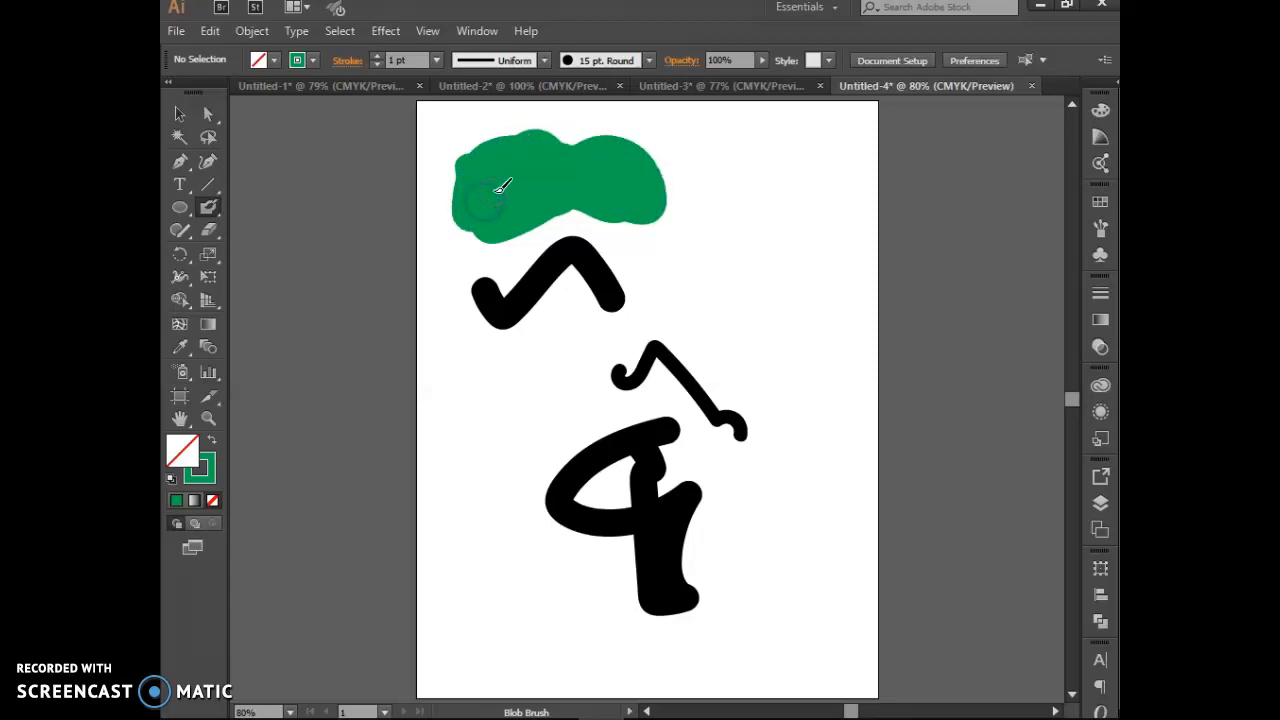
Step: Select the green blob and the strokes, then paint a black looping flower right of the blob
click(181, 113)
click(531, 136)
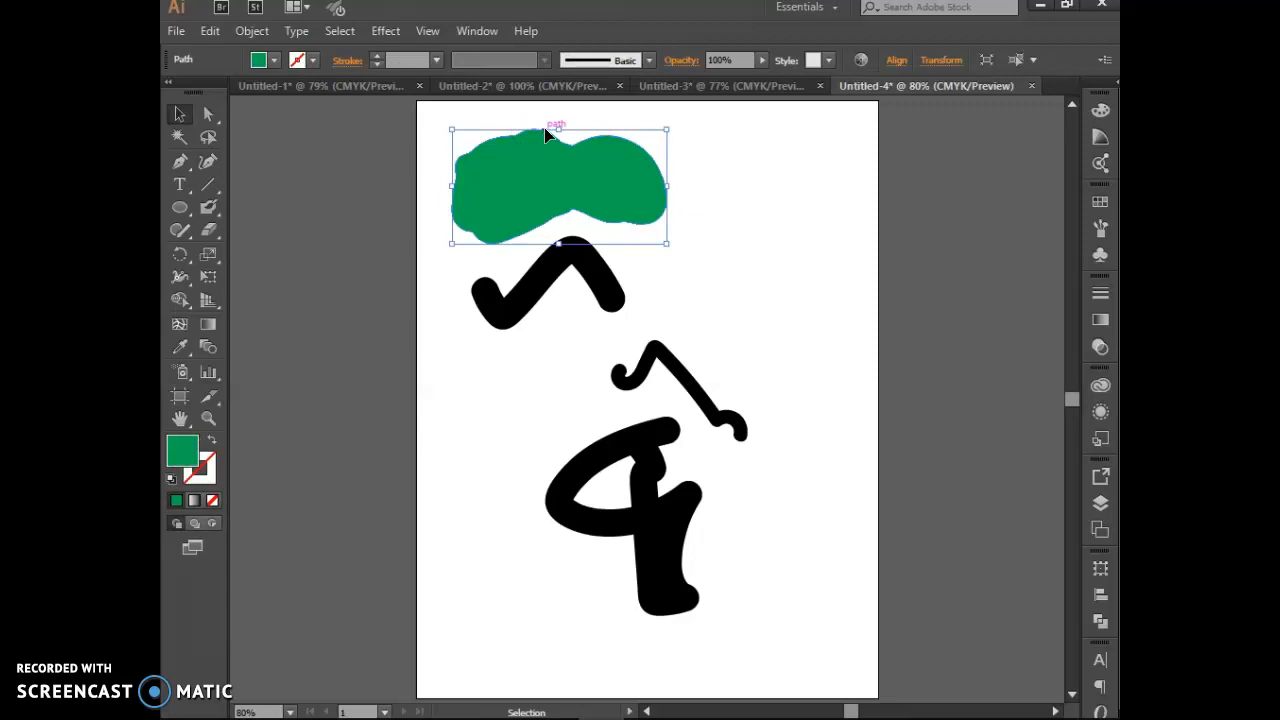
click(543, 279)
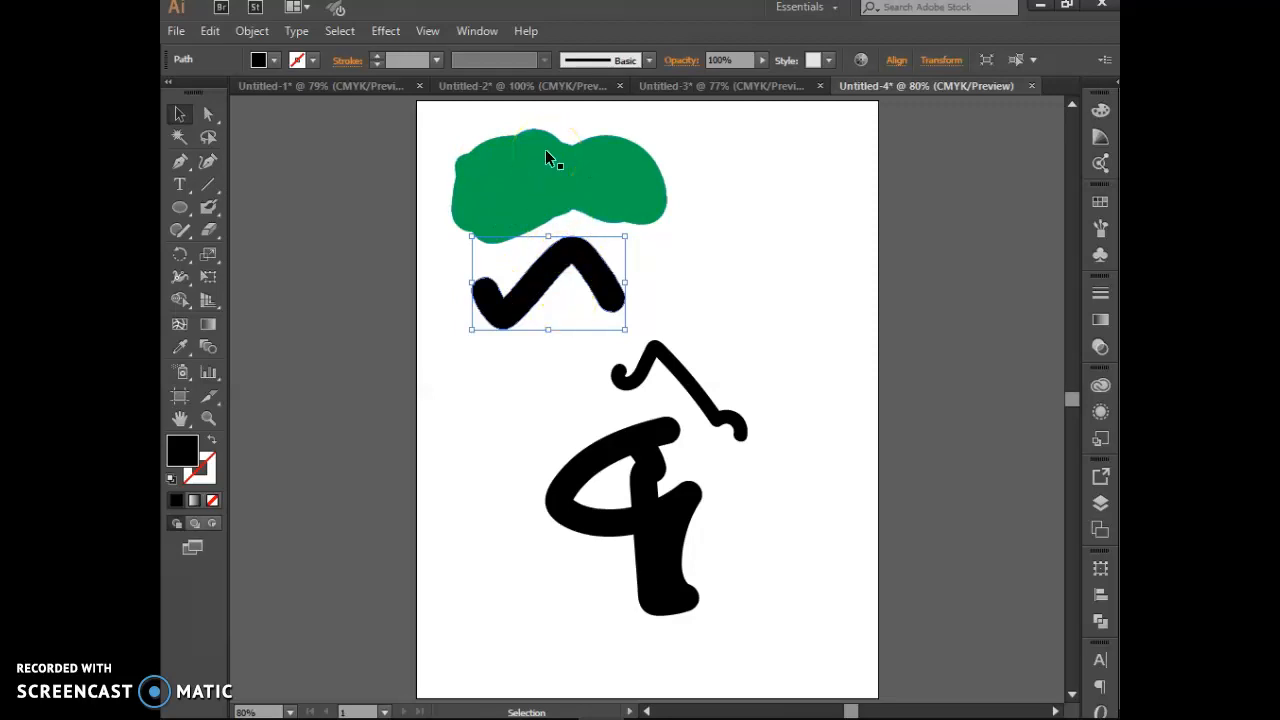
click(655, 363)
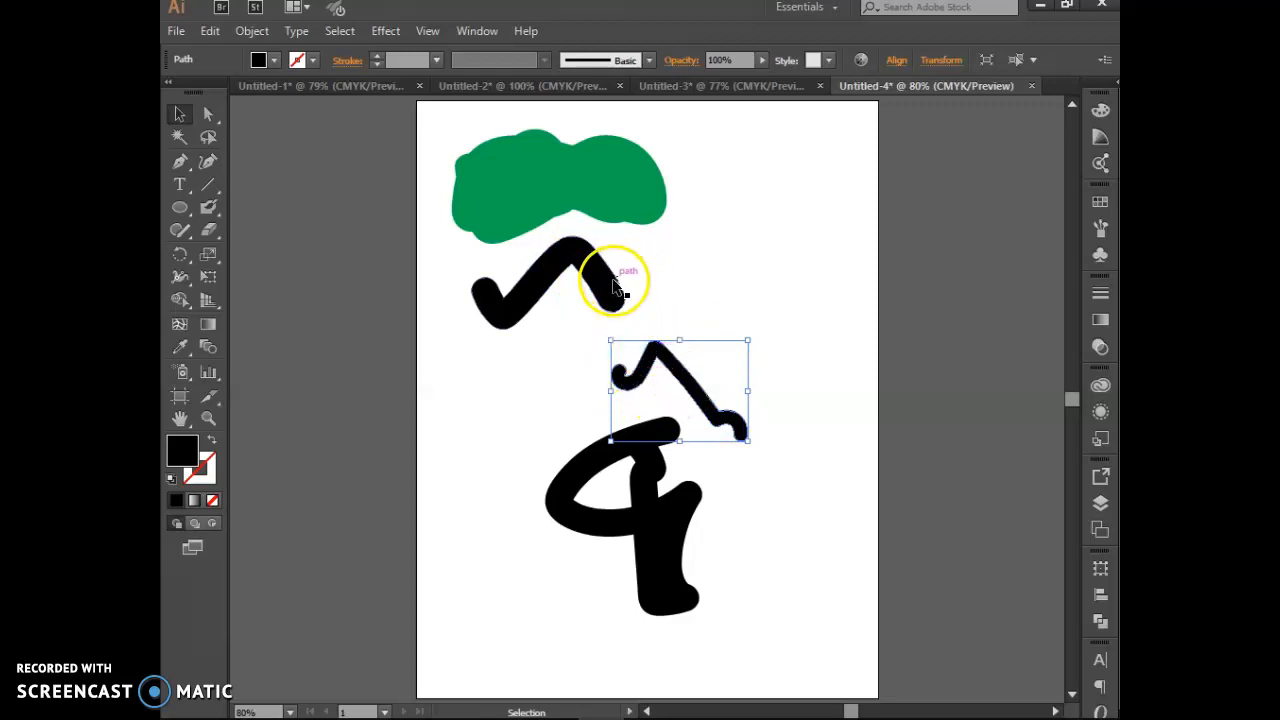
click(205, 208)
mouse_move(735, 212)
mouse_down()
mouse_move(734, 240)
mouse_move(757, 238)
mouse_move(726, 218)
mouse_move(791, 274)
mouse_move(706, 271)
mouse_move(753, 275)
mouse_up()
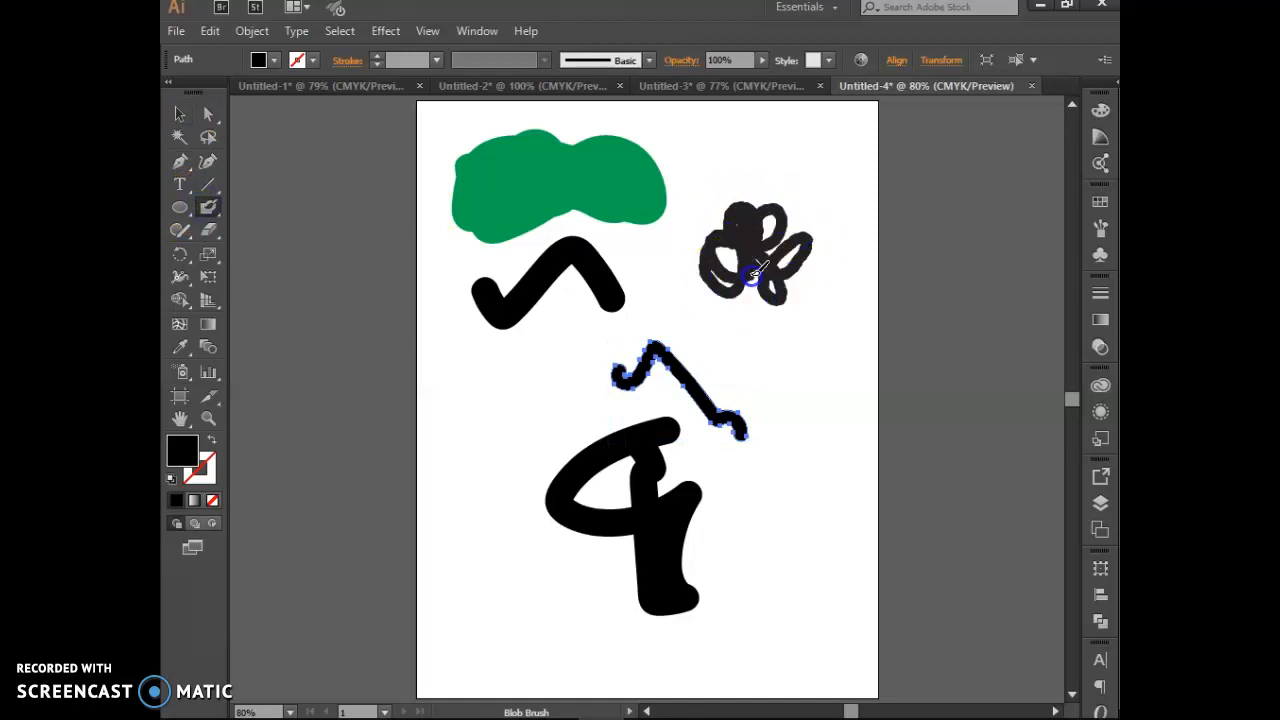
Step: Give the flower scribble a green fill, then marquee-select all artwork on the artboard
click(180, 113)
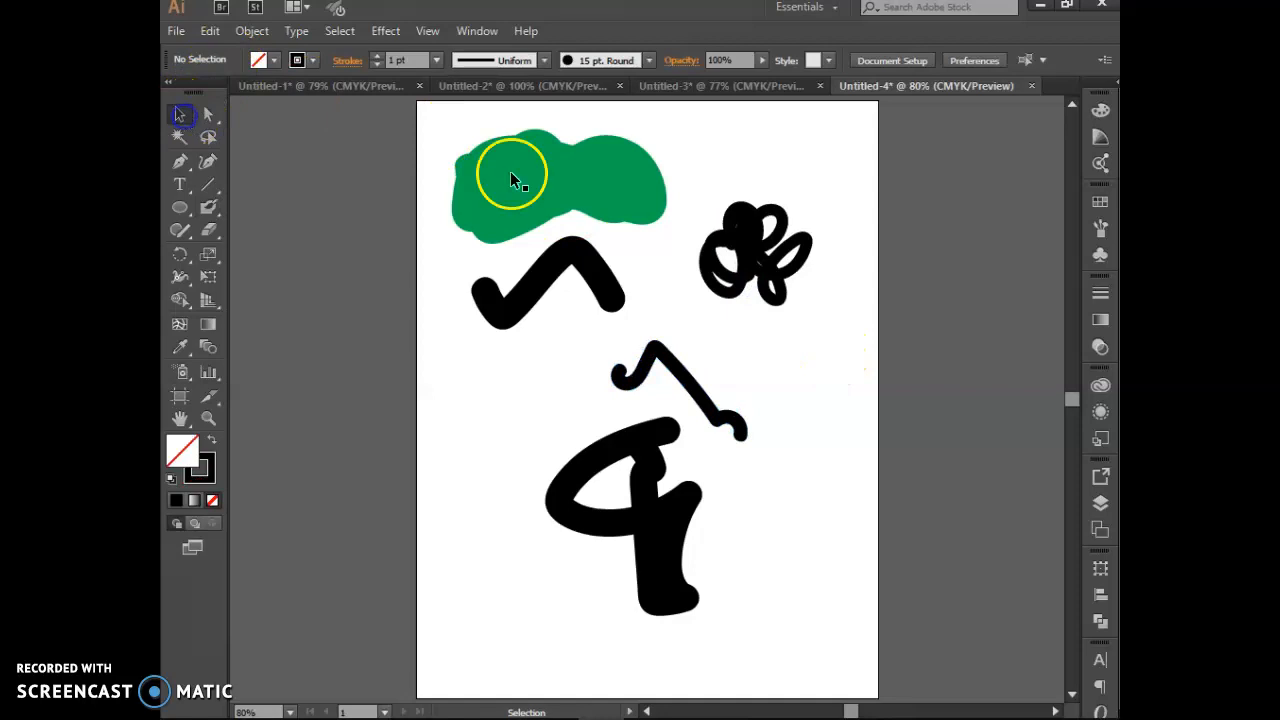
click(775, 285)
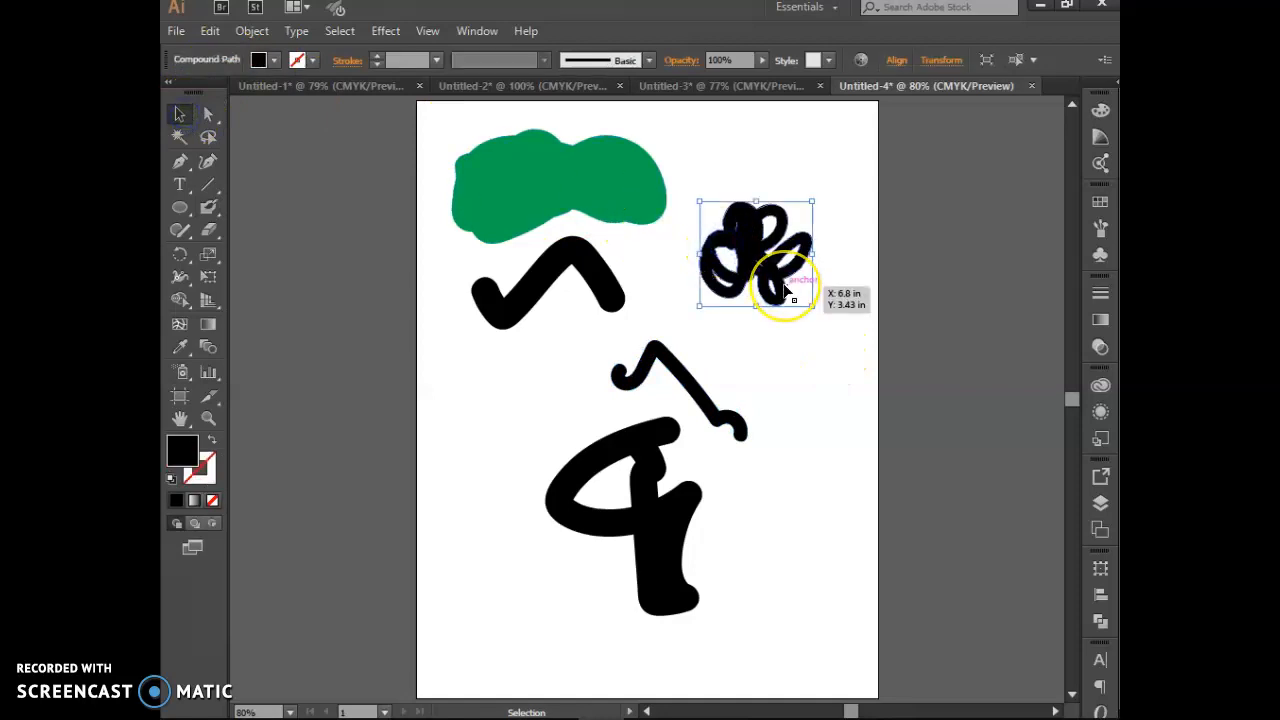
click(270, 60)
click(240, 106)
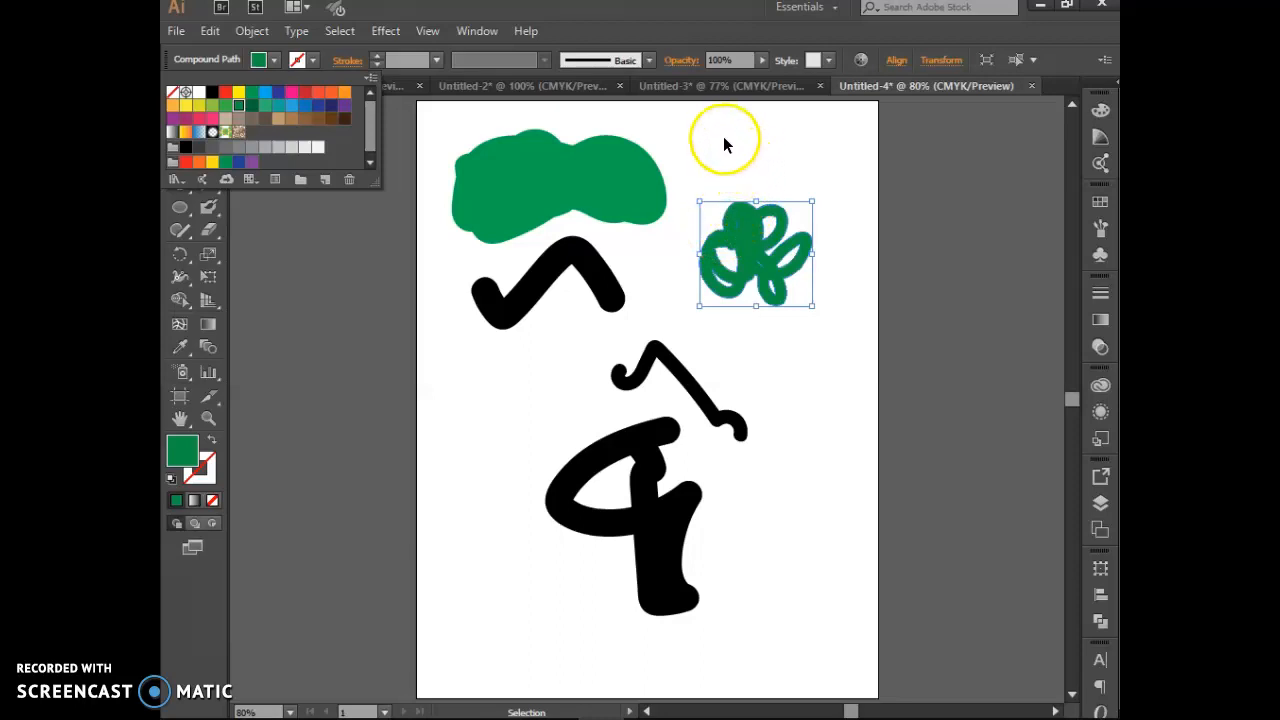
click(800, 546)
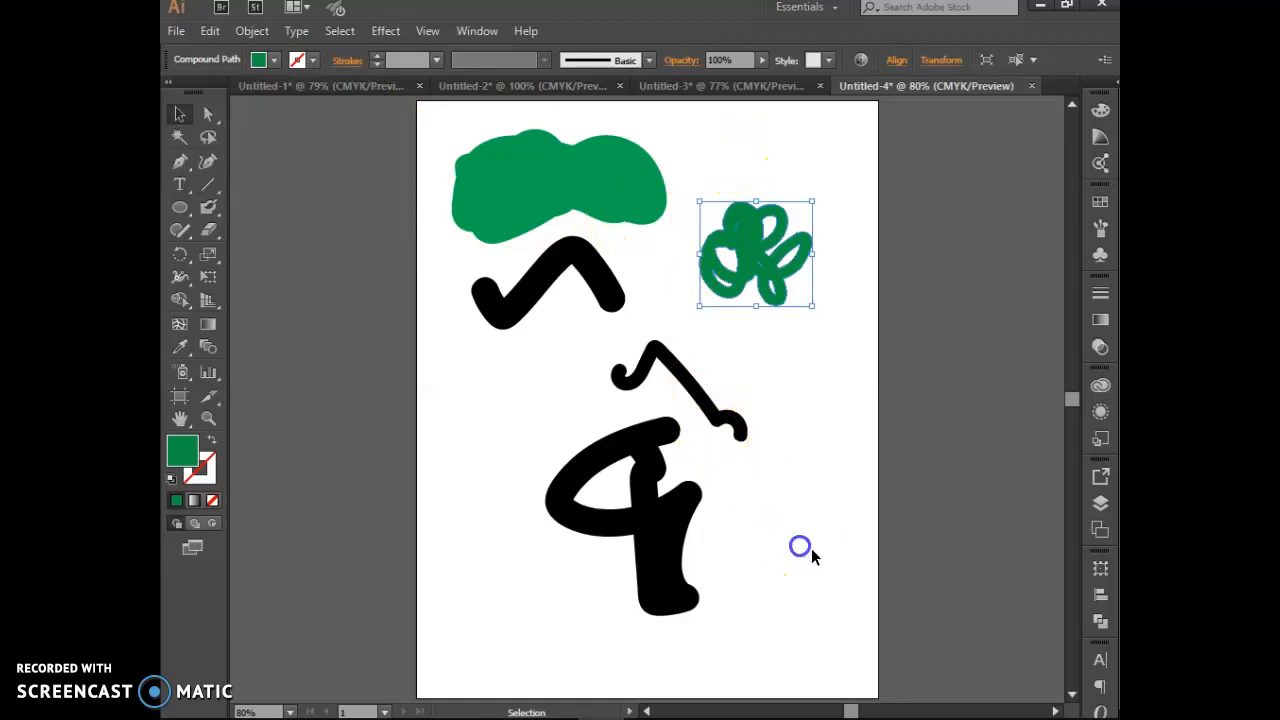
drag(797, 590, 460, 126)
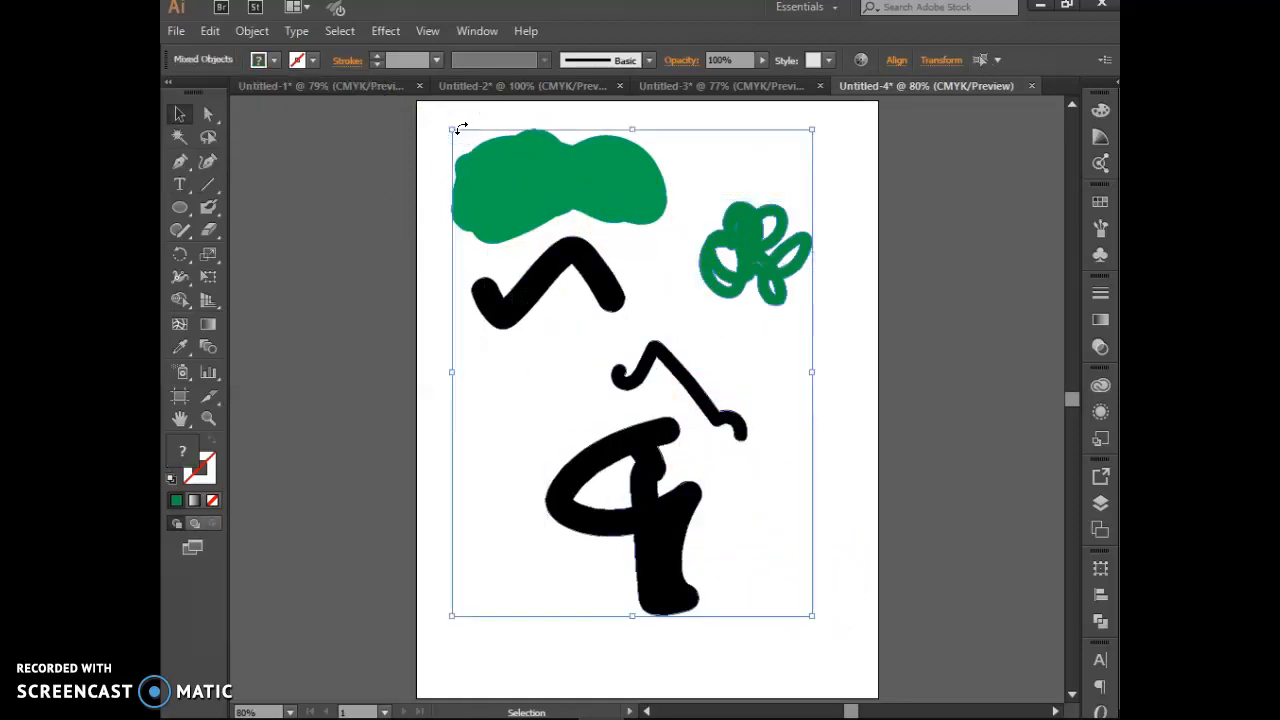
Step: Delete all the selected blob-brush artwork from the artboard
key(Delete)
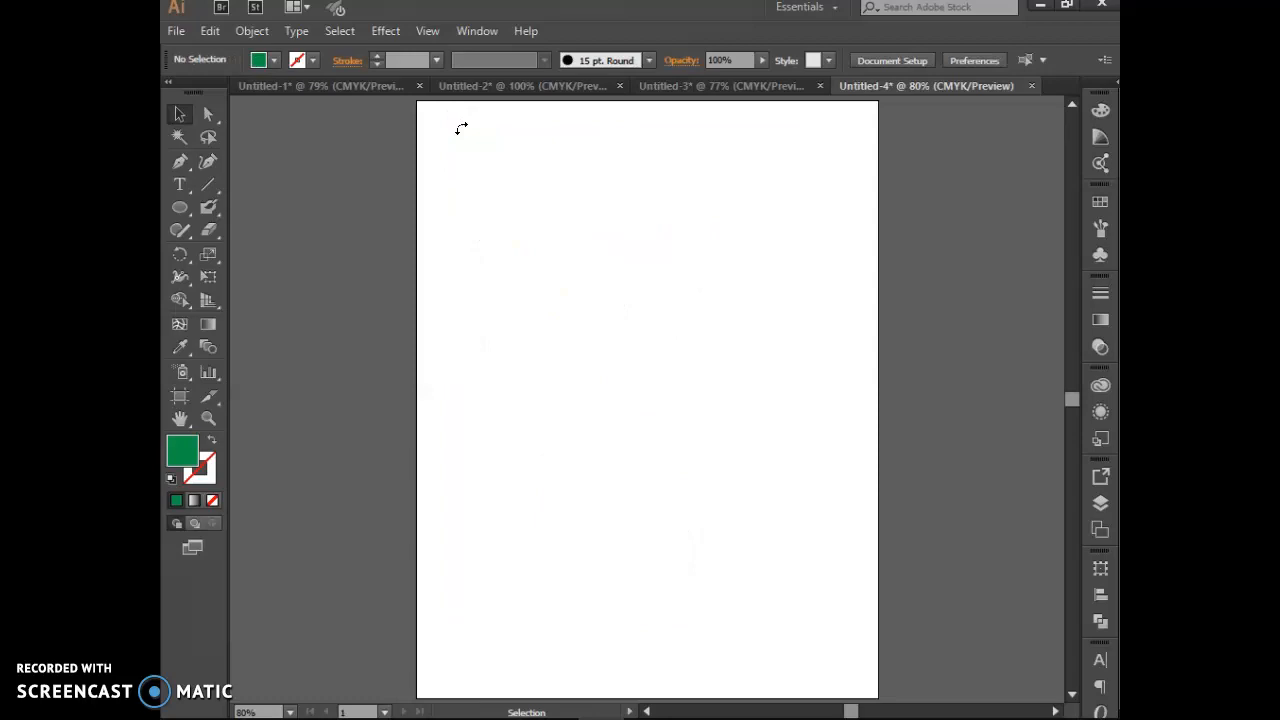
click(182, 204)
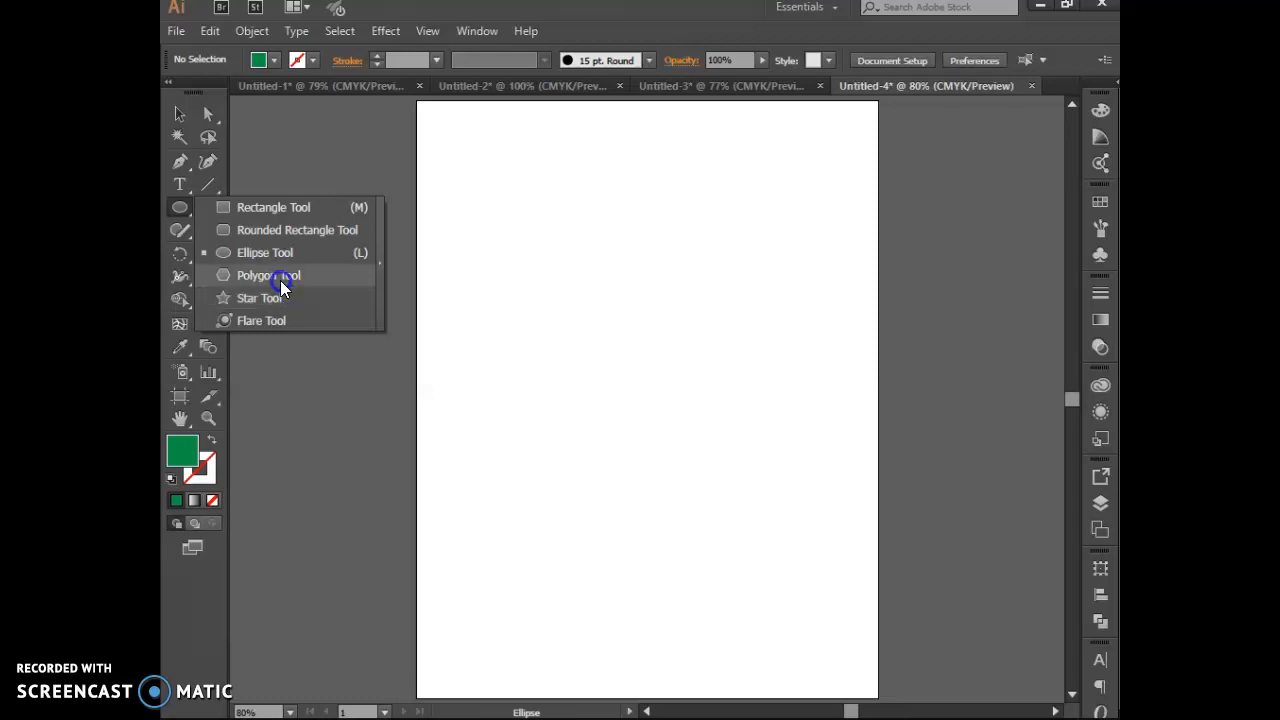
Step: Place a green polygon with 6 sides near the top left of the artboard
click(280, 277)
click(568, 280)
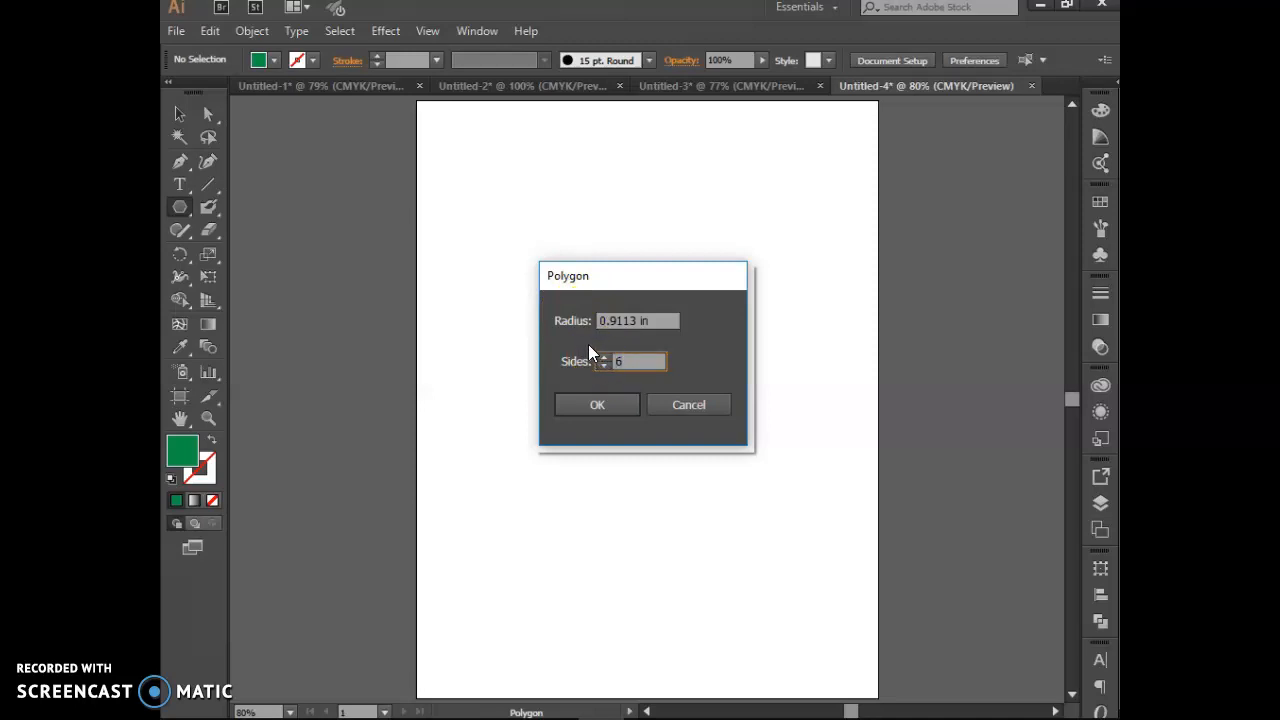
click(607, 405)
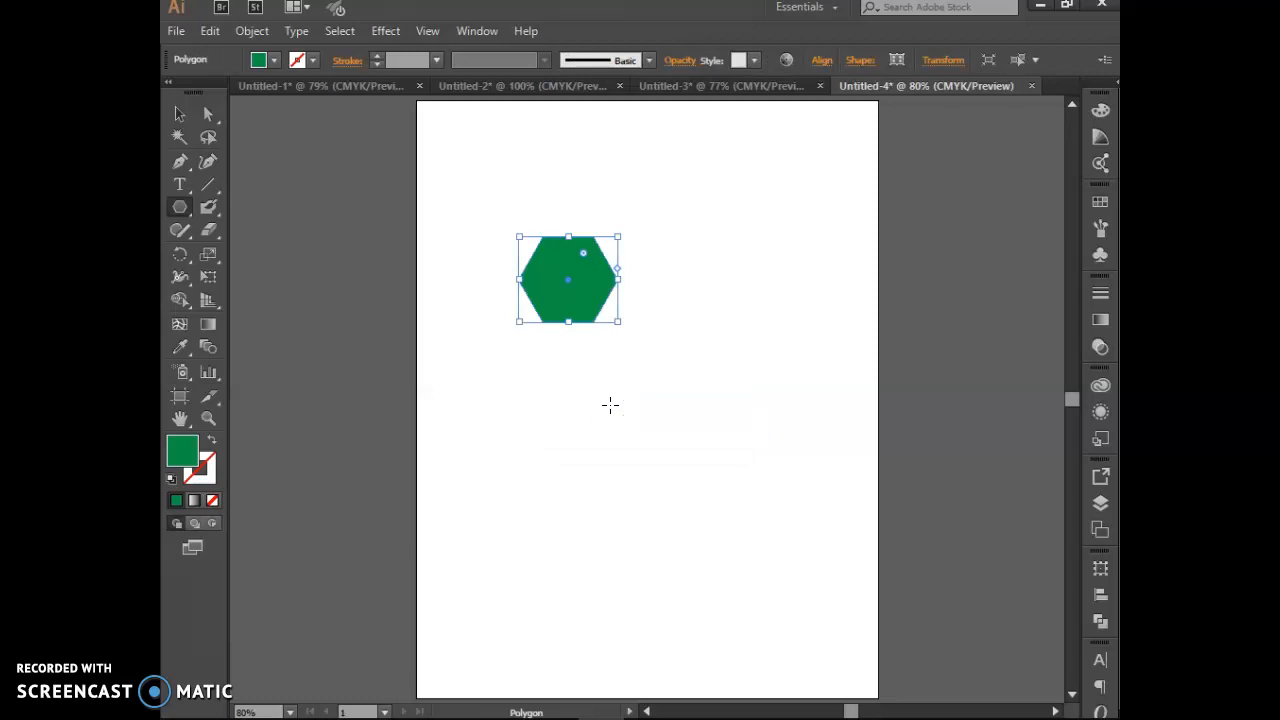
Step: Drag out a larger green polygon below-left of the hexagon, raising its sides to 11
drag(500, 374, 539, 425)
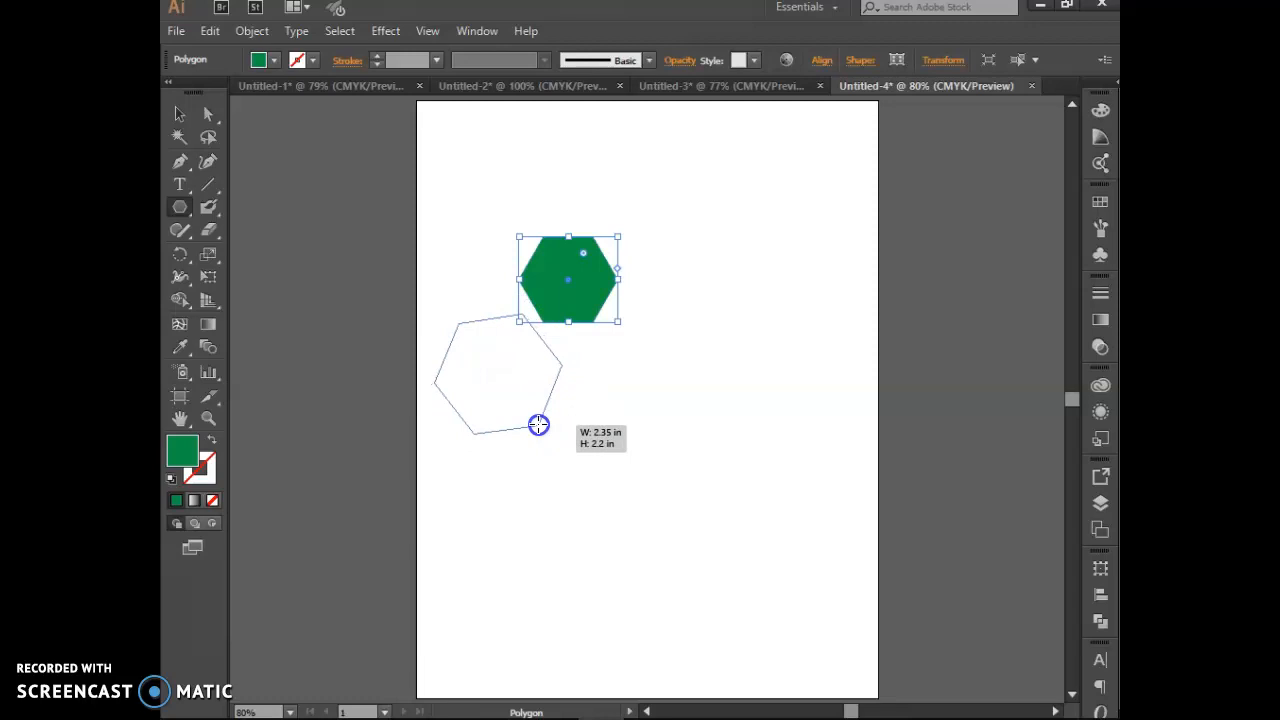
key(Up)
drag(539, 425, 539, 425)
key(Down)
key(Down)
key(Down)
key(Down)
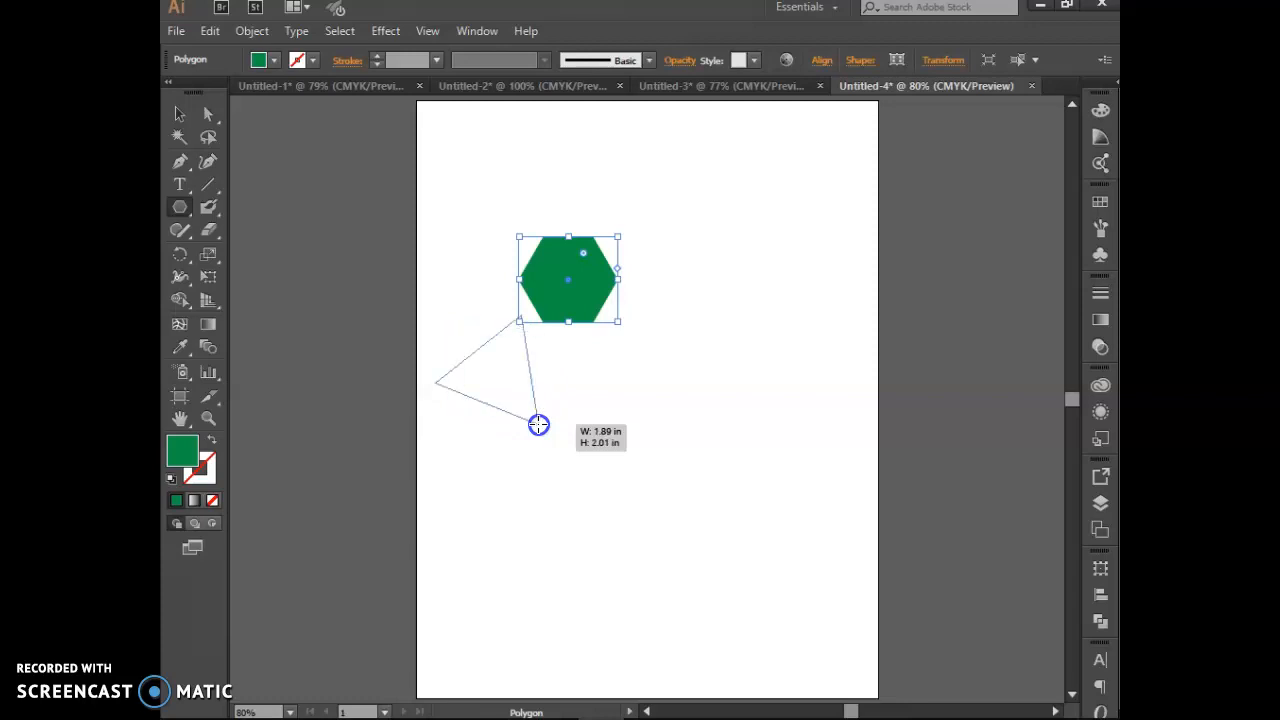
key(Up)
drag(539, 425, 539, 425)
key(Up)
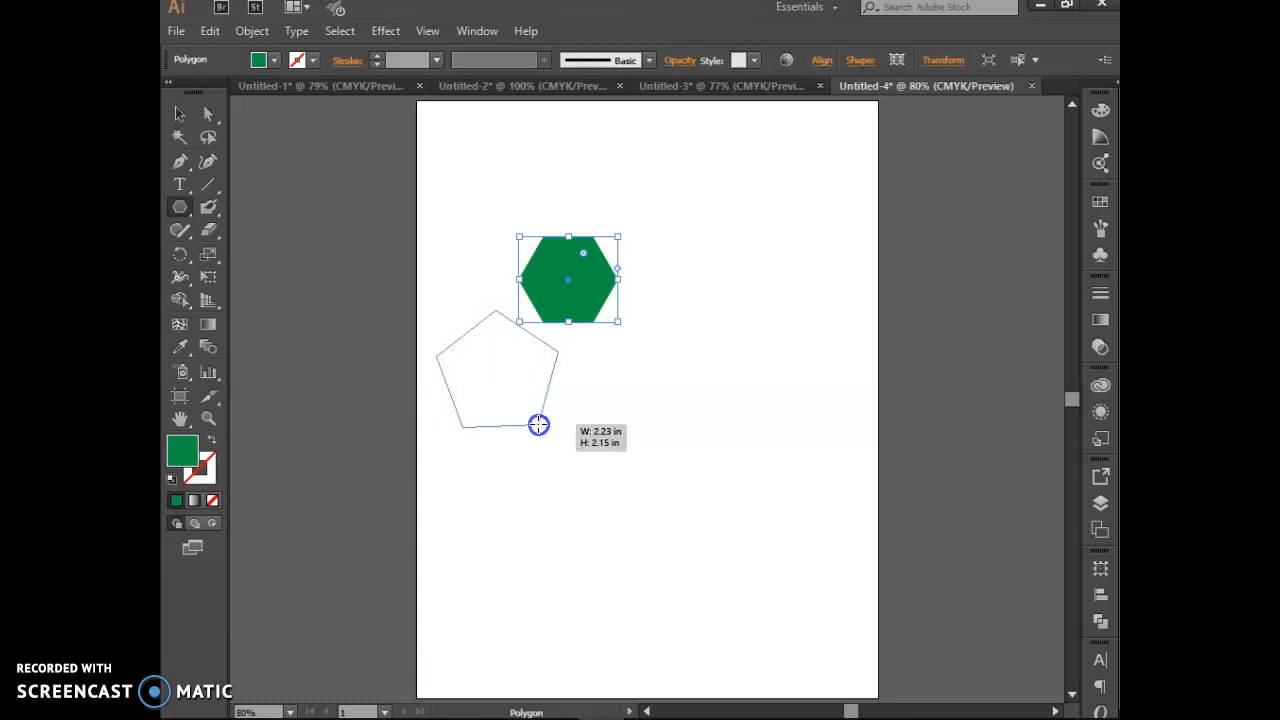
key(Up)
drag(539, 425, 539, 425)
key(Up)
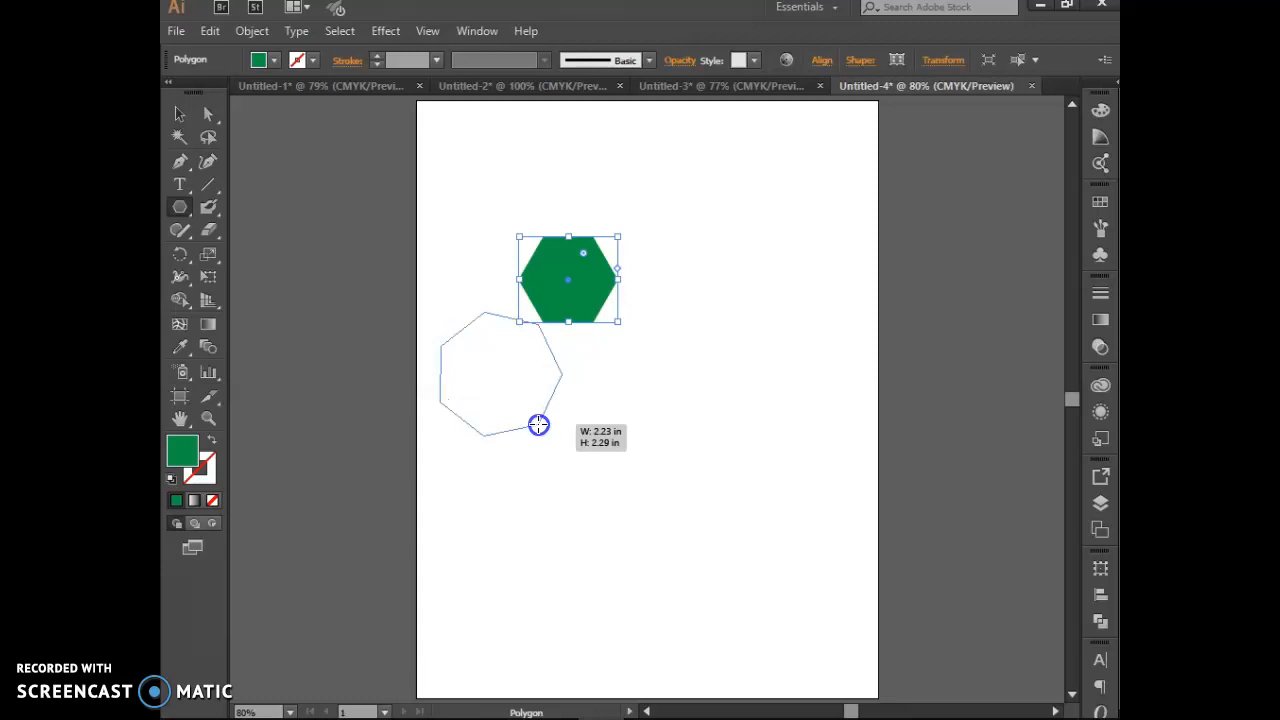
drag(539, 425, 539, 425)
key(Up)
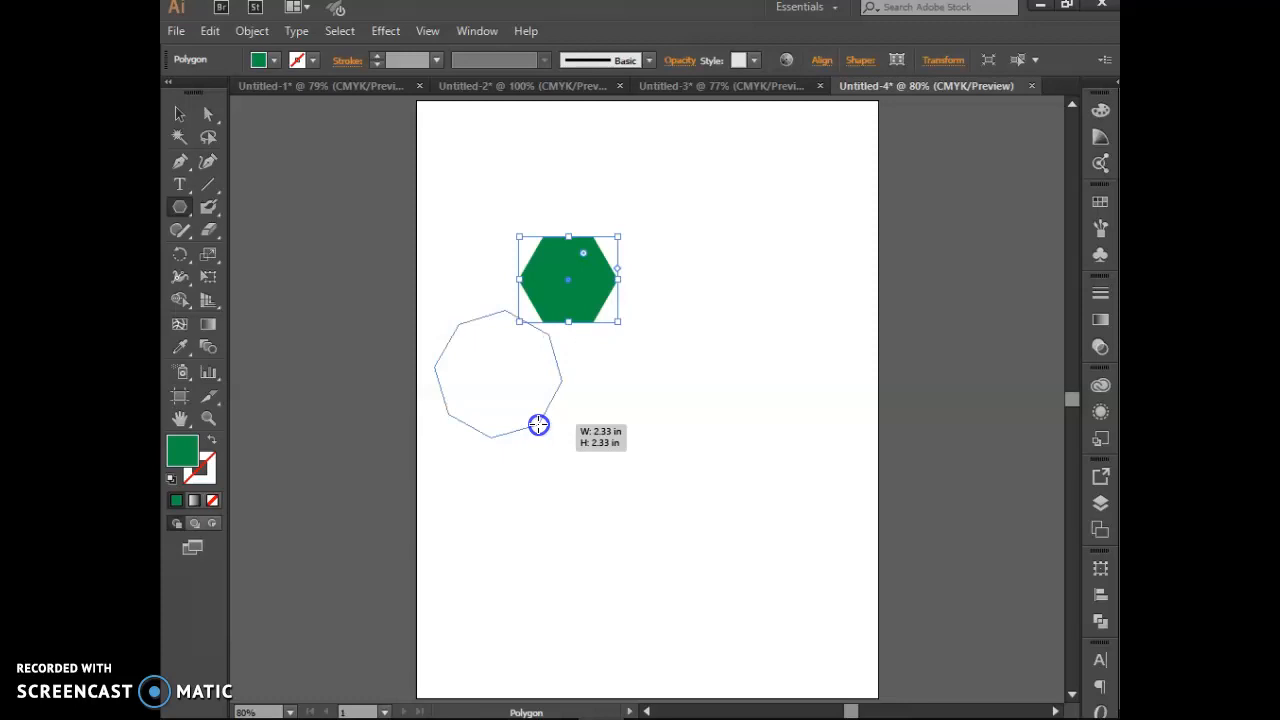
key(Up)
key(Up)
drag(539, 425, 539, 425)
key(Up)
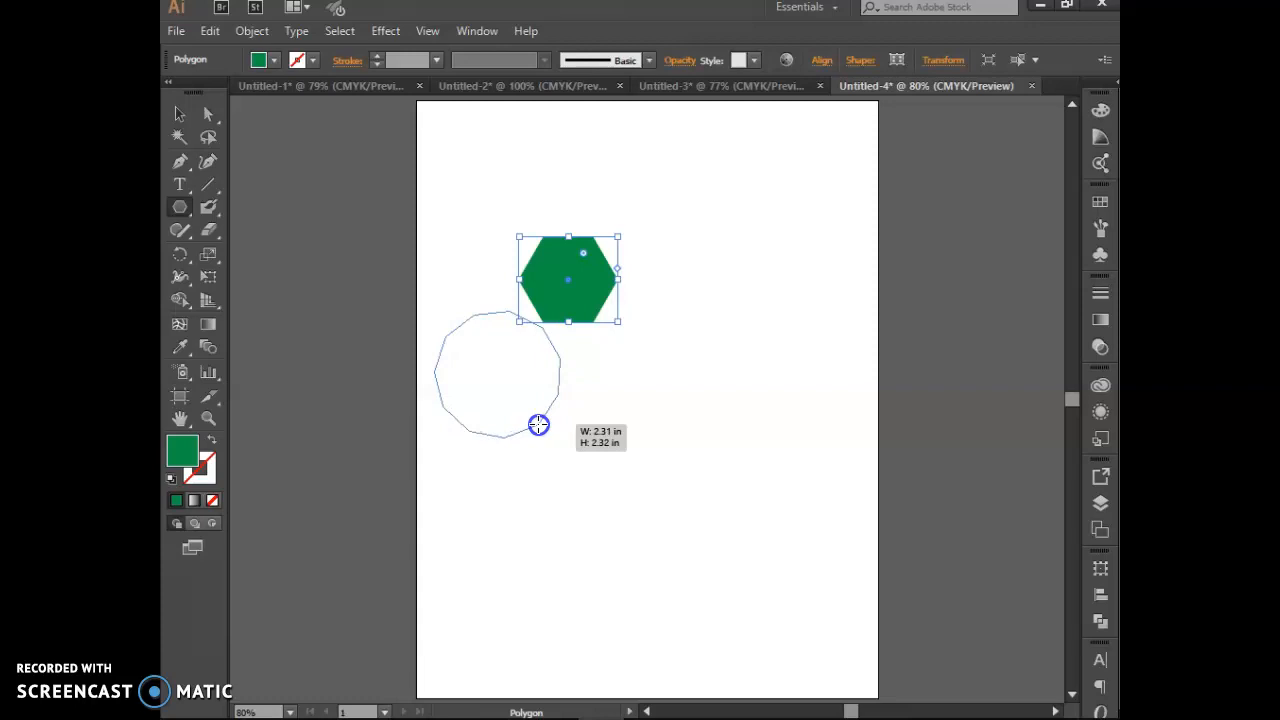
drag(539, 425, 539, 425)
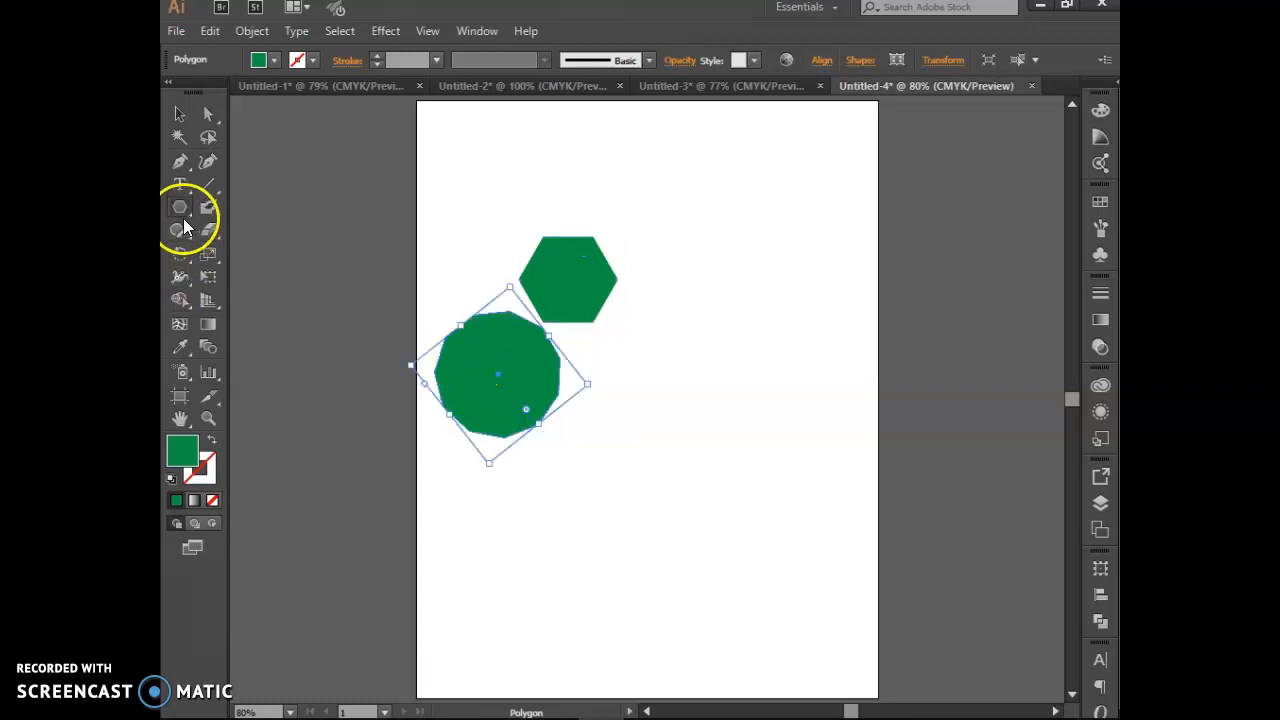
drag(182, 212, 289, 298)
Step: Create a green 12-point star right of the hexagon through the Star dialog
click(691, 323)
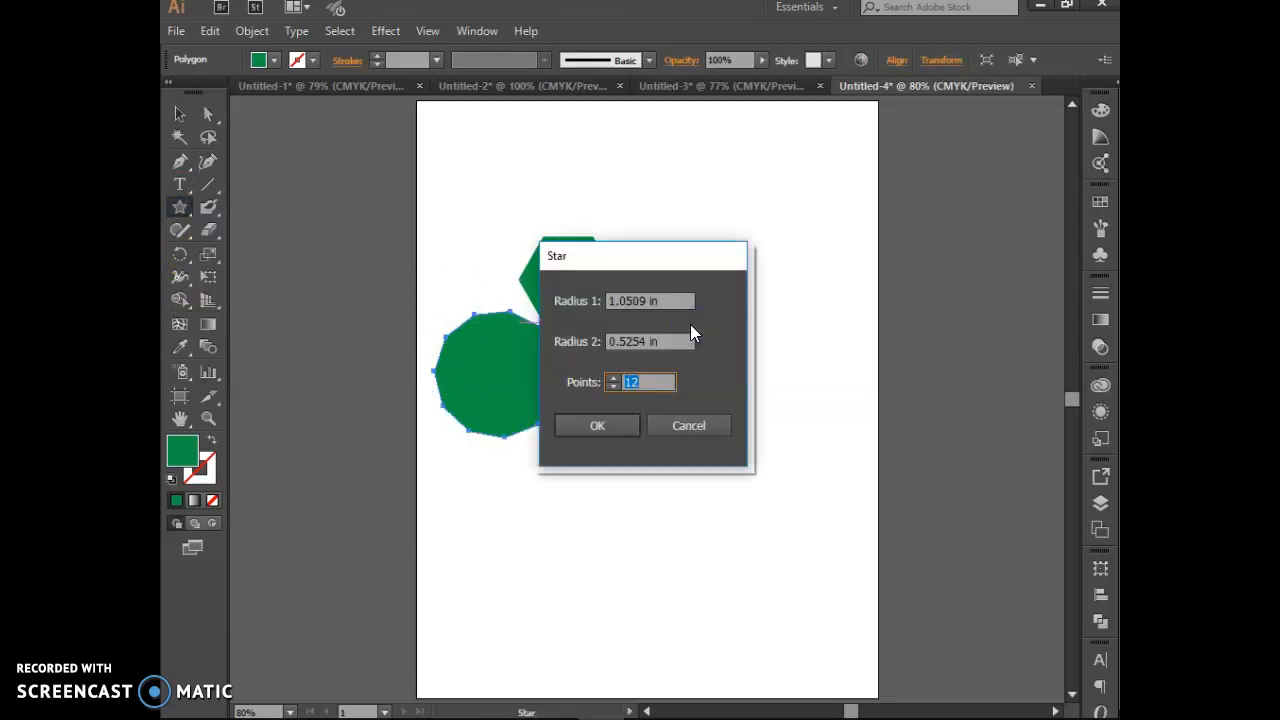
click(618, 385)
click(686, 428)
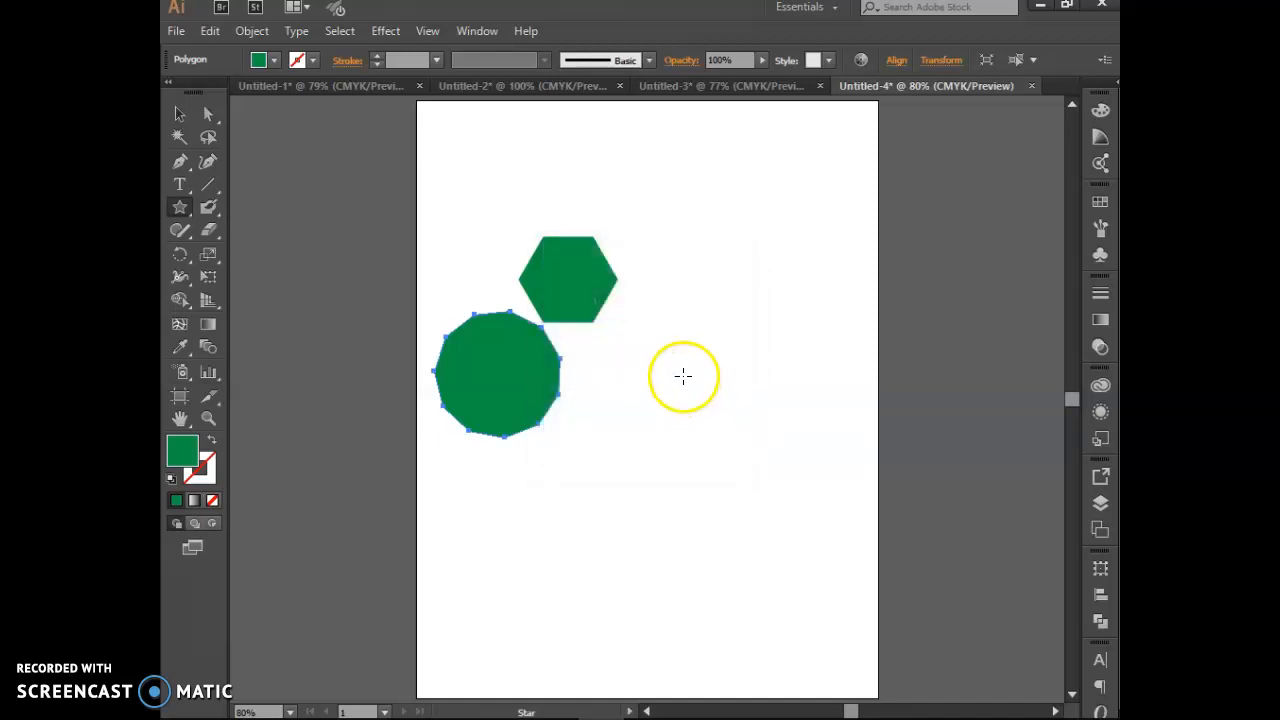
click(686, 320)
click(597, 425)
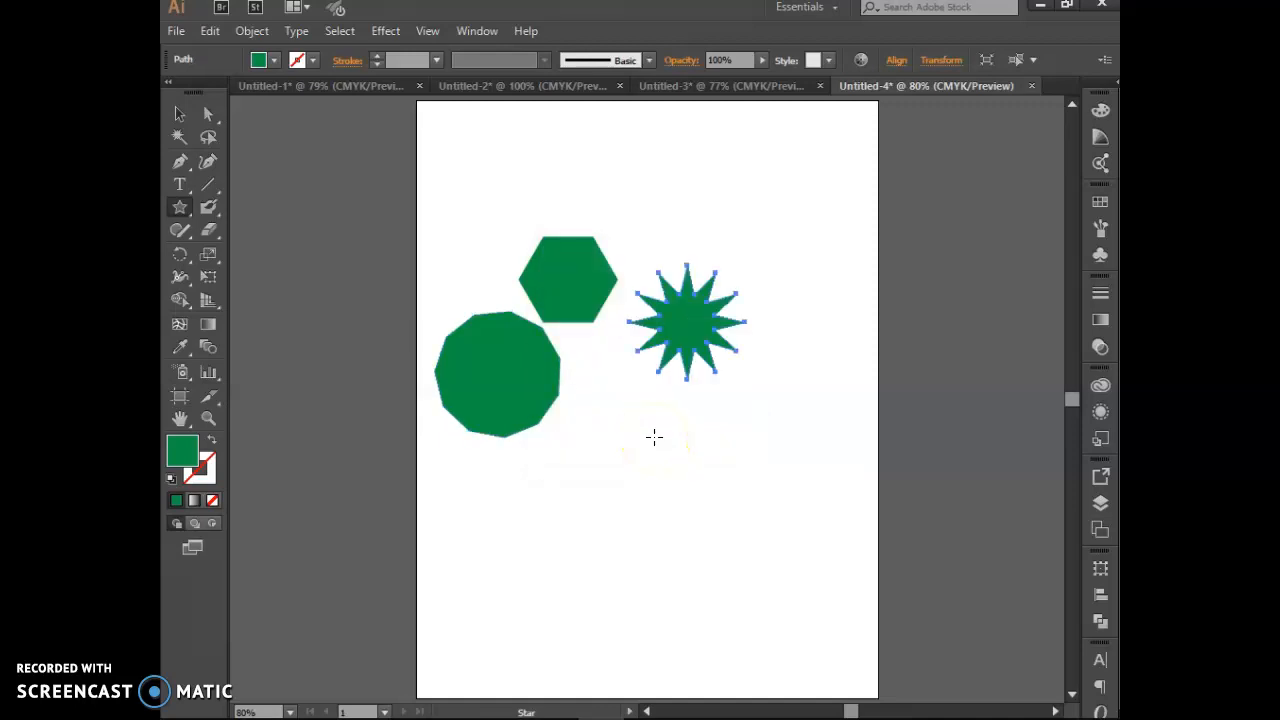
Step: Drag a second green star below the others, reducing it to five points
drag(594, 434, 637, 484)
key(Up)
key(Up)
key(Up)
key(Up)
key(Up)
key(Up)
key(Up)
key(Up)
key(Down)
key(Down)
key(Down)
key(Down)
key(Down)
key(Down)
key(Down)
key(Down)
key(Down)
key(Down)
key(Down)
key(Down)
key(Down)
key(Down)
key(Down)
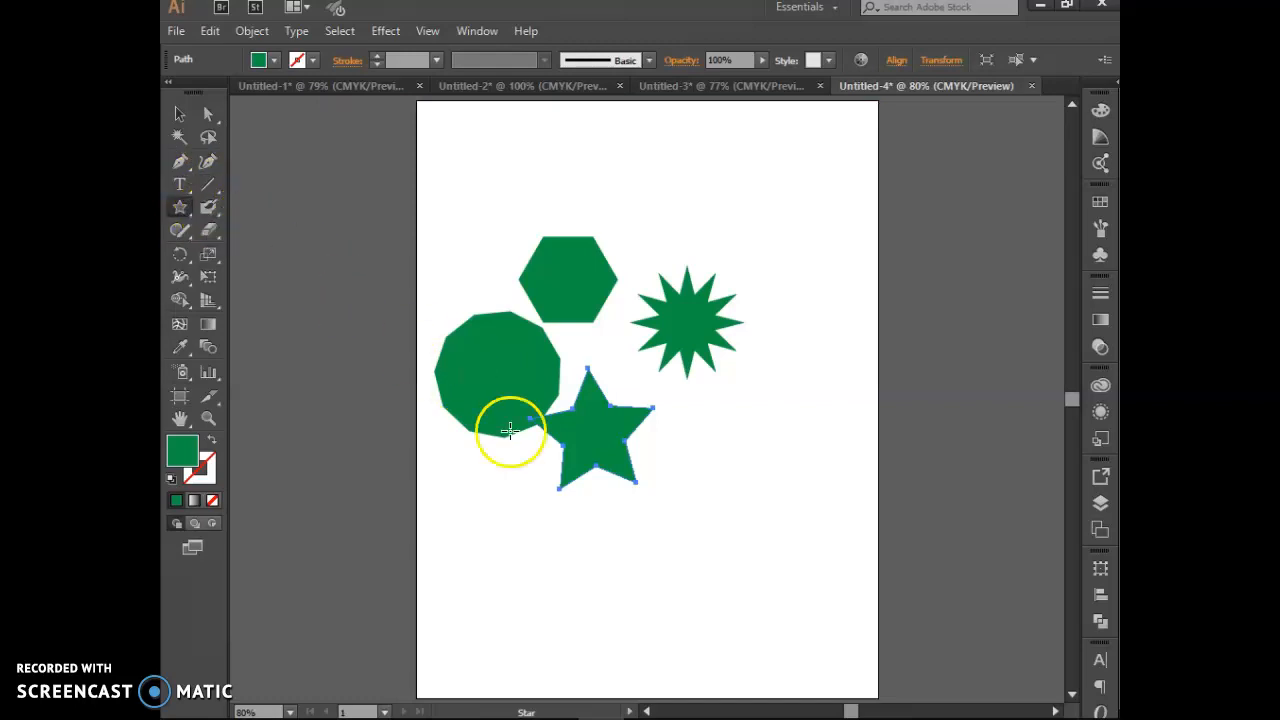
Step: Draw one more large star, then select all objects and delete them
drag(771, 523, 490, 310)
click(177, 114)
click(413, 197)
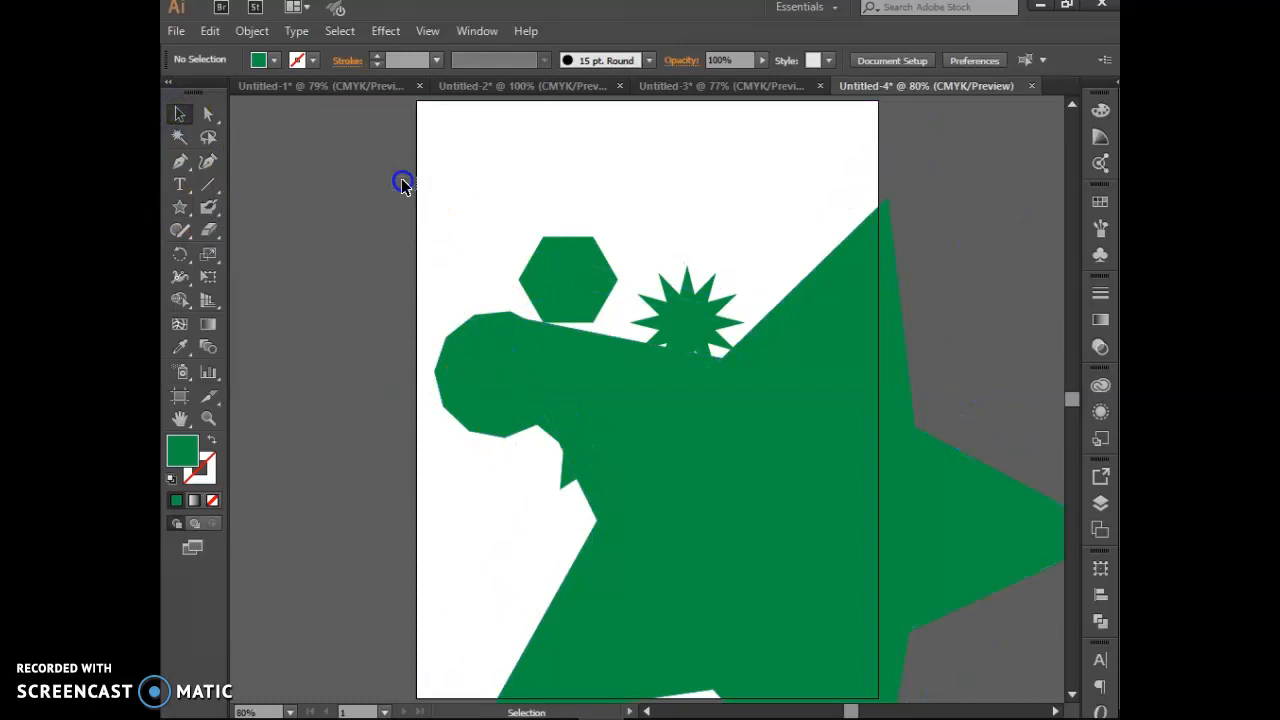
key(ctrl+a)
key(Delete)
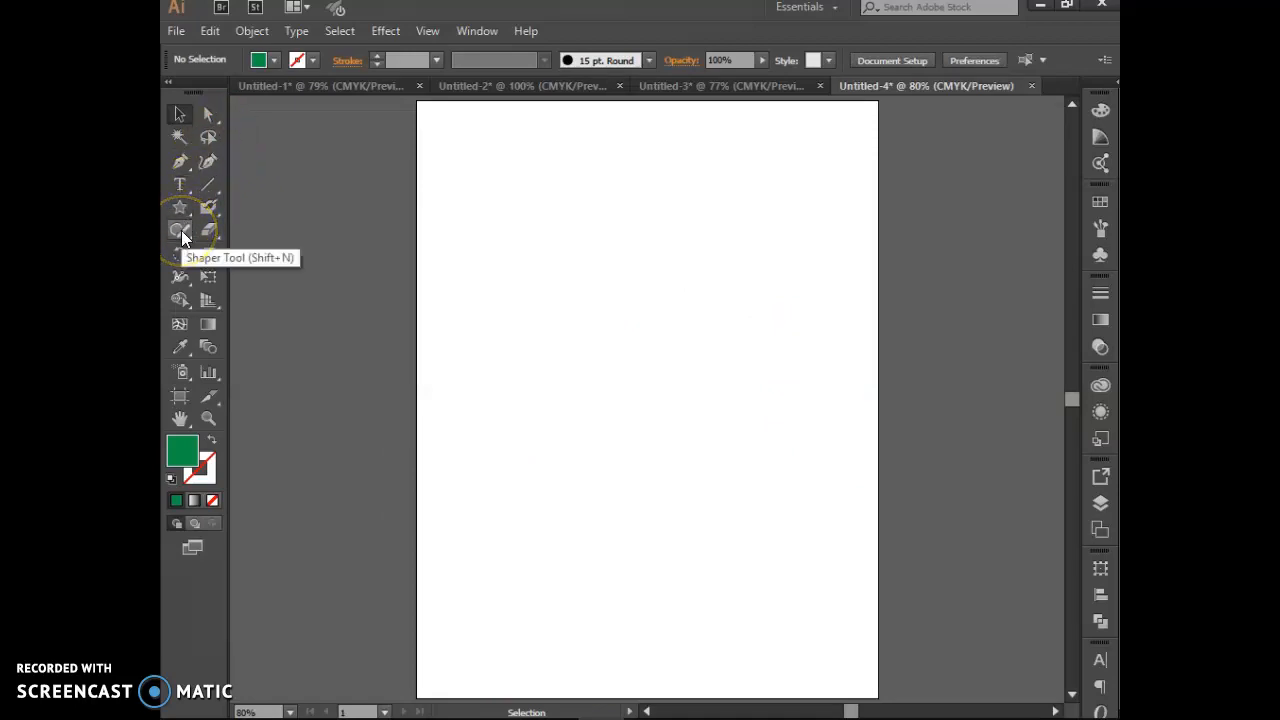
Step: Draw a closed green shape with the Pen tool, mixing curved and corner anchors
click(180, 162)
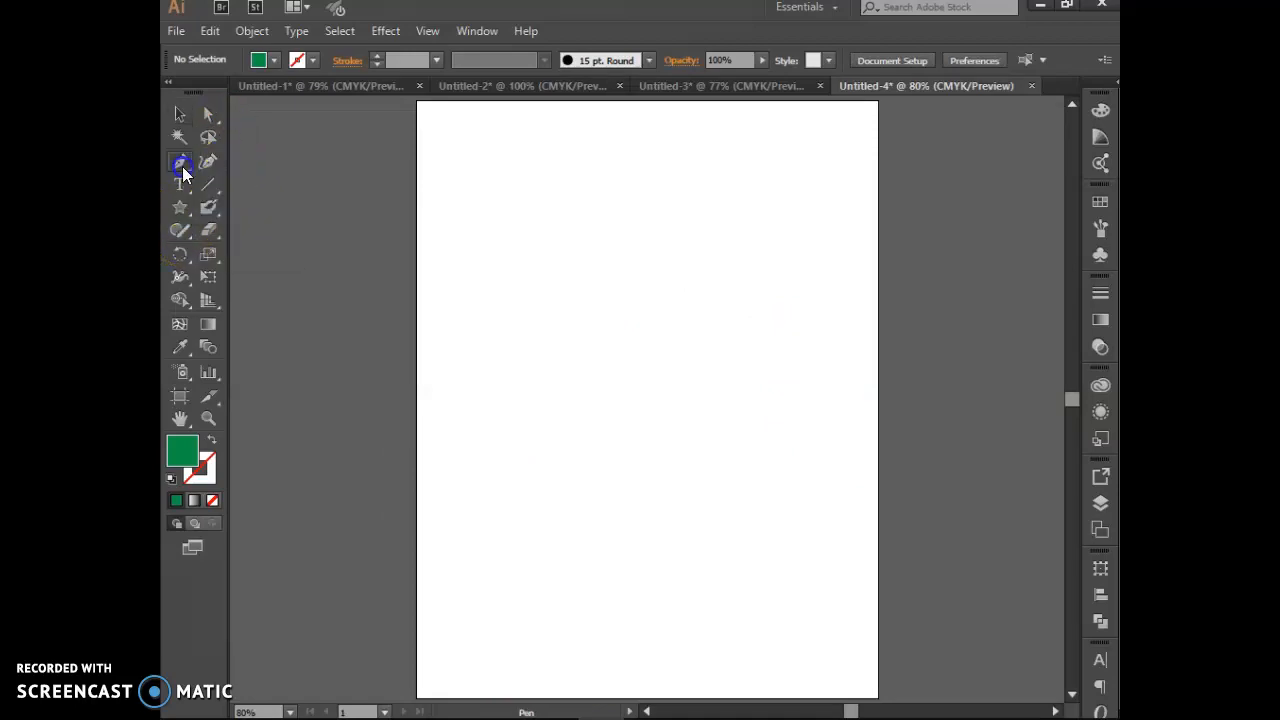
click(483, 279)
drag(565, 367, 555, 403)
click(611, 530)
drag(777, 486, 786, 409)
click(731, 317)
drag(582, 245, 514, 166)
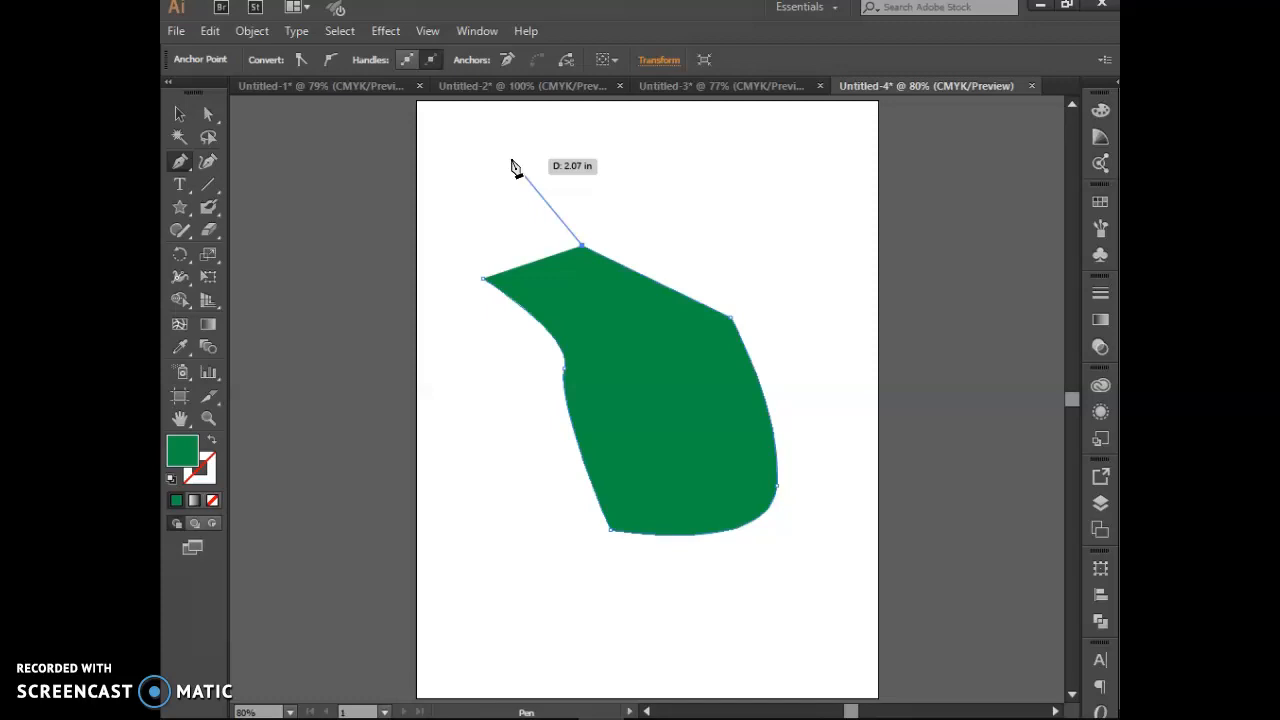
click(487, 279)
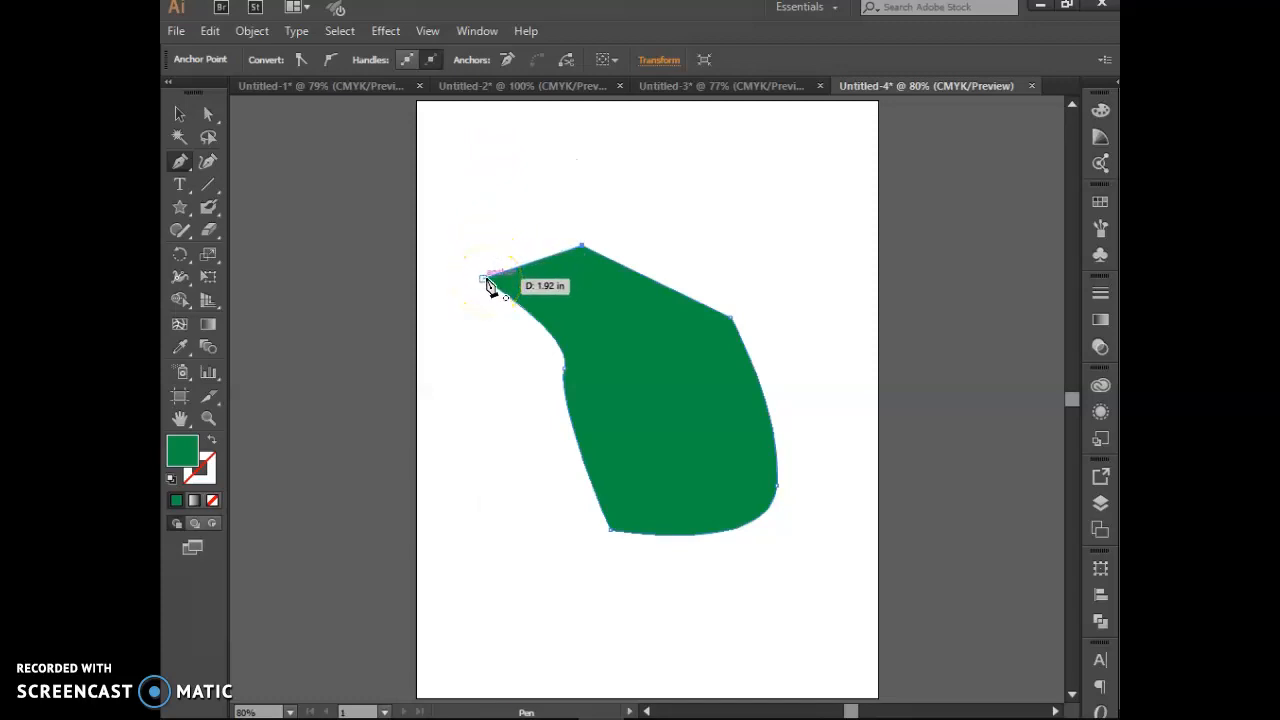
click(180, 115)
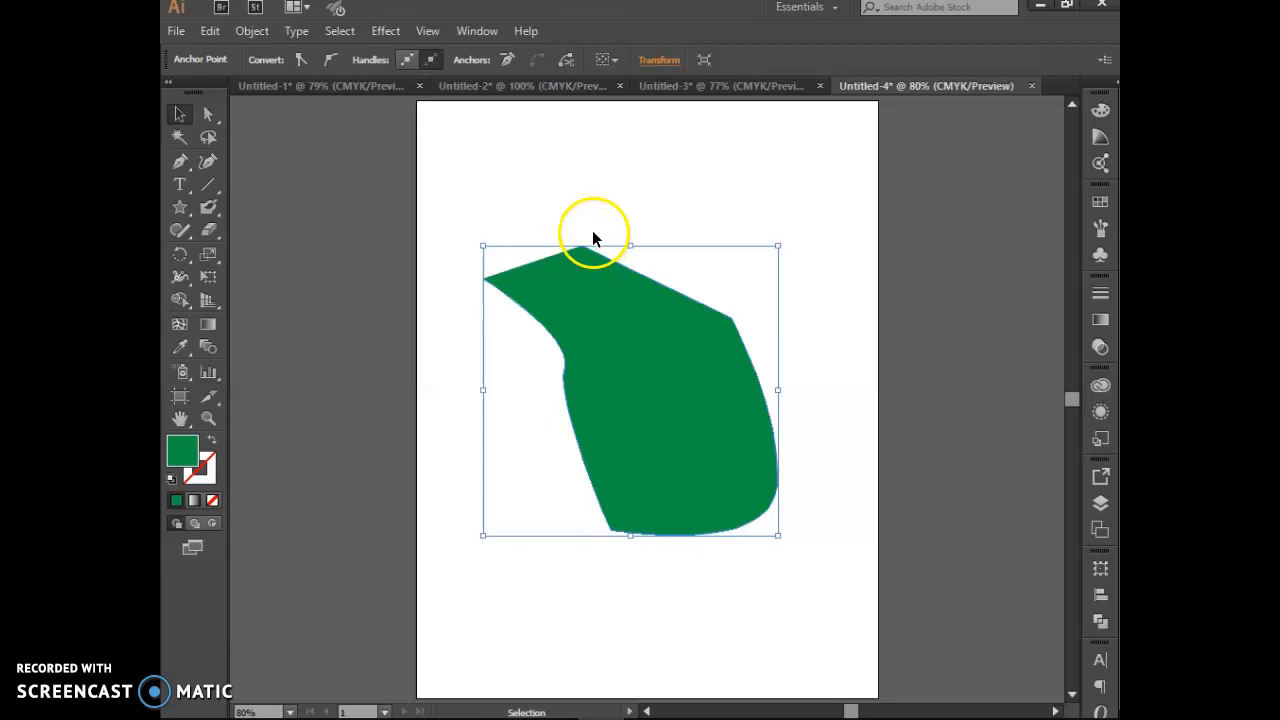
Step: Select the green shape and set its stroke colour to CMYK Magenta
click(531, 320)
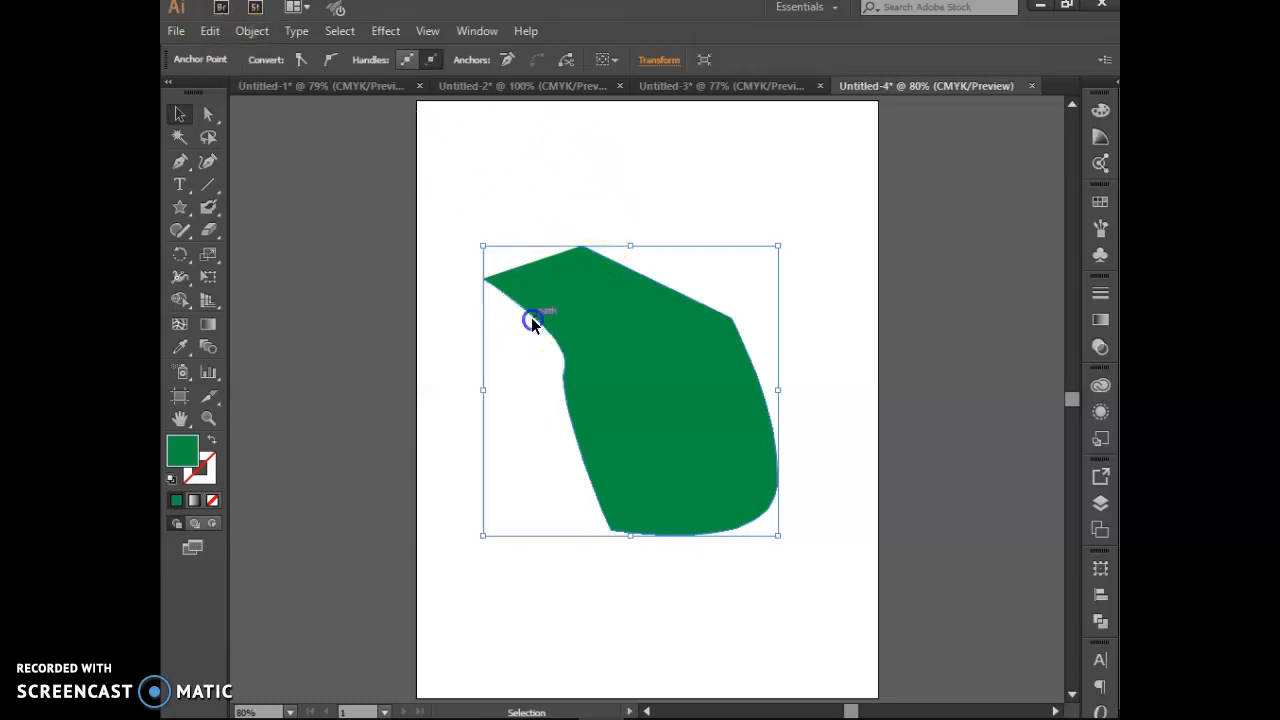
click(523, 195)
click(534, 320)
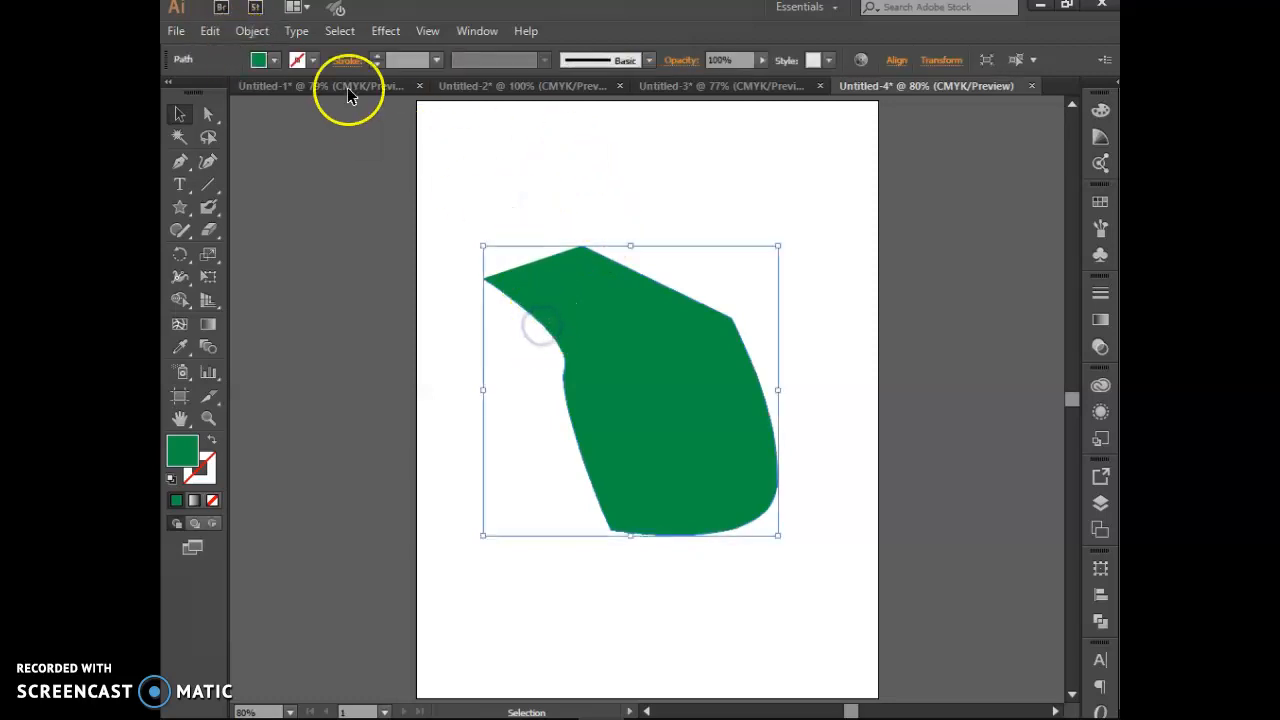
click(313, 61)
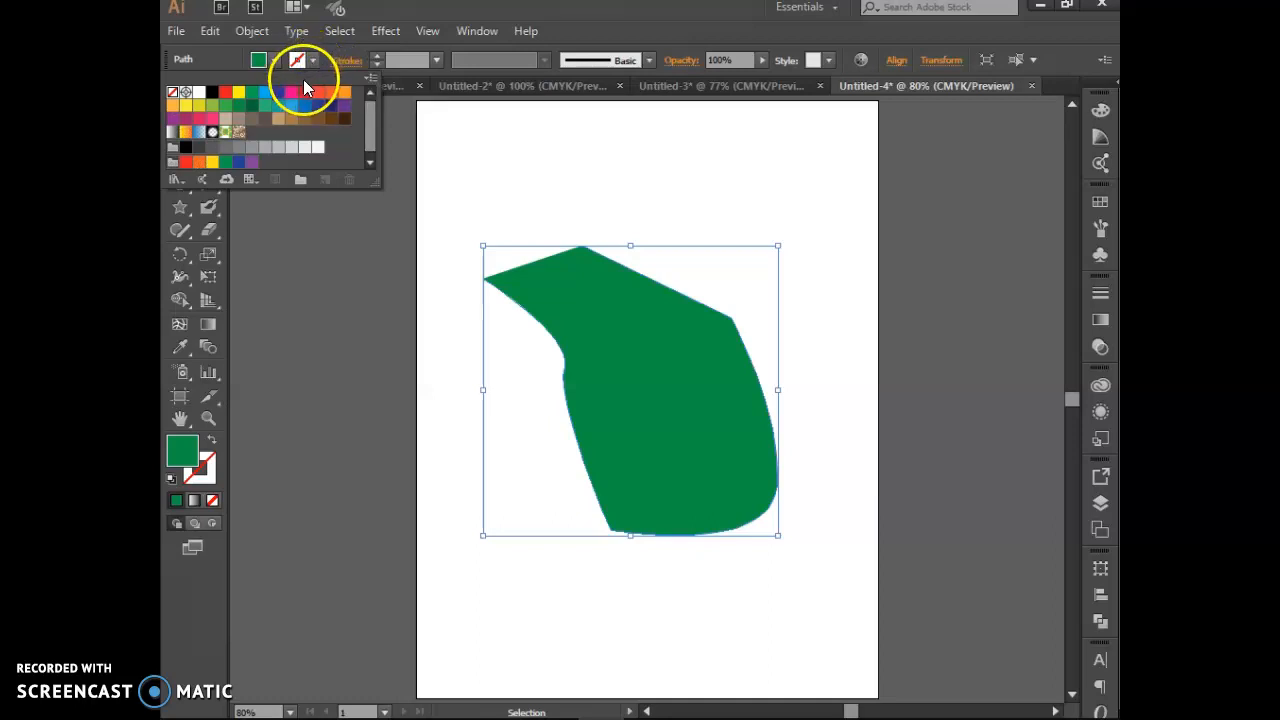
click(296, 98)
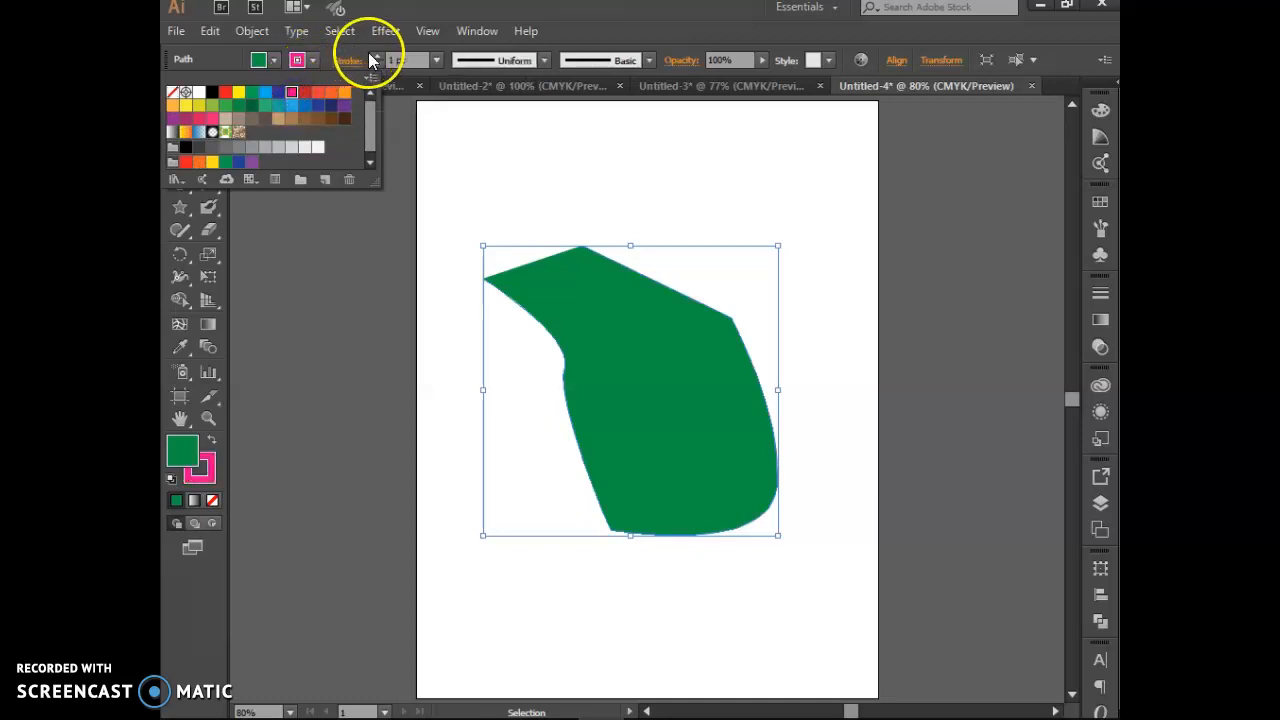
click(372, 60)
Step: Raise the shape's stroke weight to 15 pt
click(373, 57)
click(373, 57)
click(373, 57)
click(373, 57)
click(373, 57)
click(373, 57)
click(373, 57)
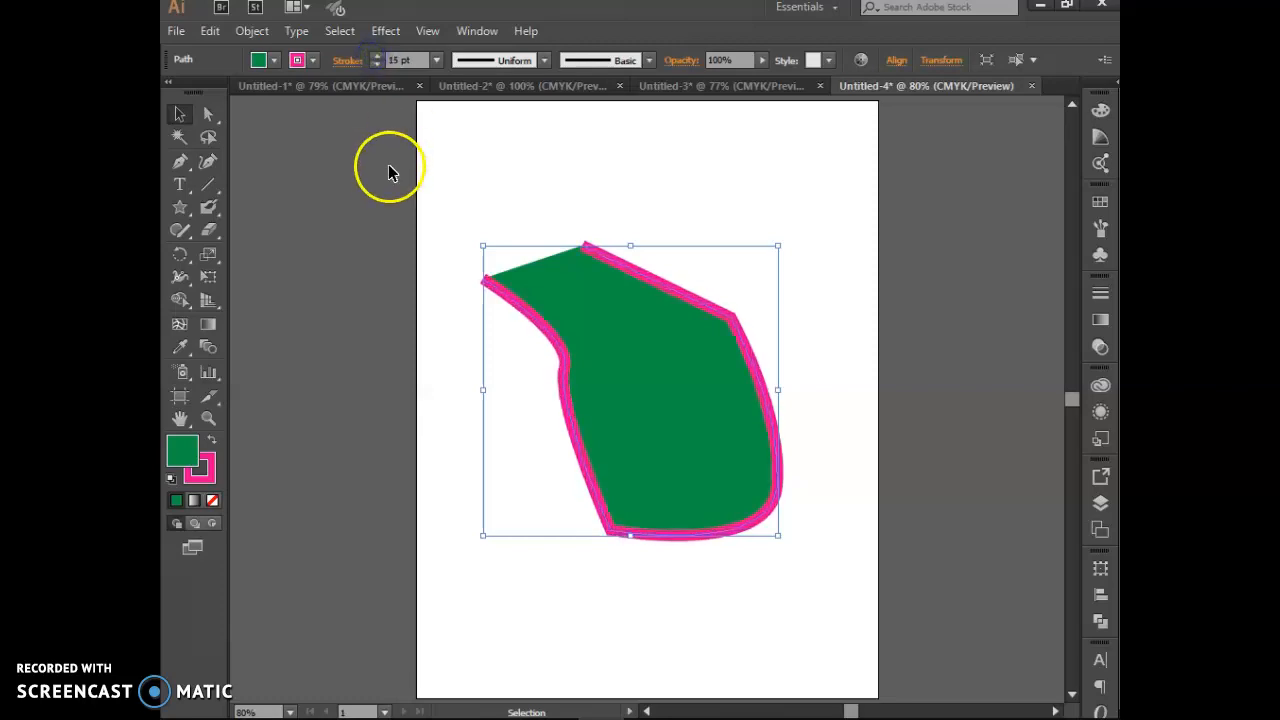
click(380, 190)
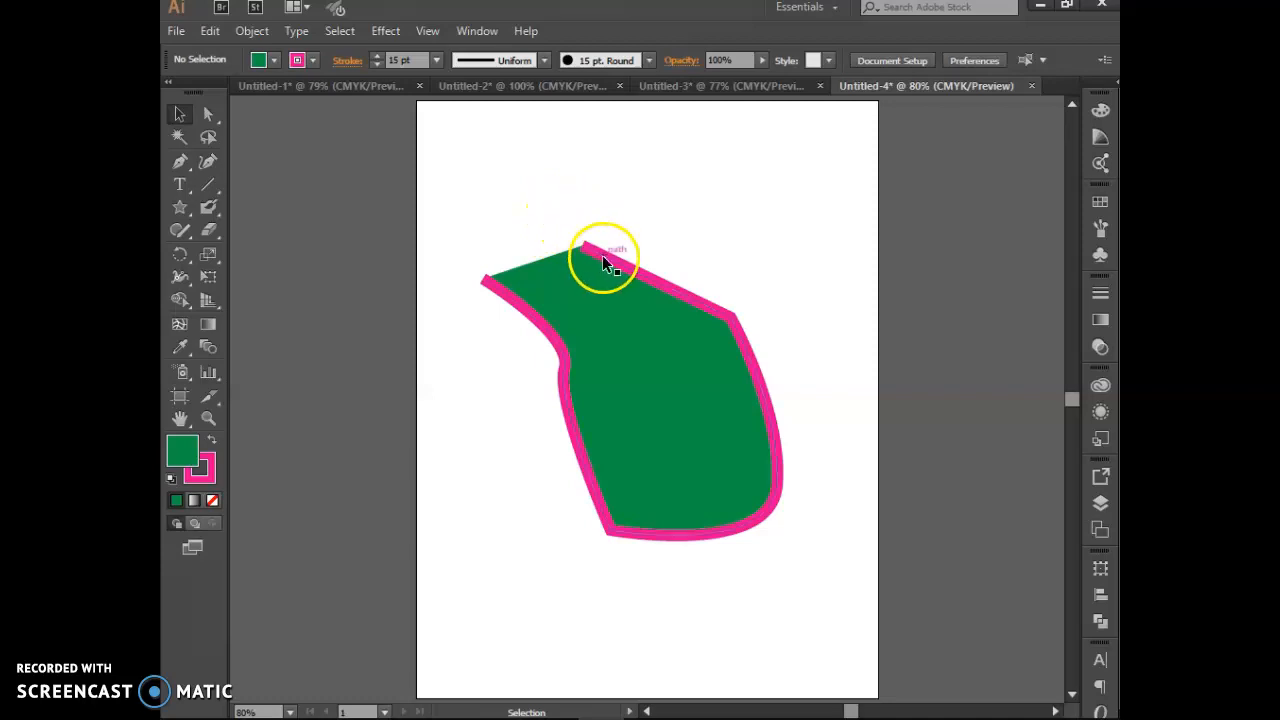
Step: Drag the shape's top anchor down toward the left tip with Direct Selection
click(183, 114)
click(209, 116)
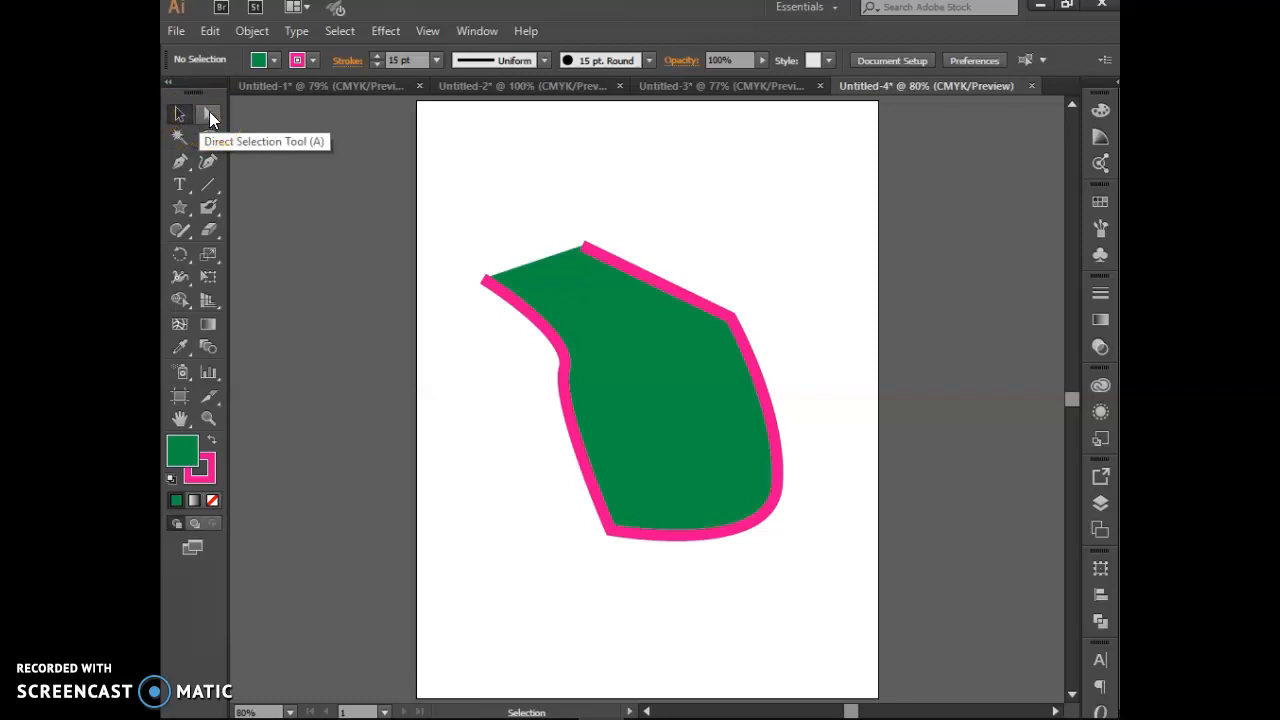
click(209, 116)
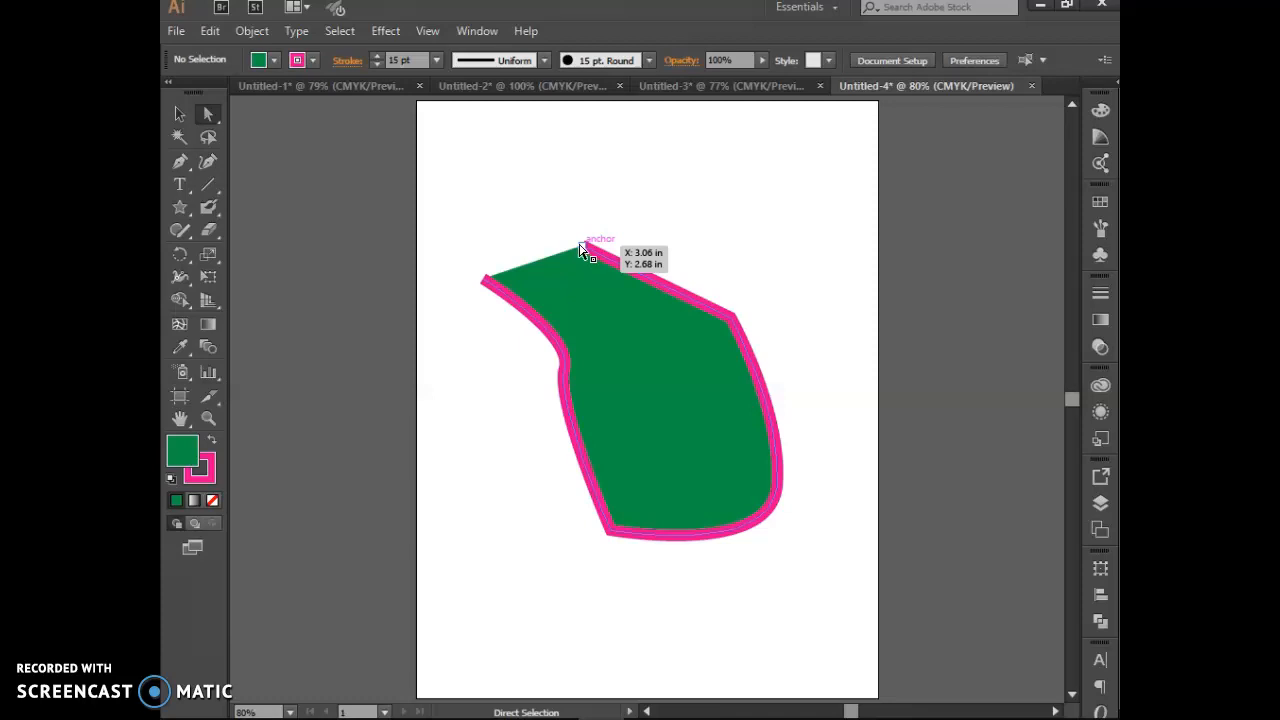
click(566, 236)
drag(580, 242, 583, 248)
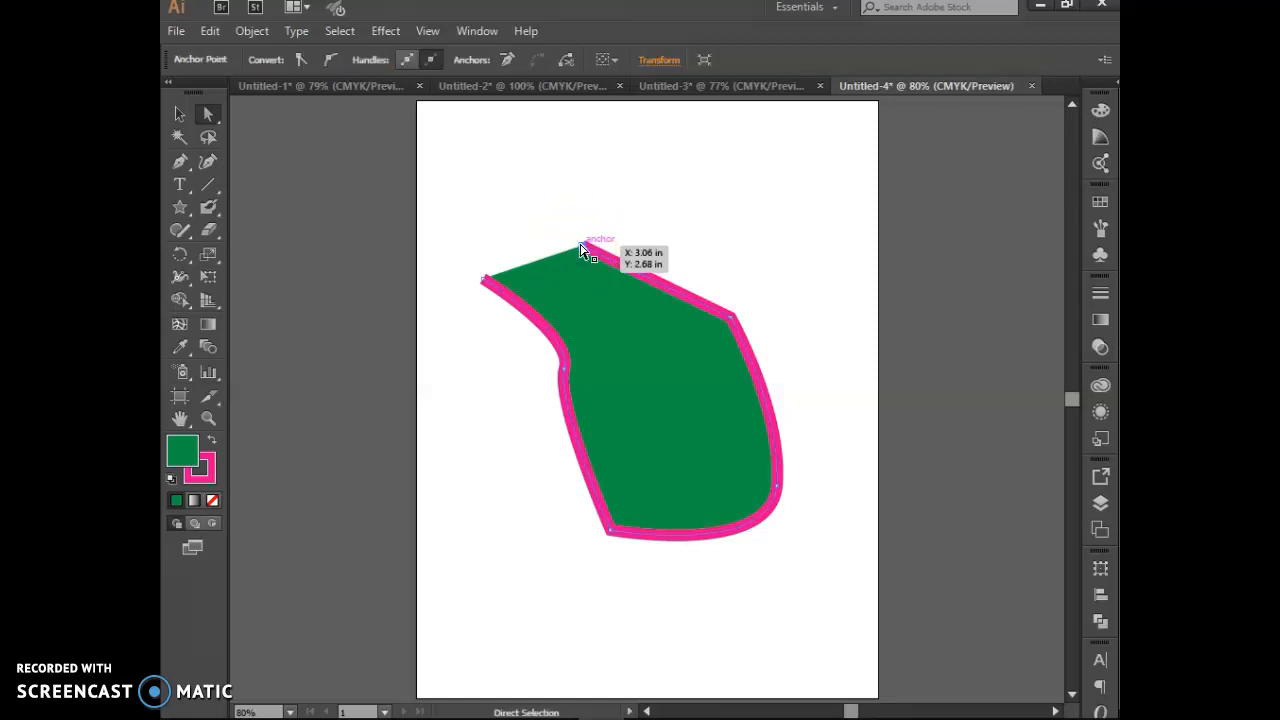
drag(585, 250, 482, 278)
Step: Nudge the top-right anchor up-left and pull the right edge curve downward
click(560, 271)
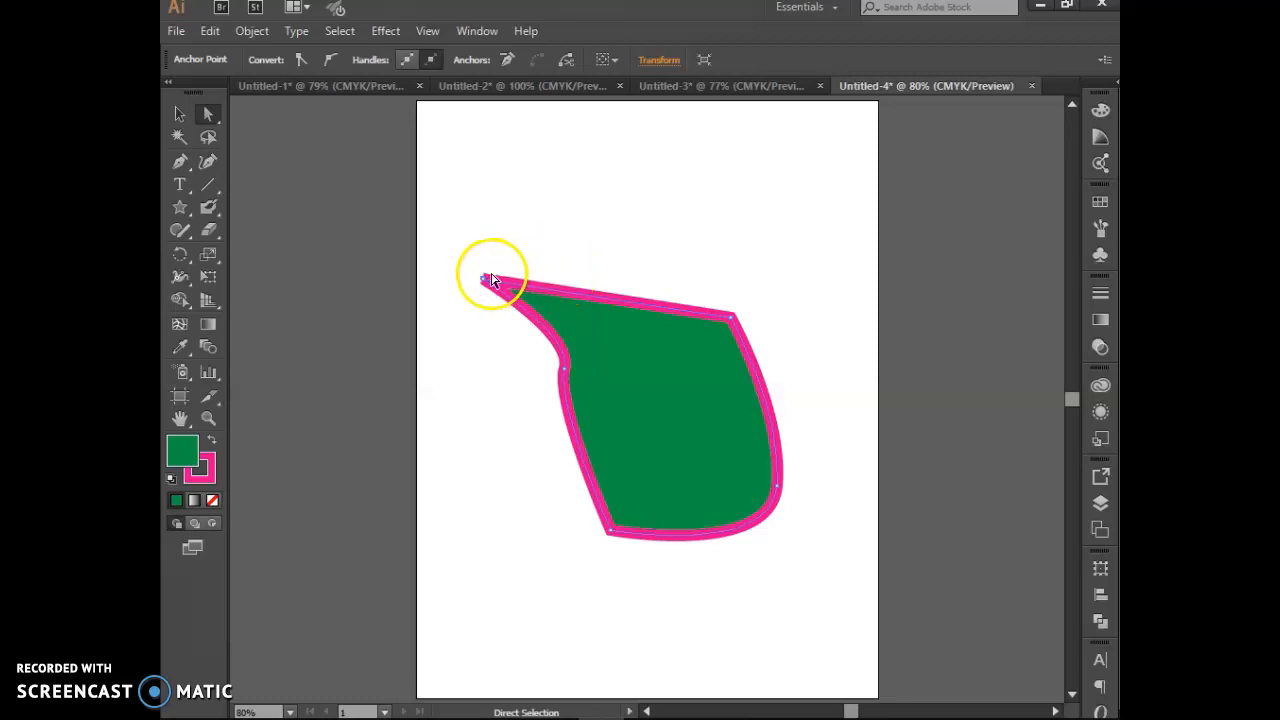
click(730, 319)
drag(731, 320, 706, 327)
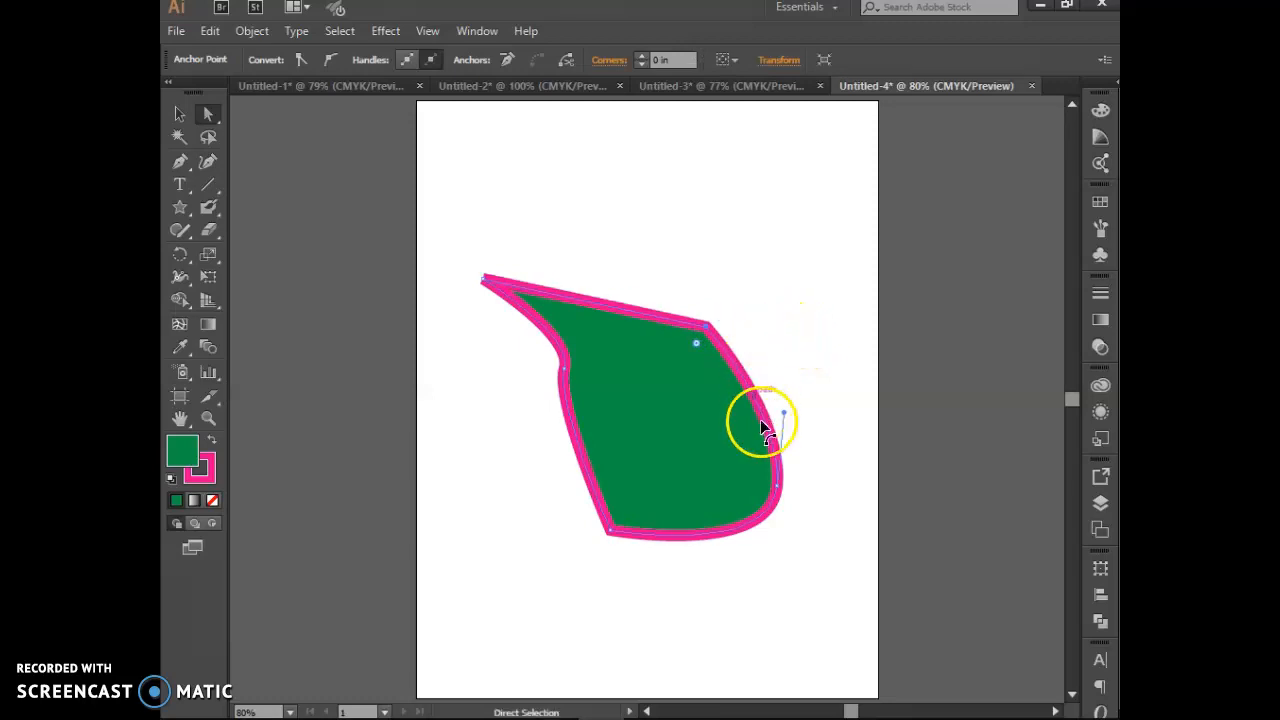
drag(773, 452, 766, 511)
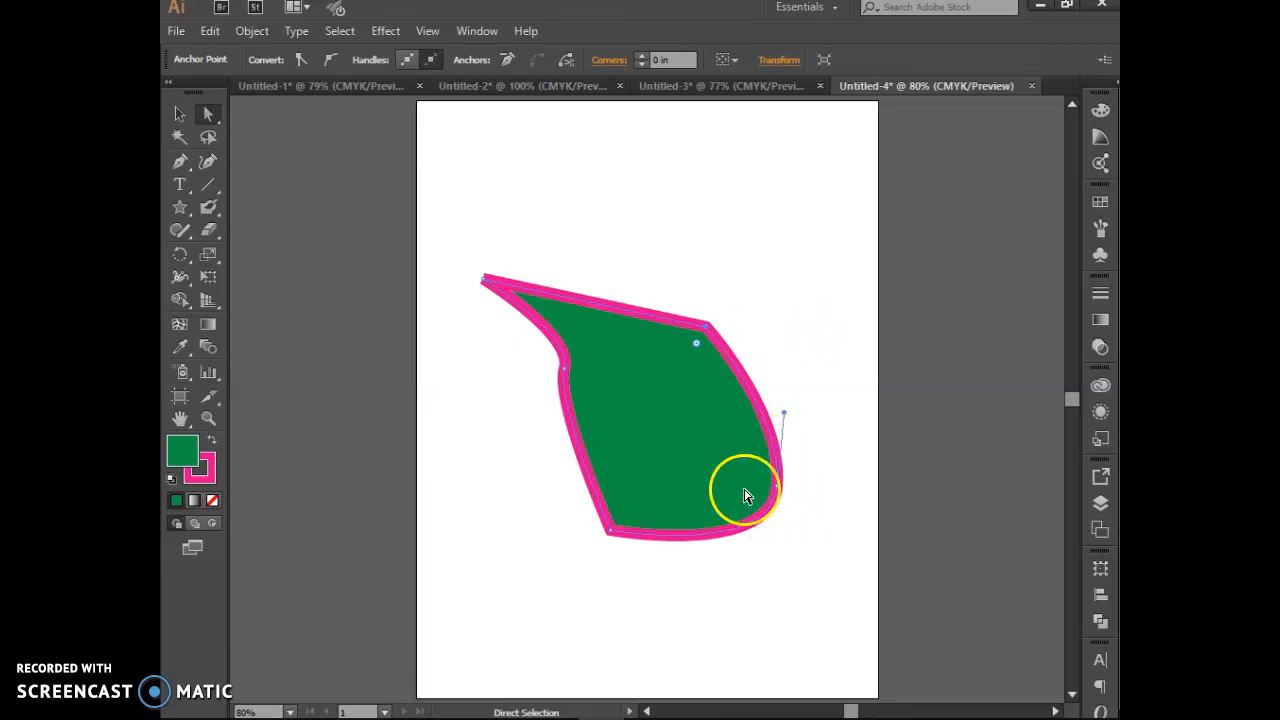
click(707, 329)
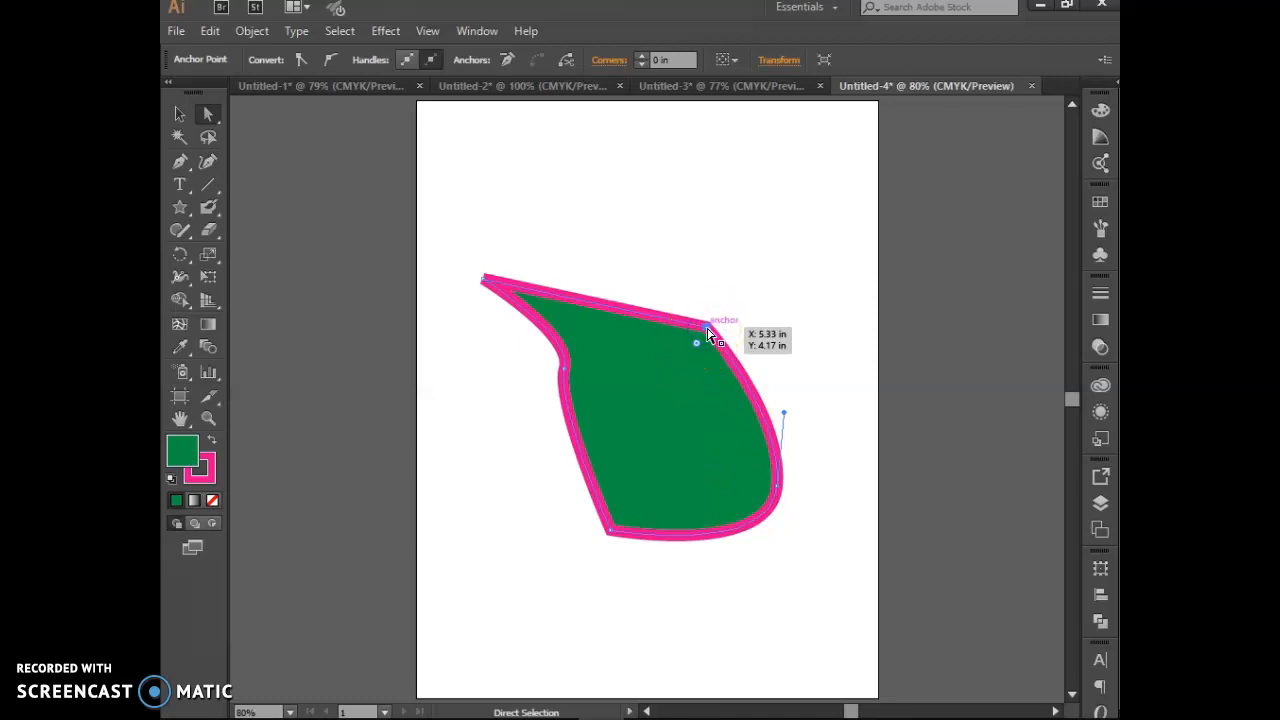
Step: Make the top-right anchor smooth and bend the upper-right curve outward
click(330, 62)
click(703, 320)
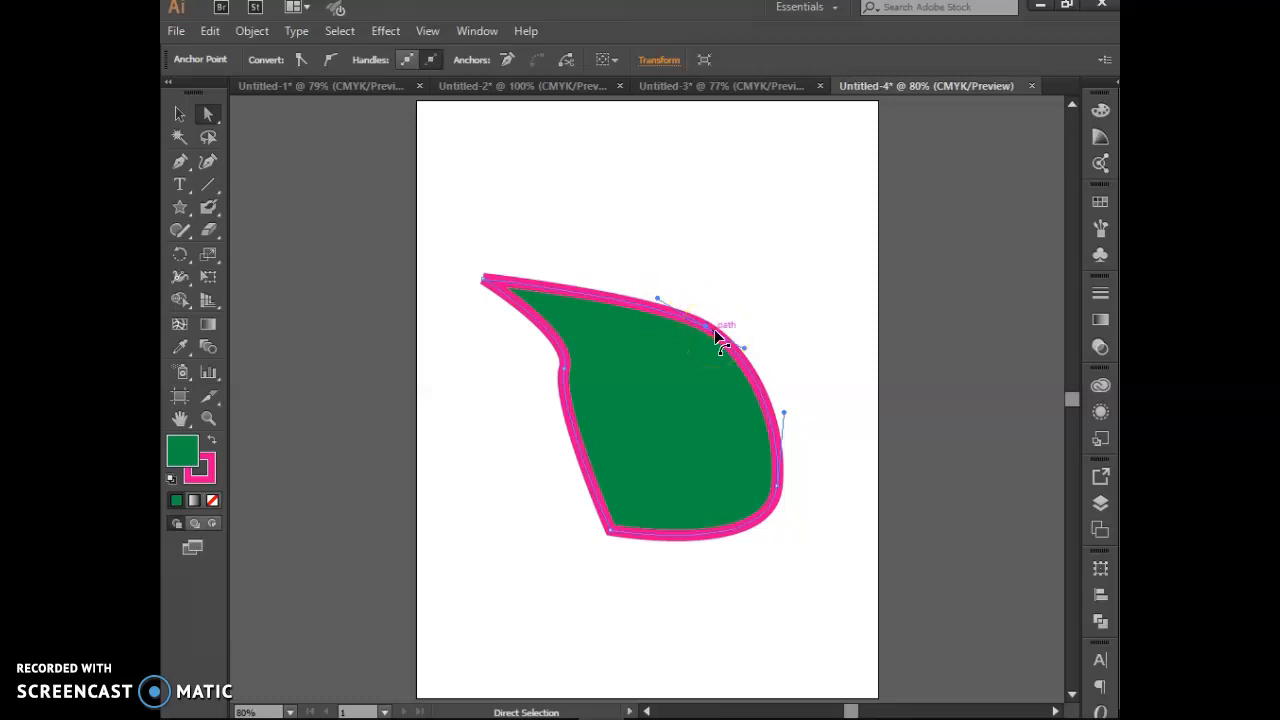
drag(744, 347, 786, 278)
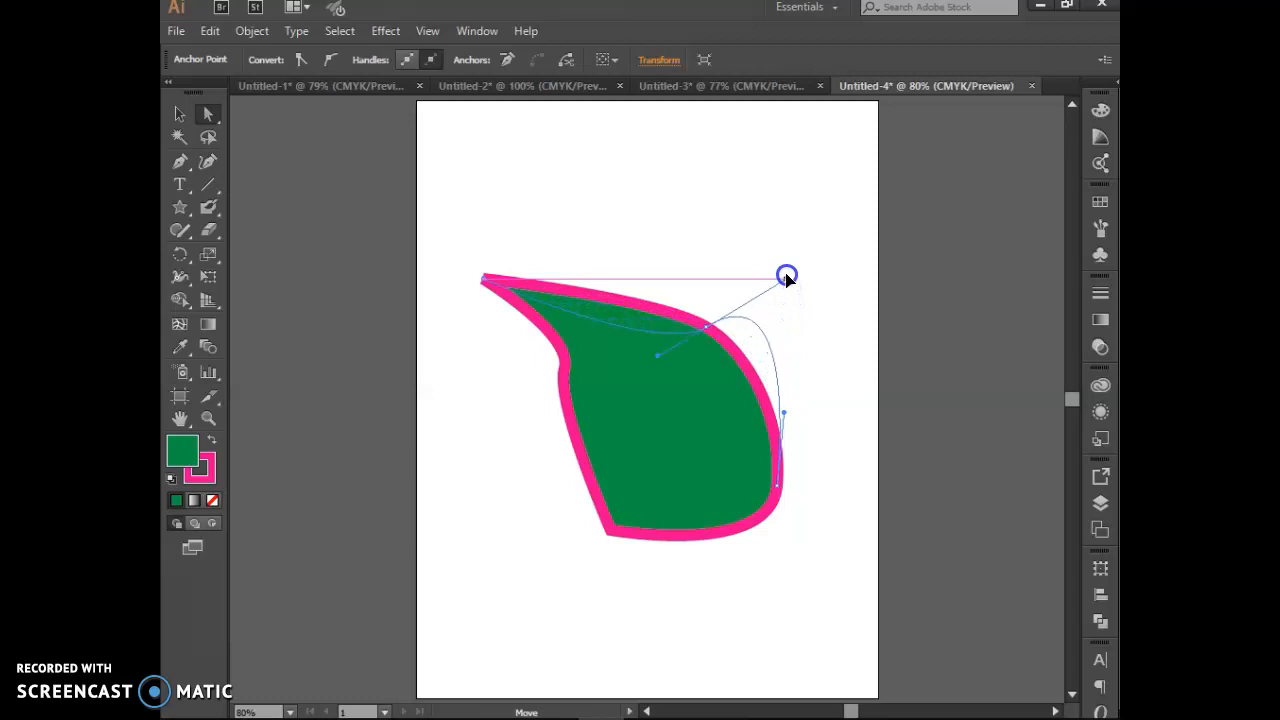
drag(786, 278, 629, 296)
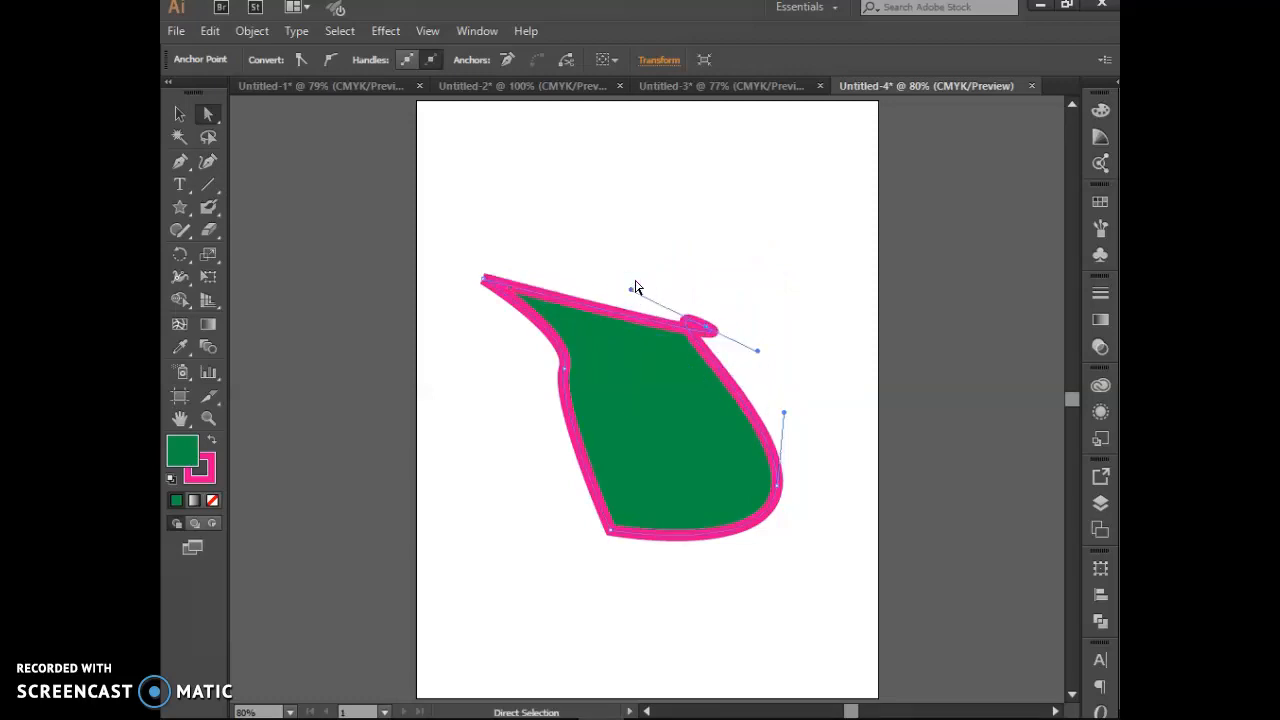
key(ctrl+z)
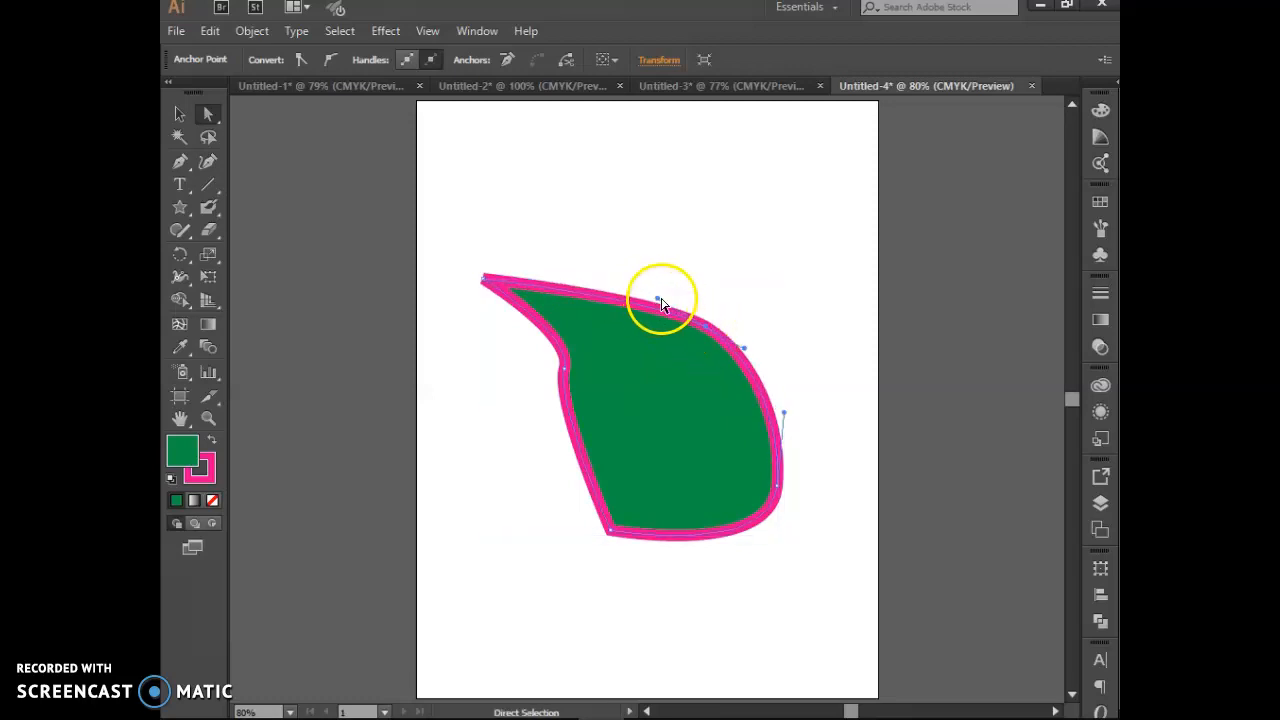
click(703, 274)
click(710, 335)
drag(665, 300, 560, 236)
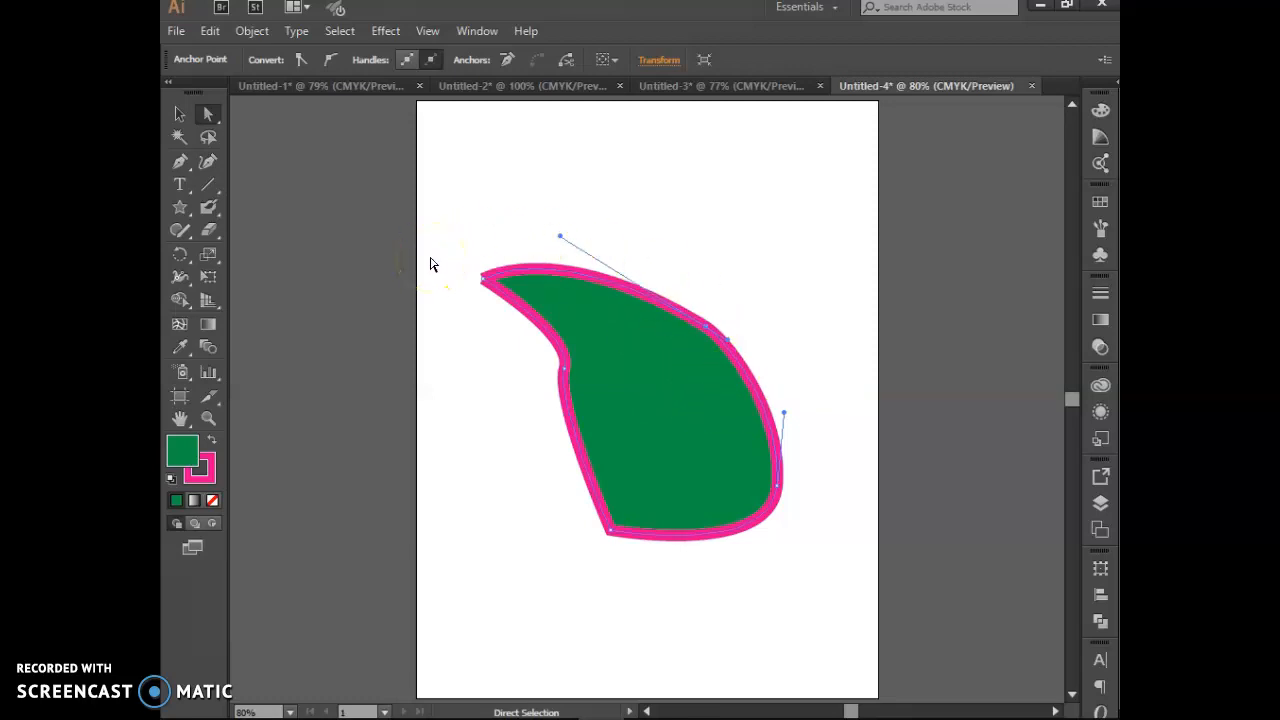
Step: Convert the bottom anchor and the right-side anchor into sharp corners
click(731, 406)
click(609, 531)
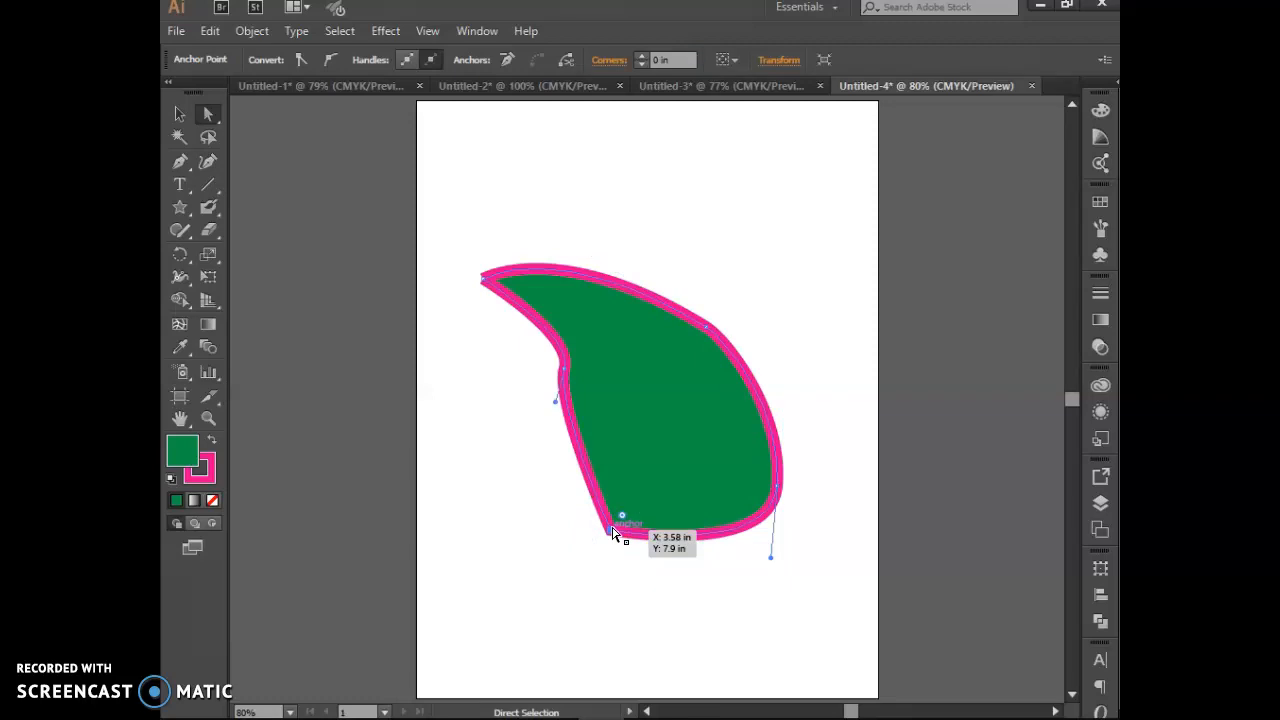
click(330, 60)
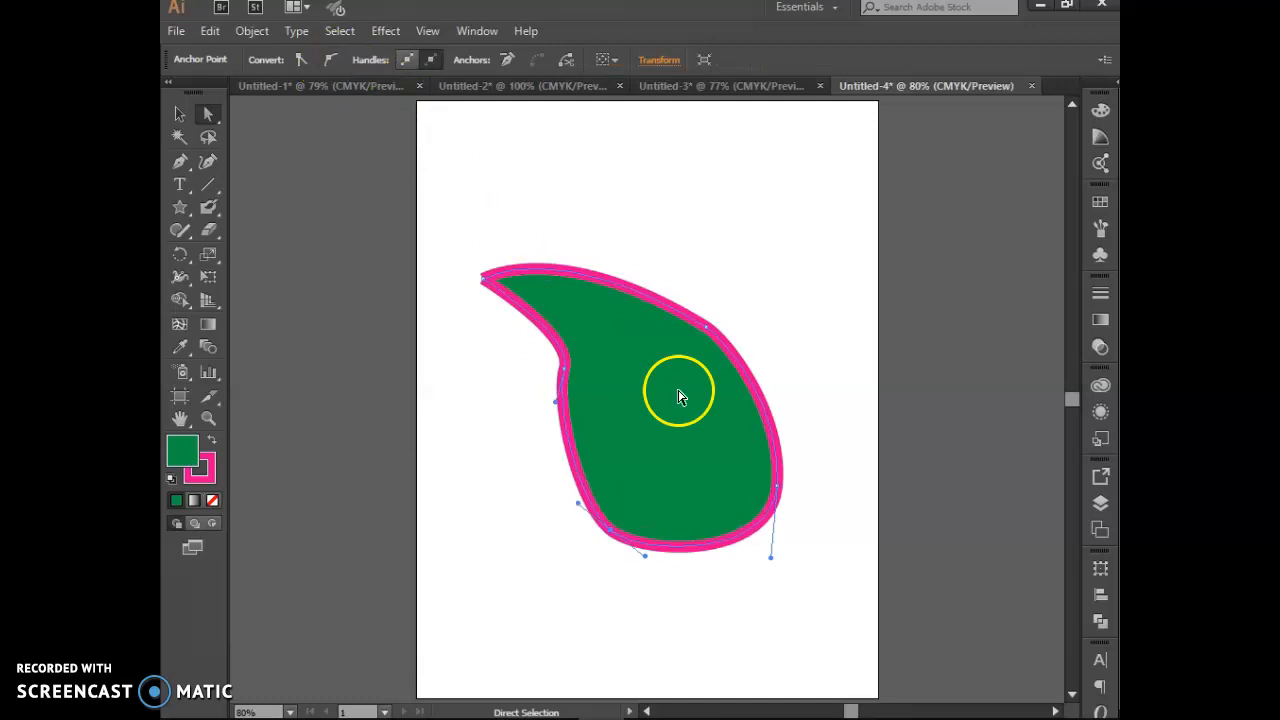
click(780, 488)
click(336, 55)
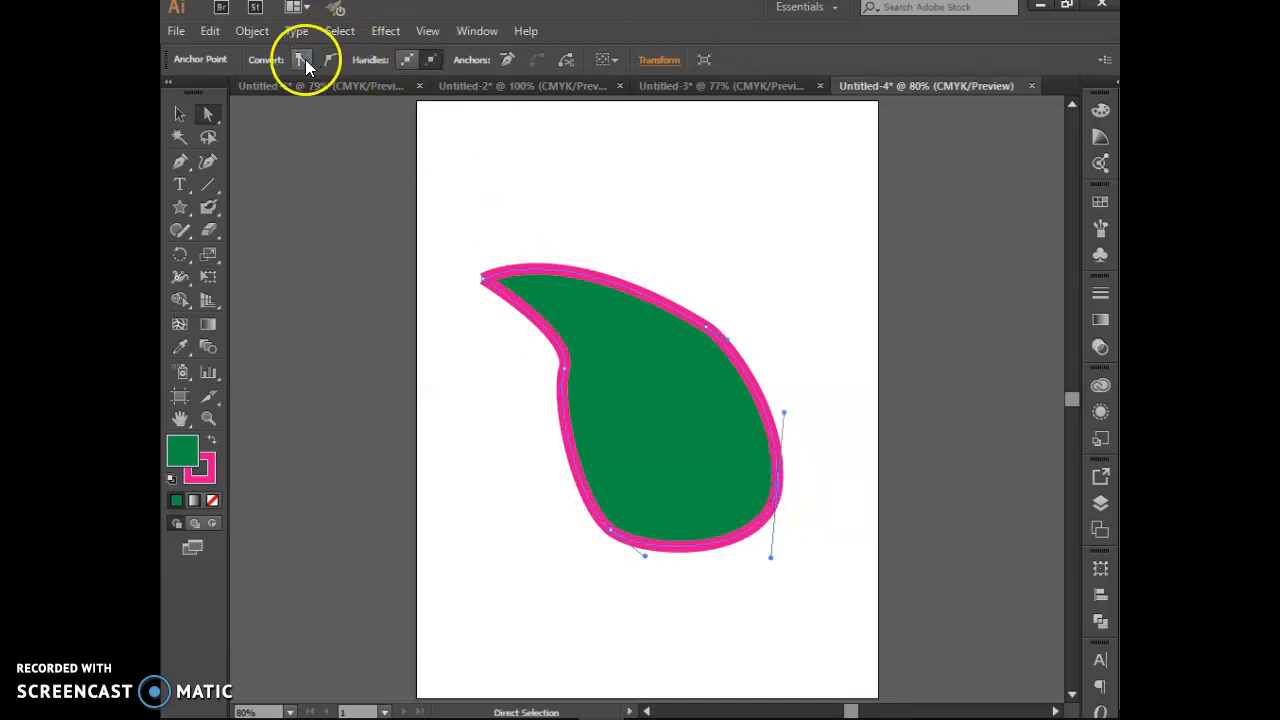
click(305, 59)
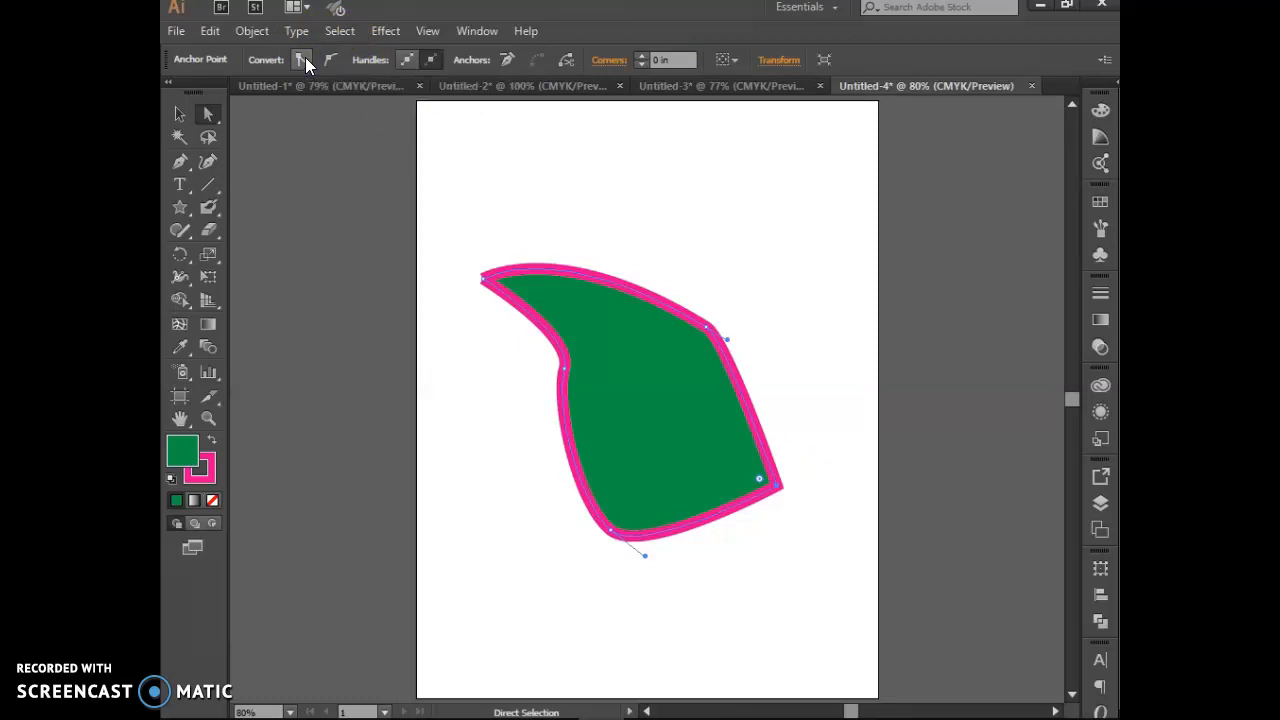
click(182, 164)
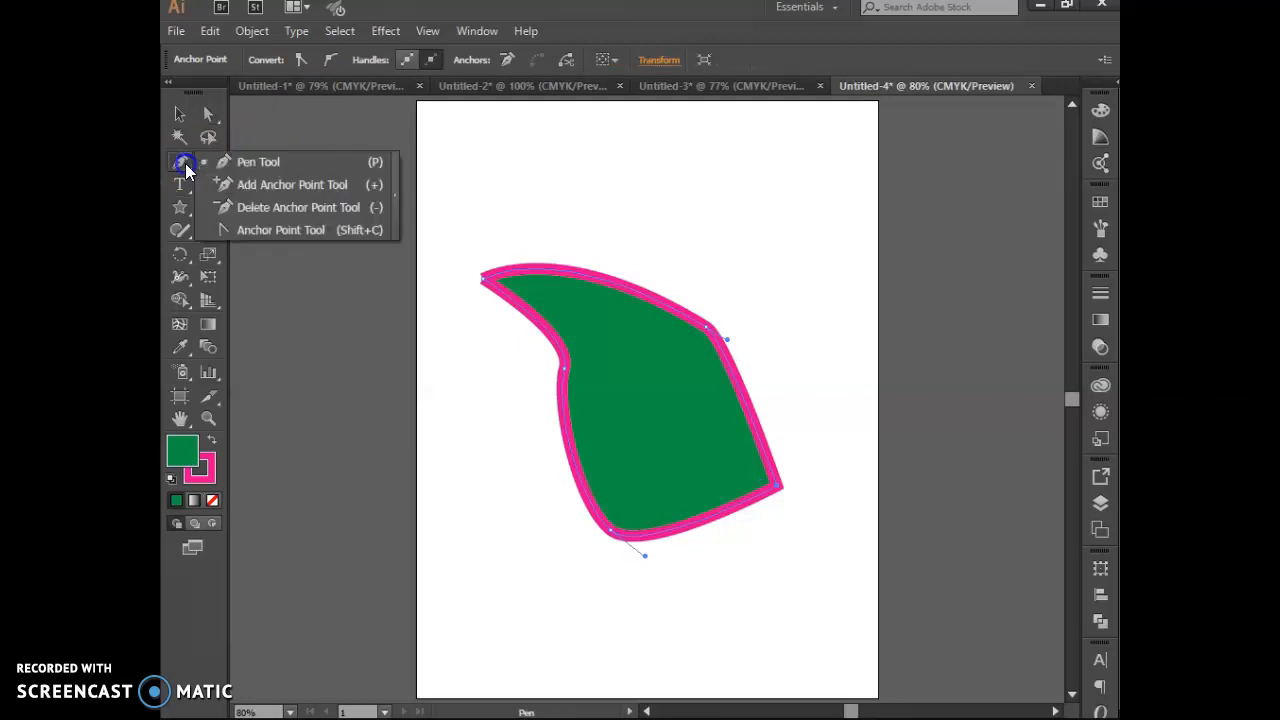
Step: Add an anchor on the top edge, make it a corner and pull it up into a peak
drag(186, 170, 257, 203)
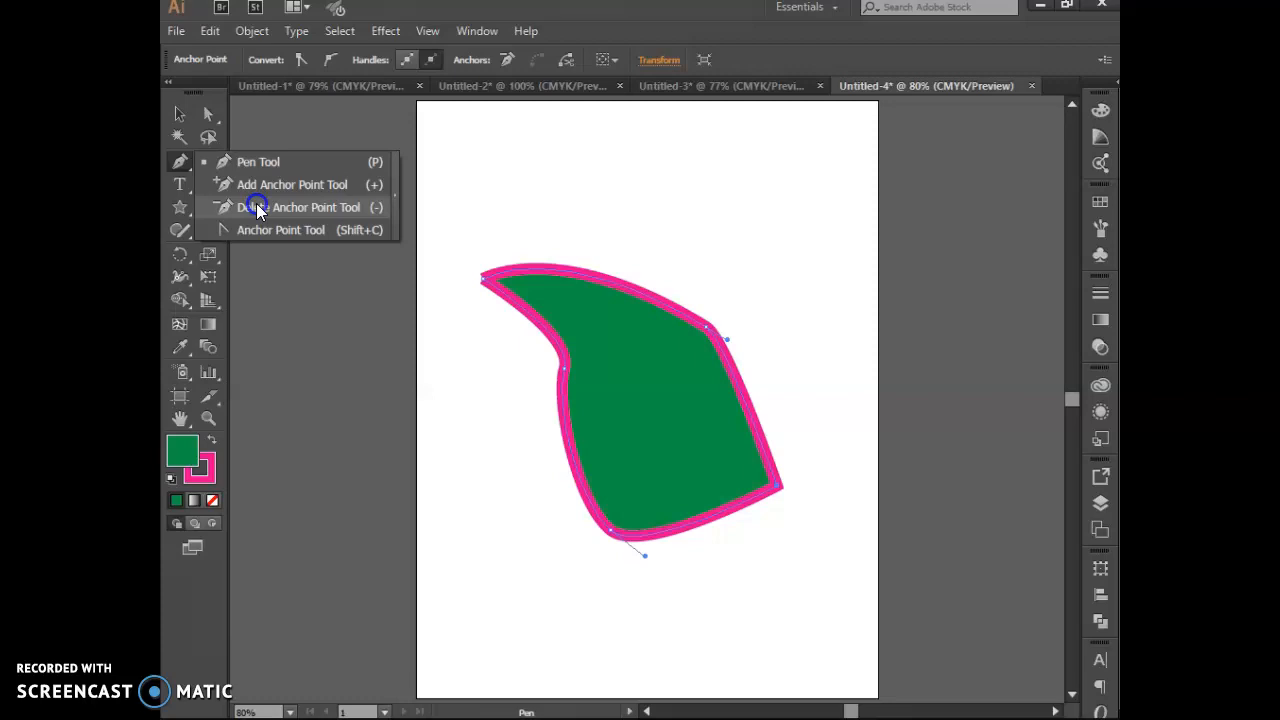
drag(257, 204, 258, 188)
click(603, 283)
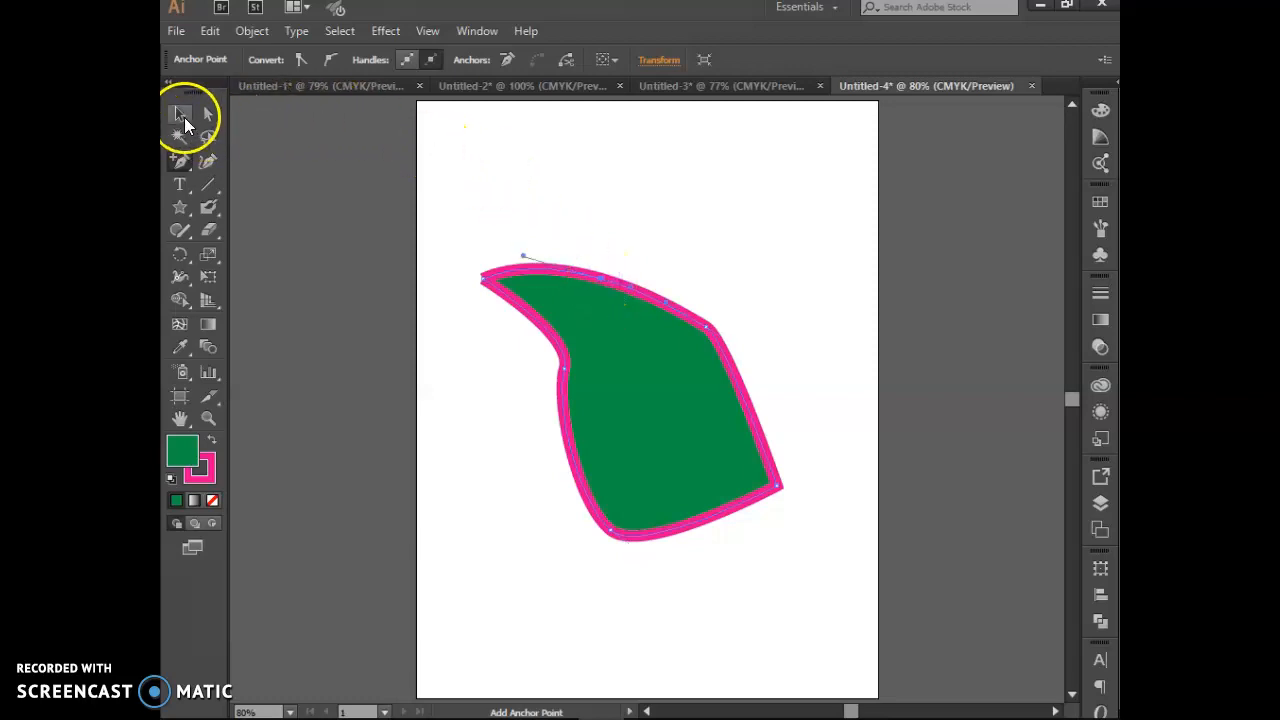
click(205, 118)
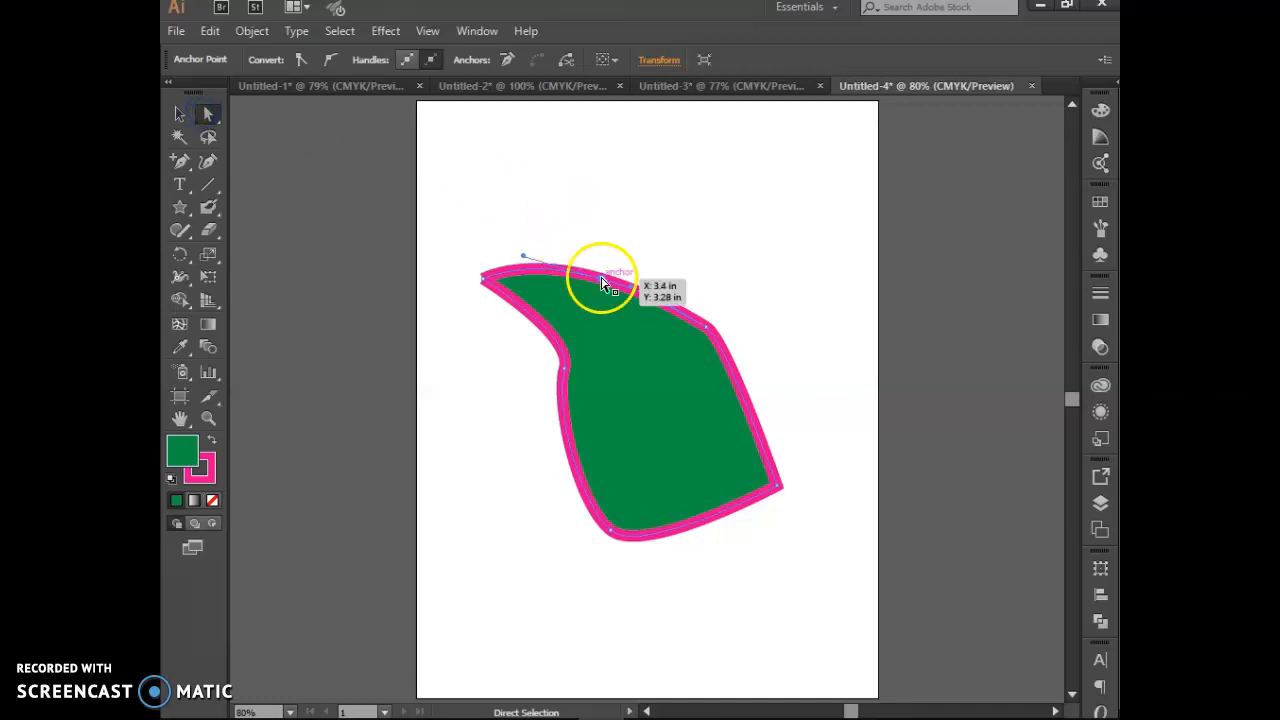
click(631, 203)
click(600, 280)
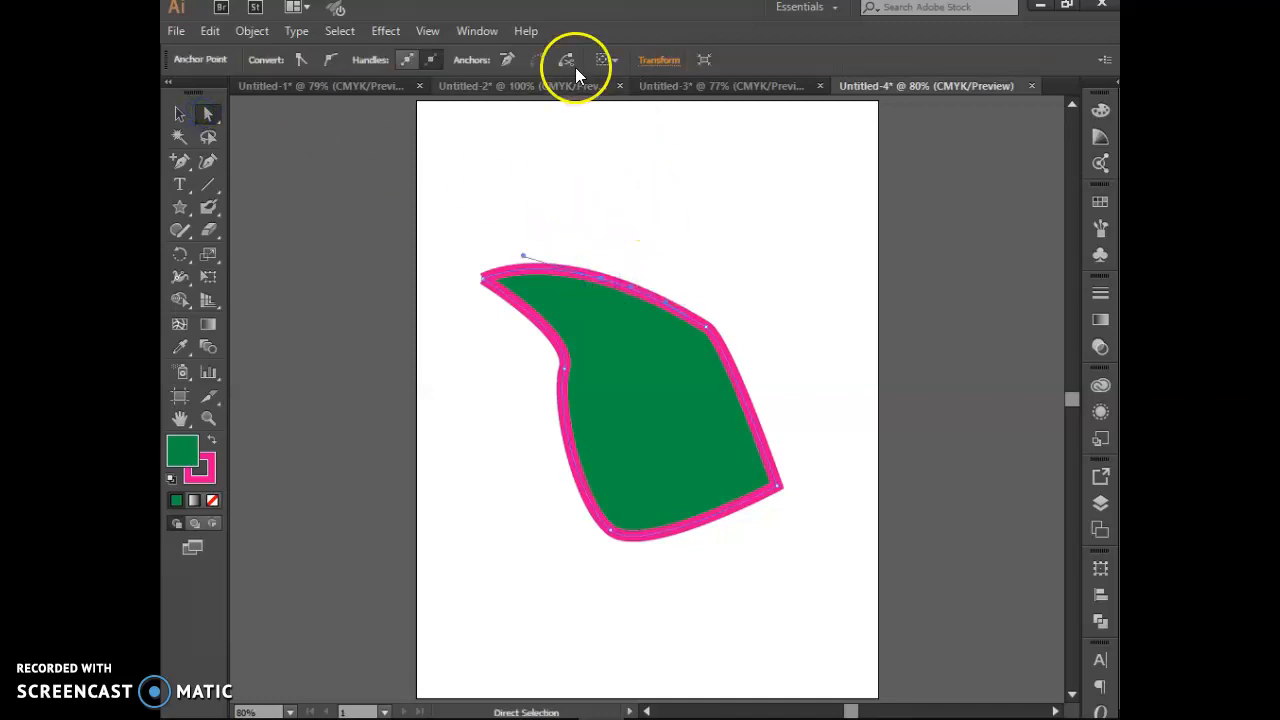
click(306, 58)
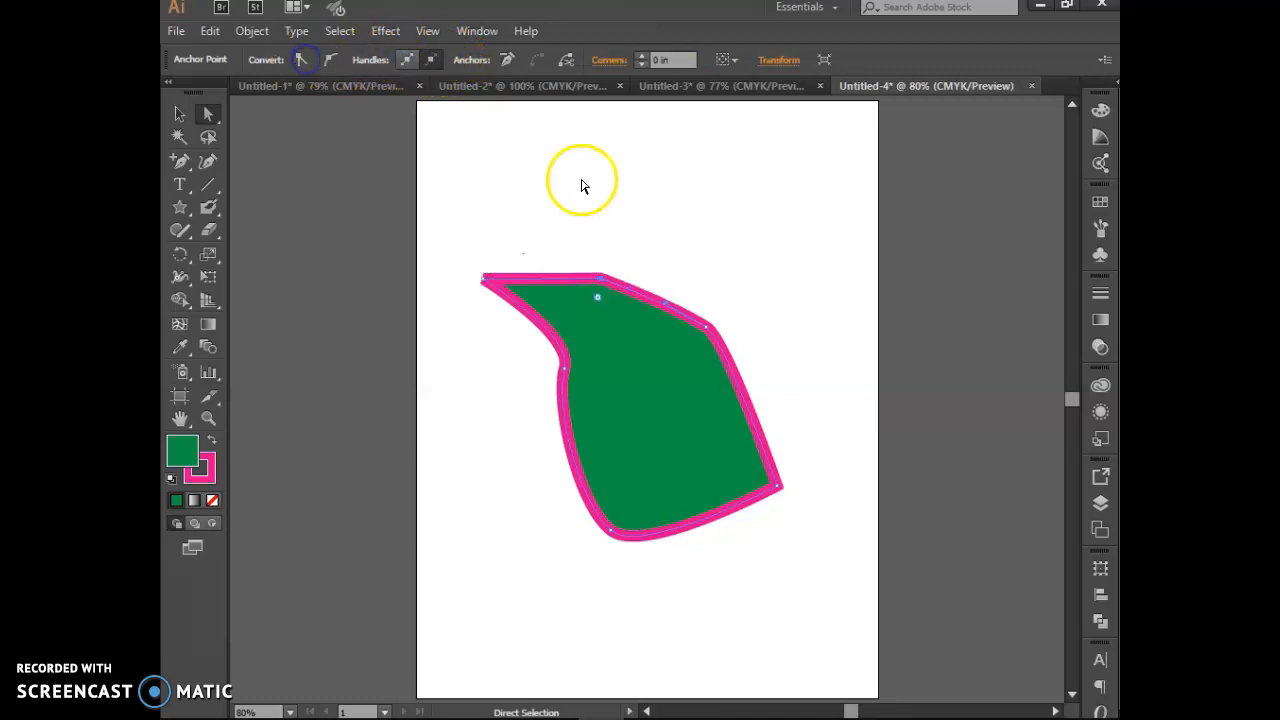
click(601, 280)
drag(601, 280, 612, 208)
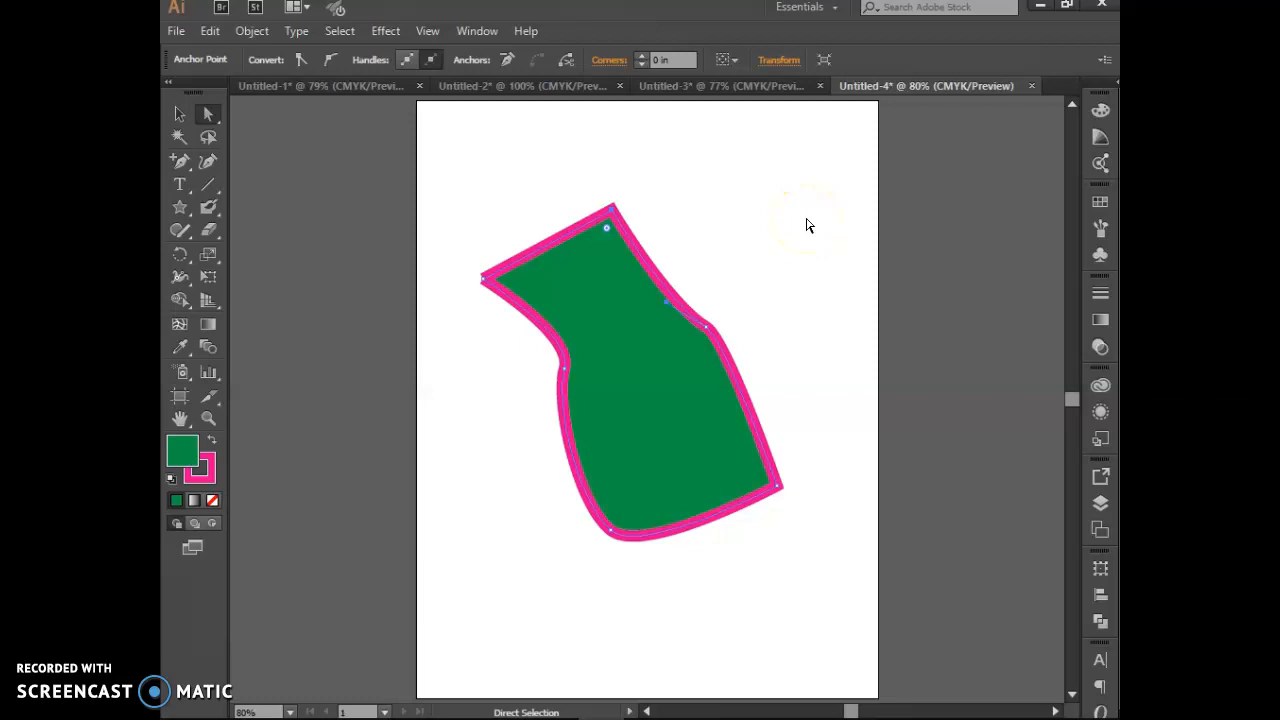
Step: Delete the raised peak and a lower-left anchor, then reselect the whole shape
drag(179, 162, 240, 207)
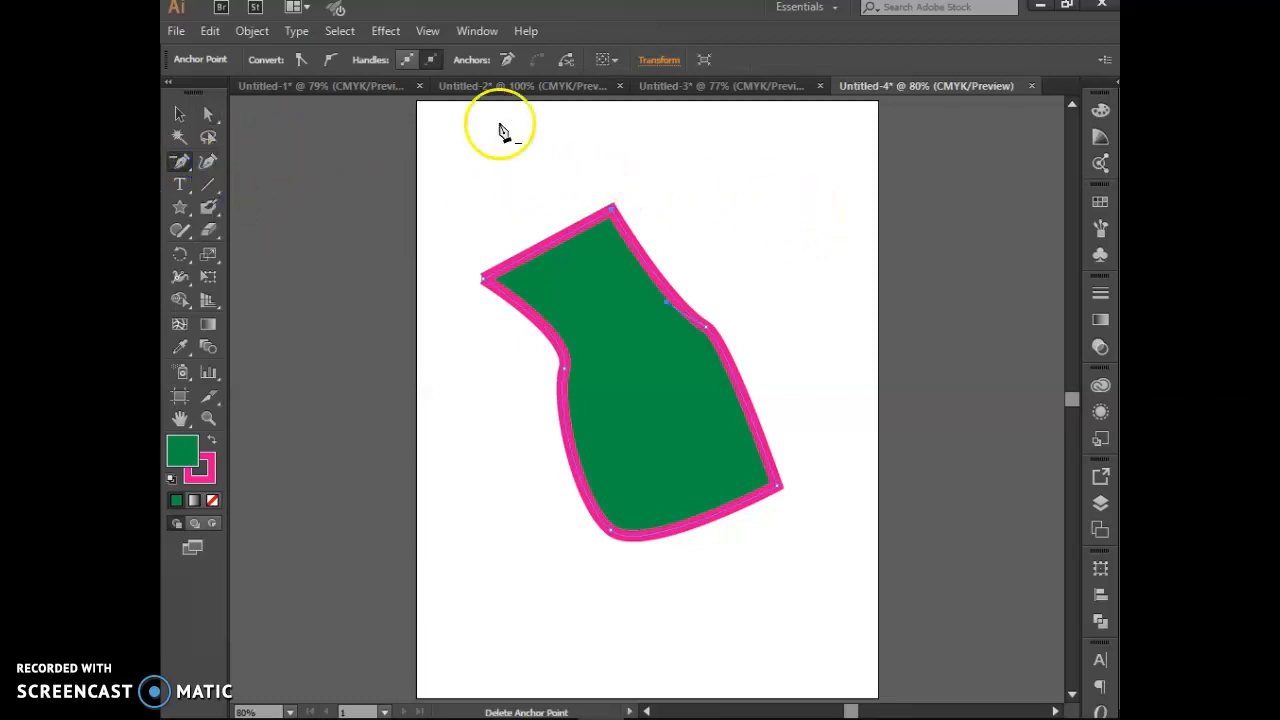
click(589, 467)
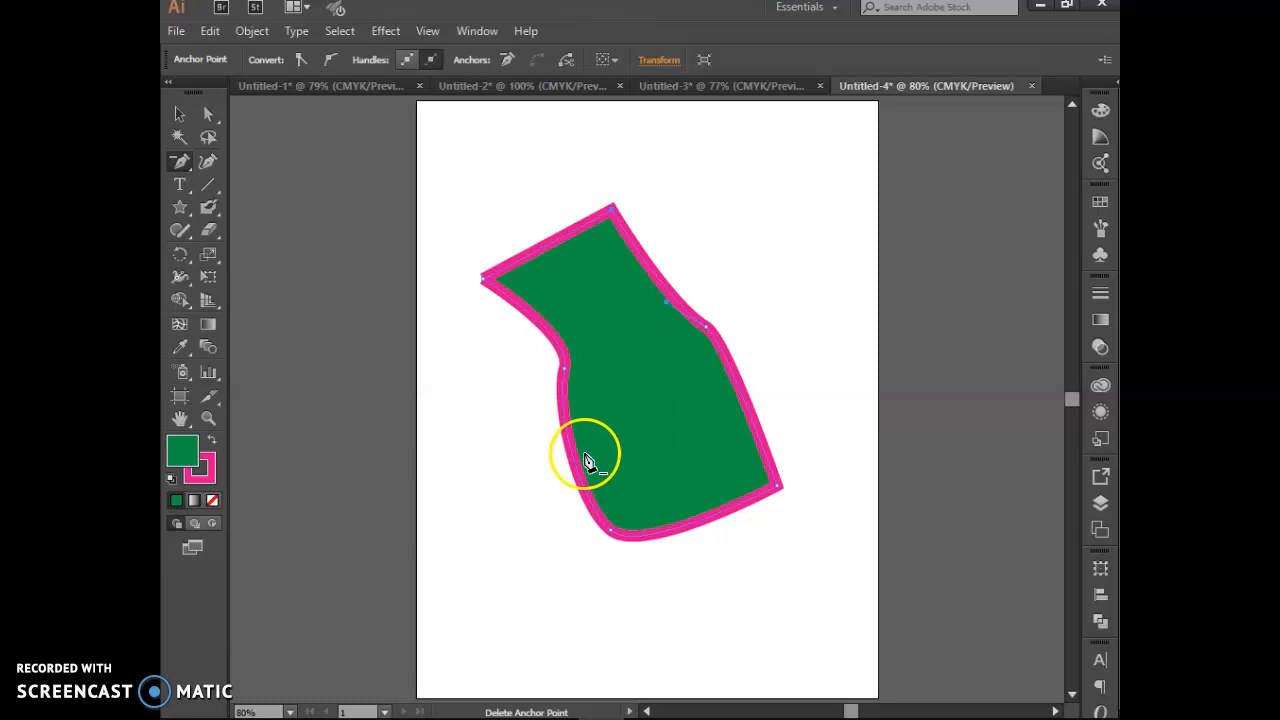
click(613, 217)
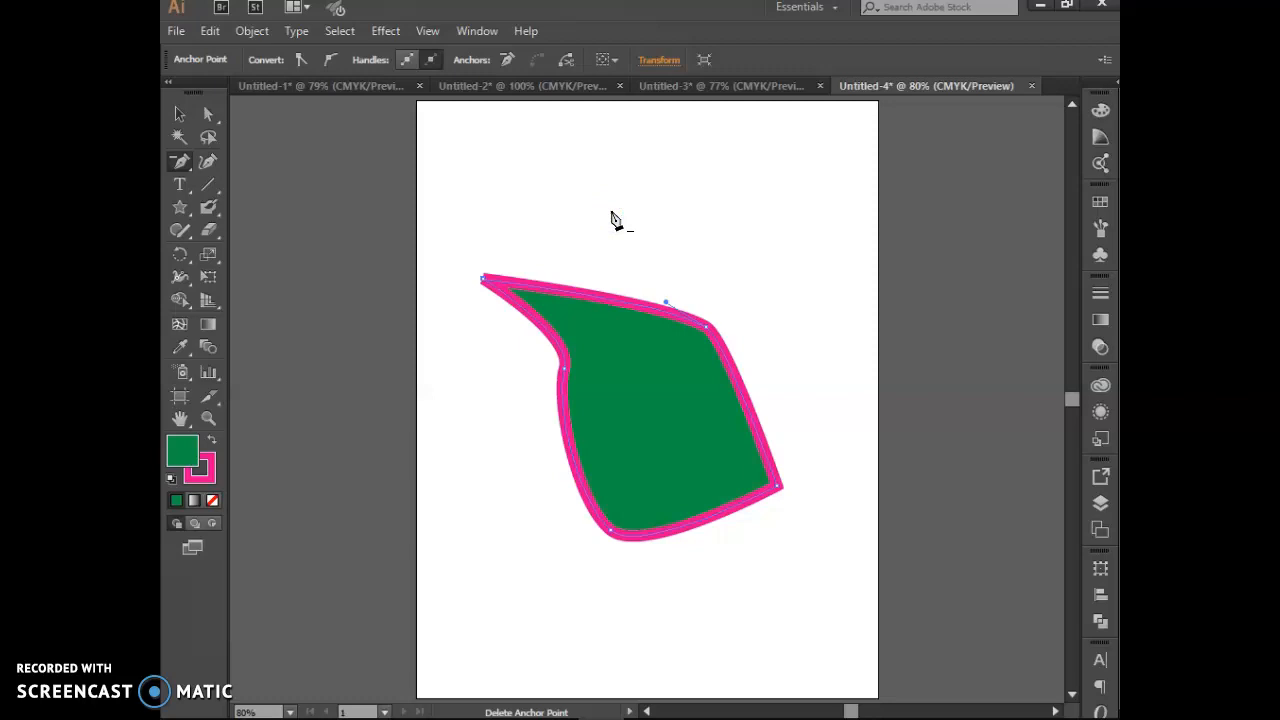
click(190, 168)
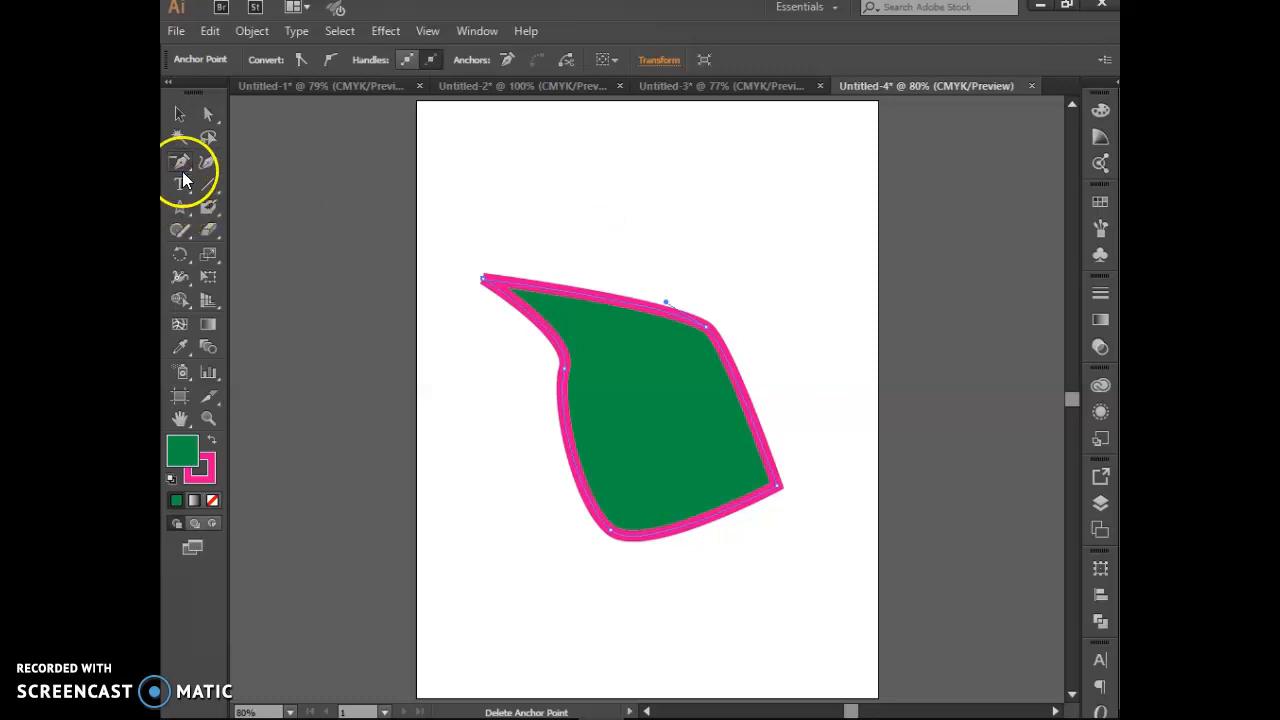
drag(192, 165, 241, 164)
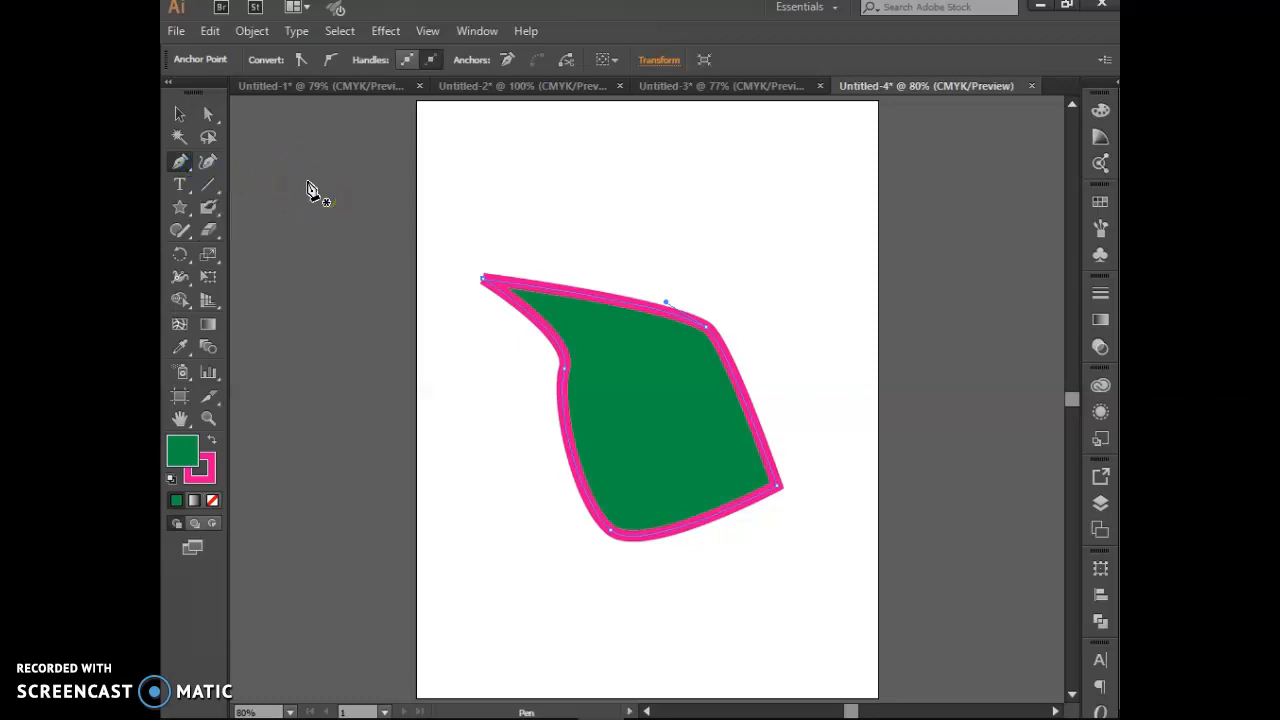
click(190, 168)
click(220, 165)
click(190, 120)
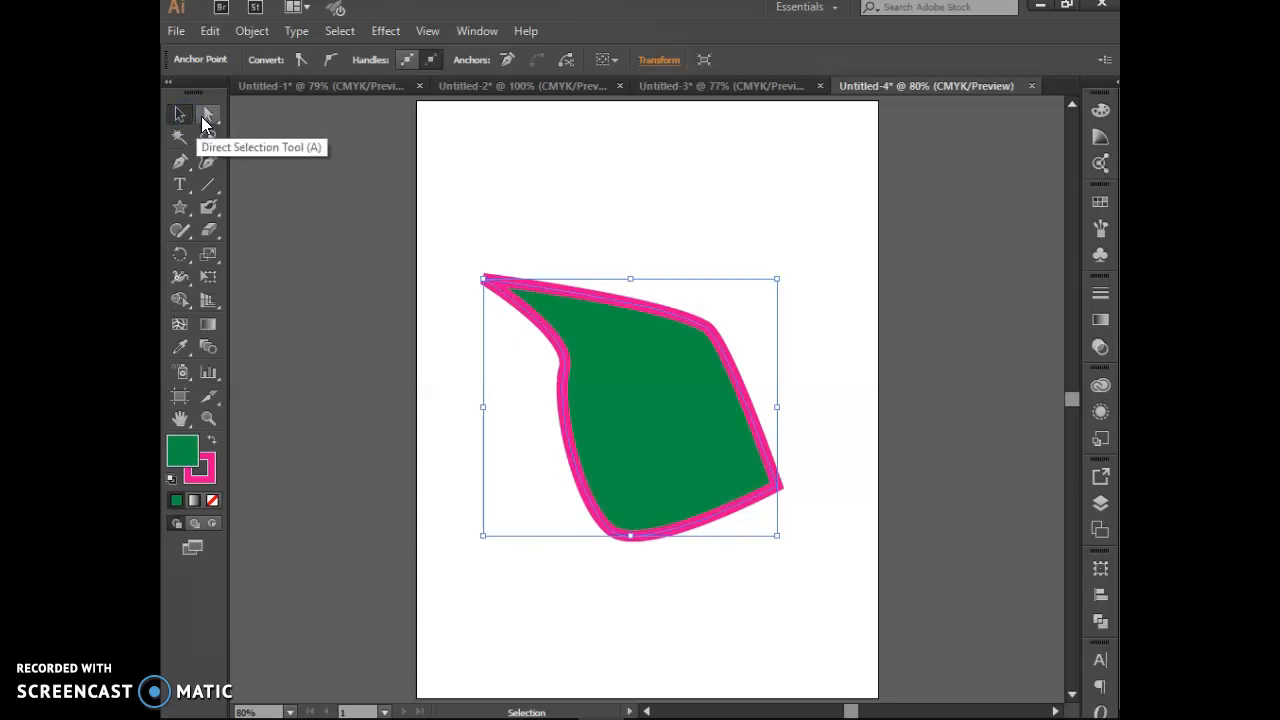
click(289, 210)
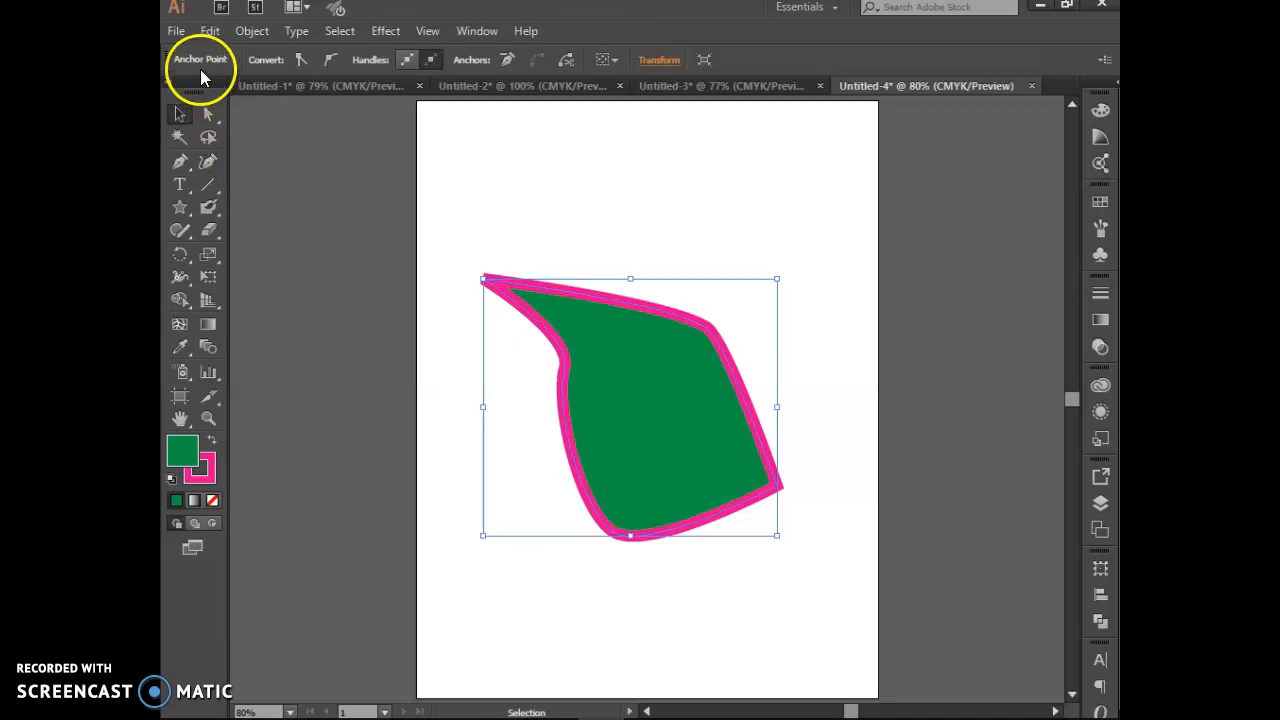
click(210, 31)
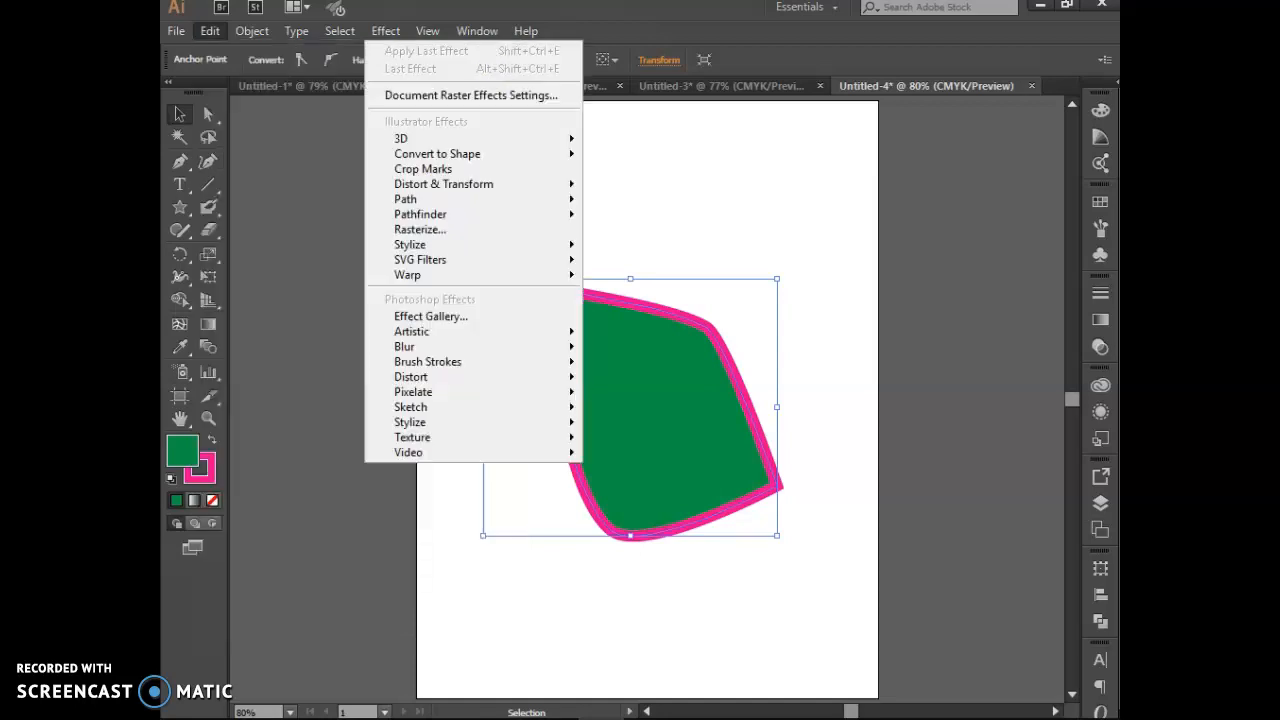
click(212, 34)
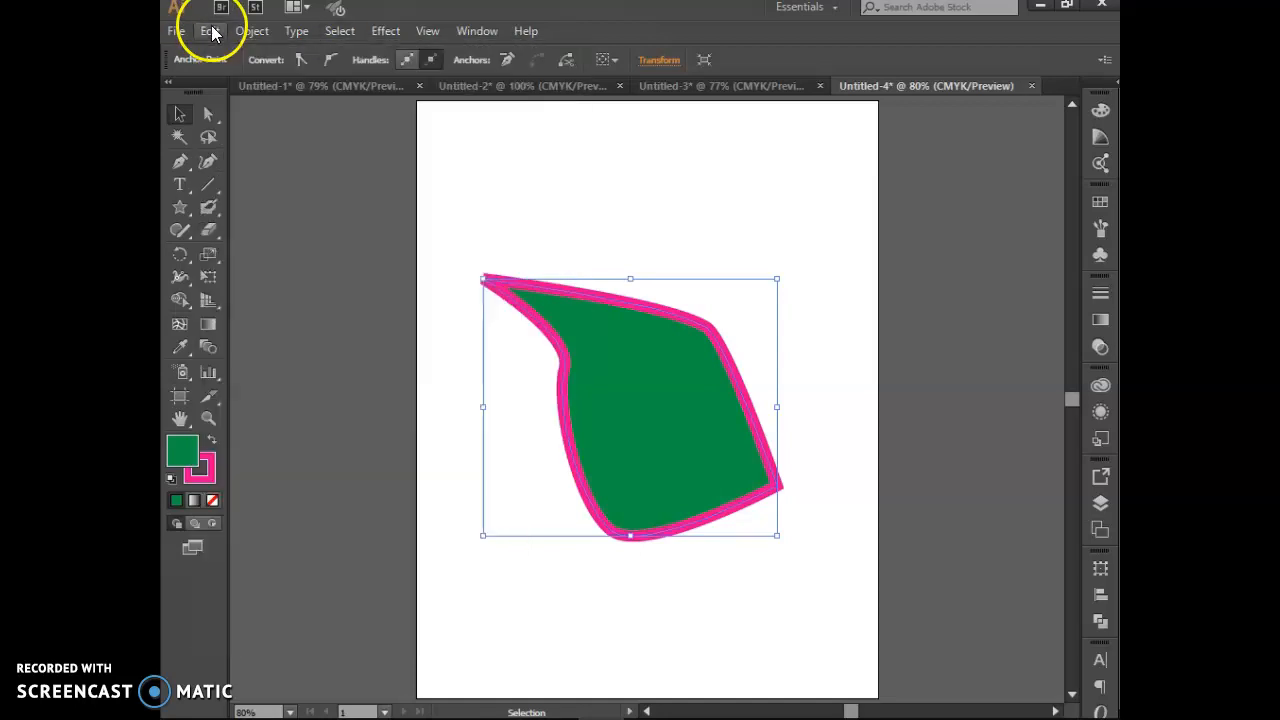
click(186, 209)
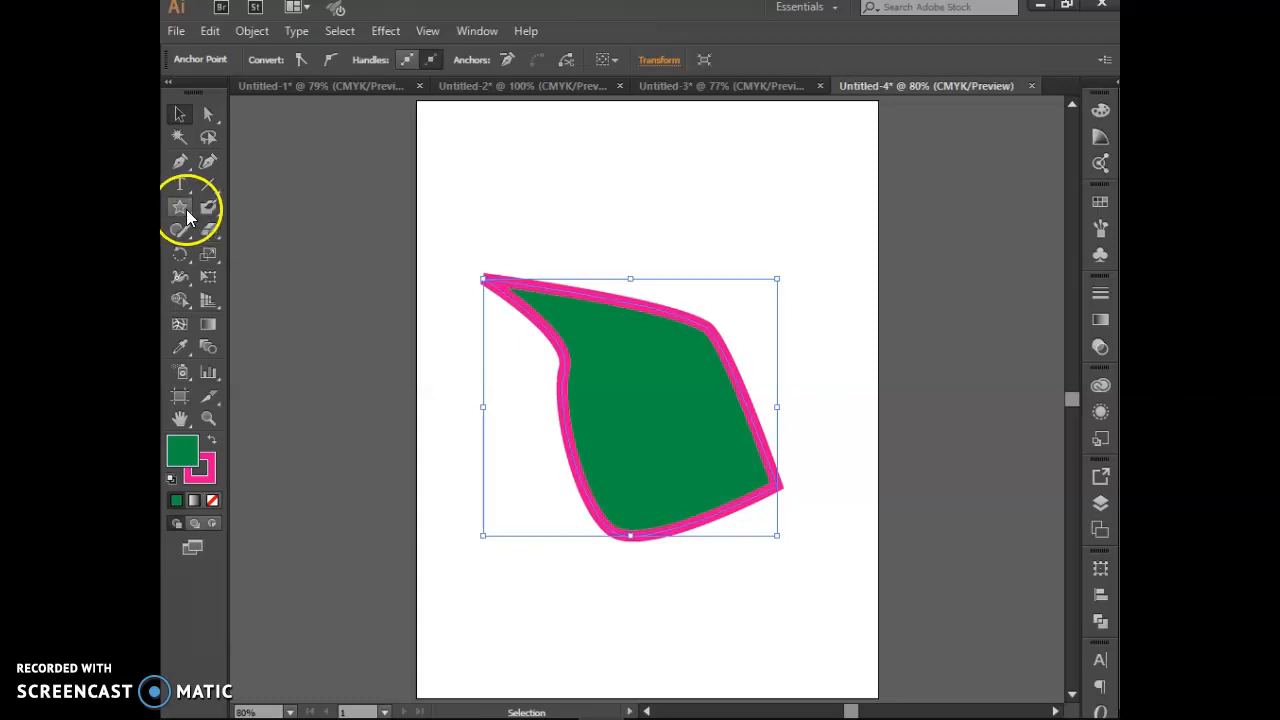
drag(187, 213, 264, 295)
click(210, 114)
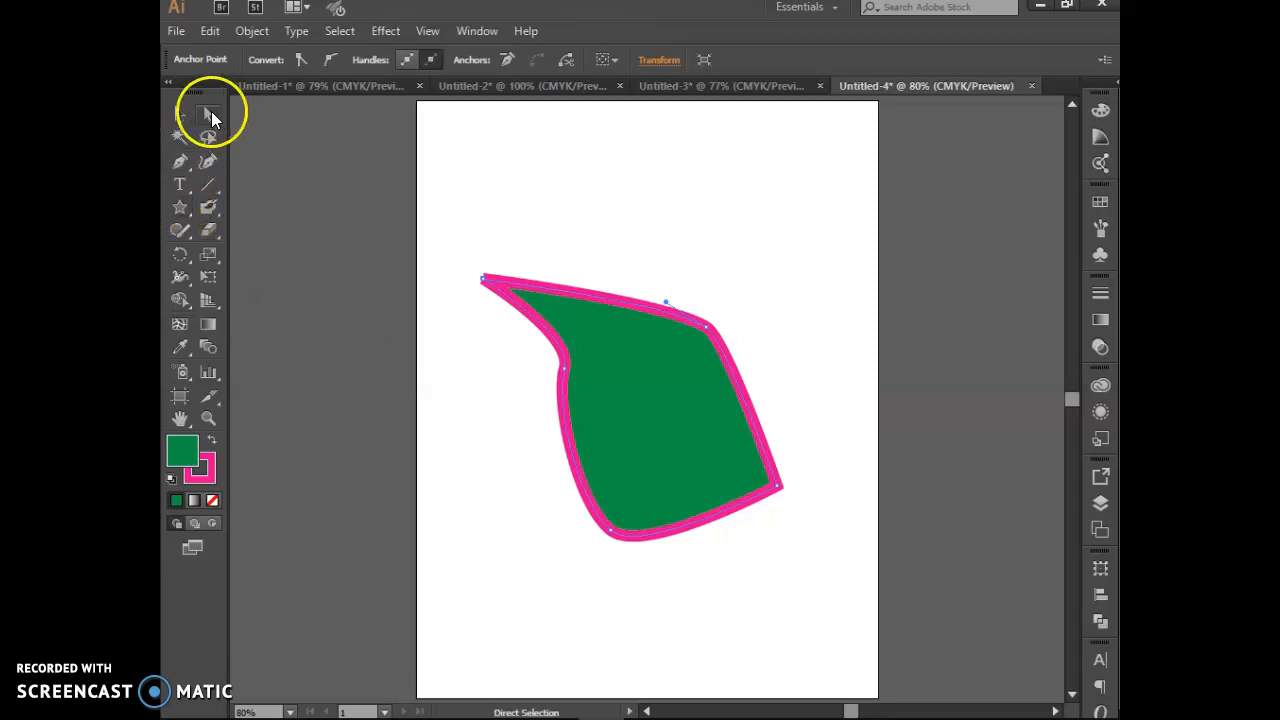
click(187, 164)
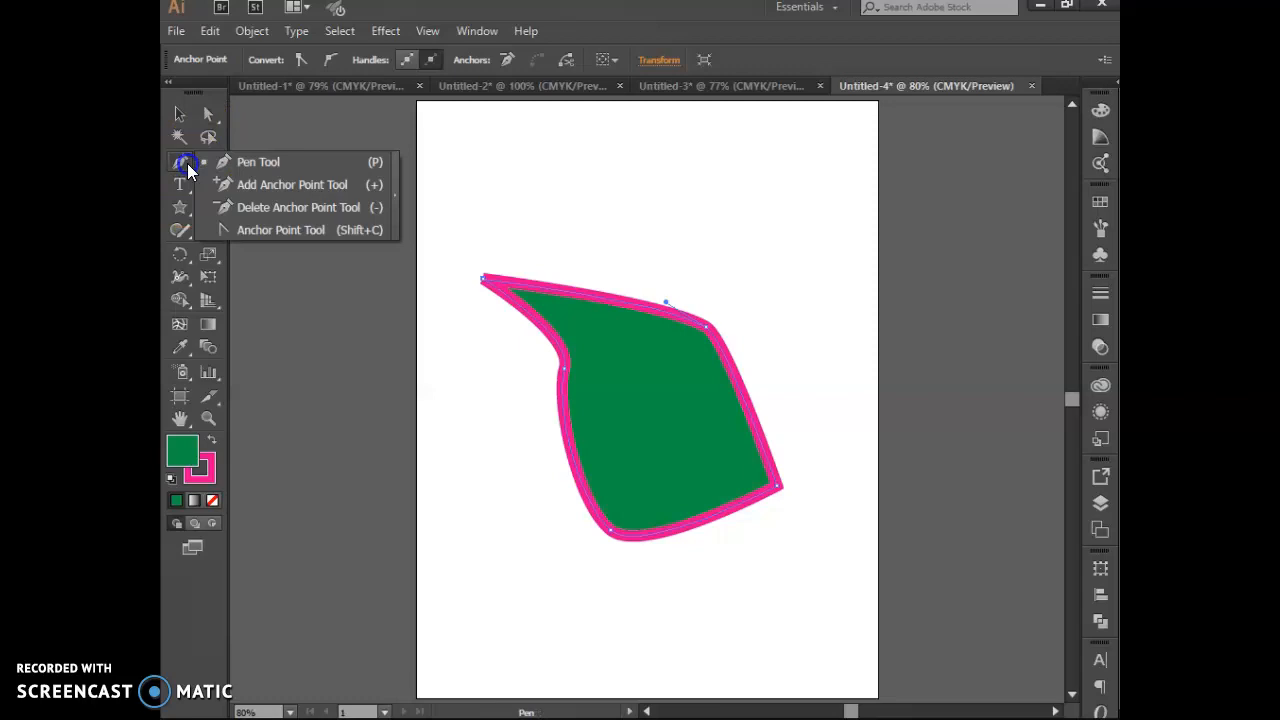
click(253, 207)
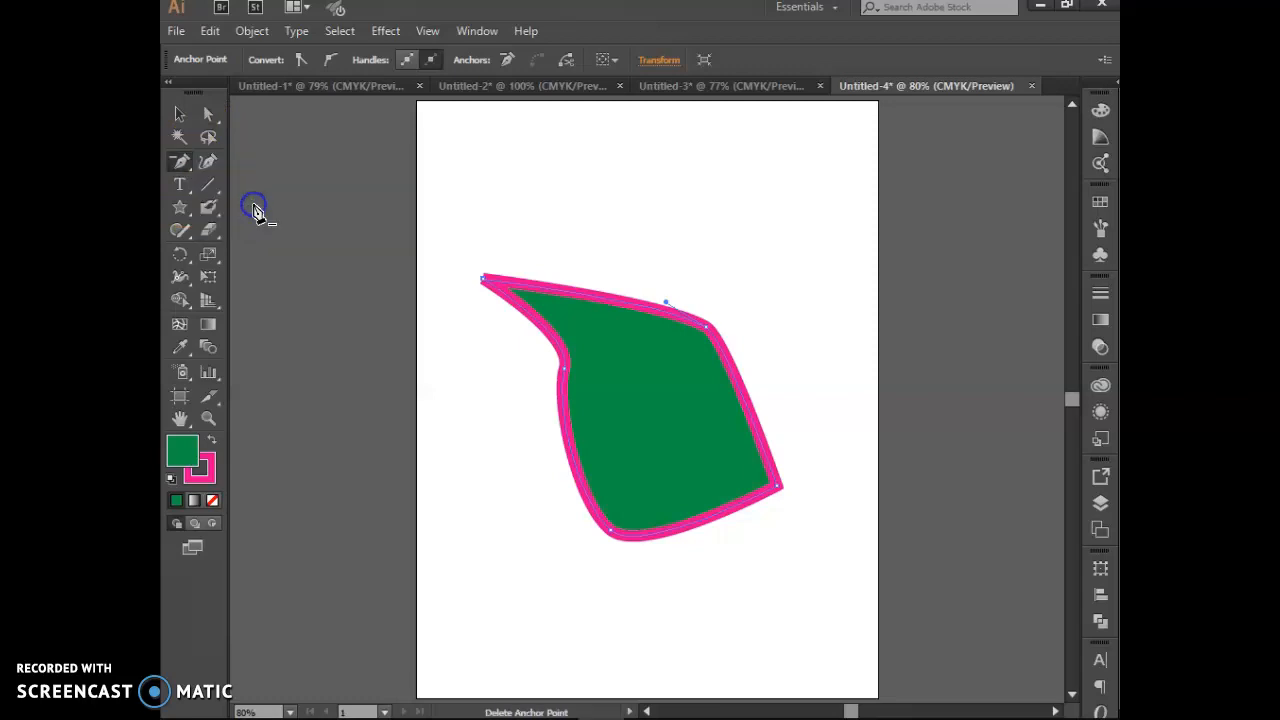
click(186, 165)
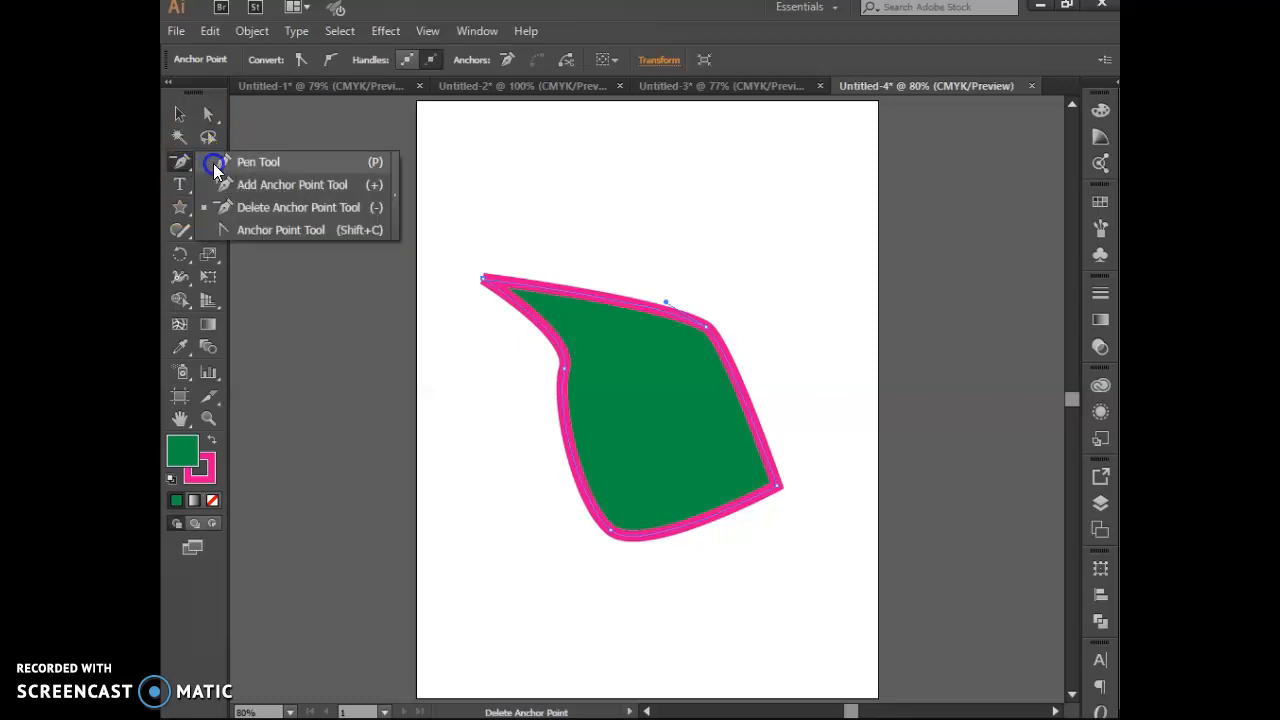
click(213, 163)
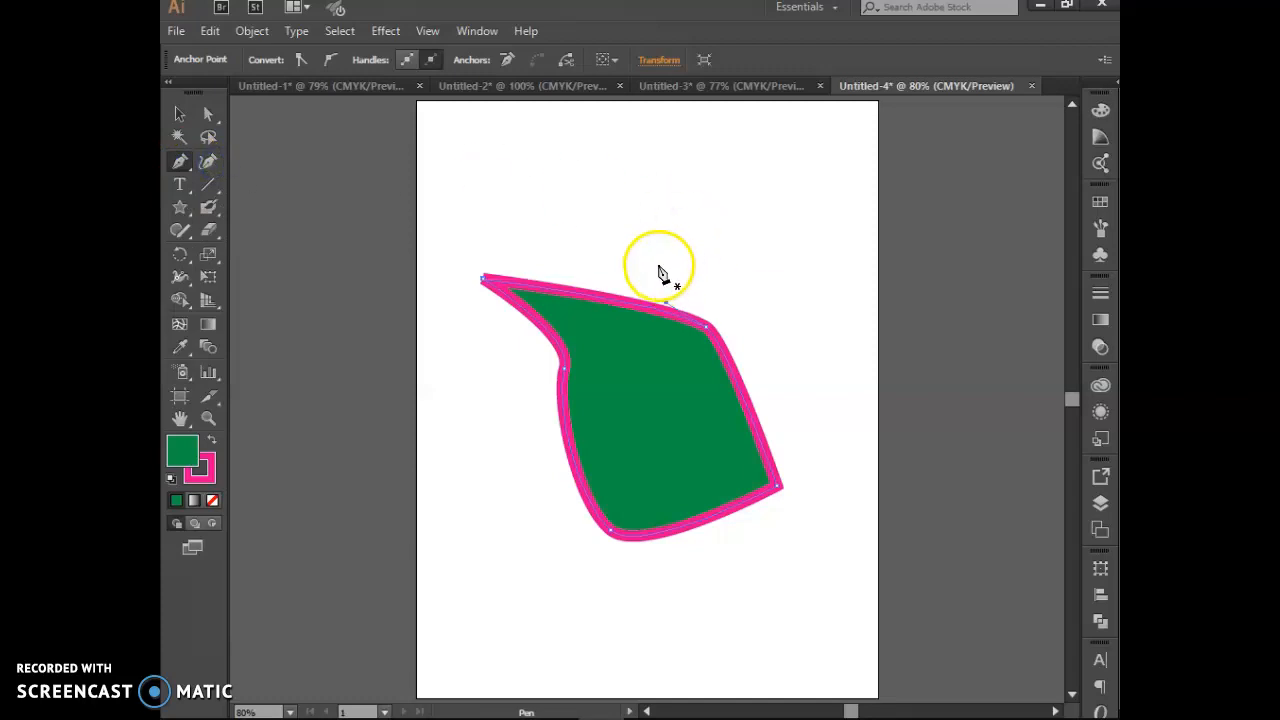
drag(651, 286, 648, 328)
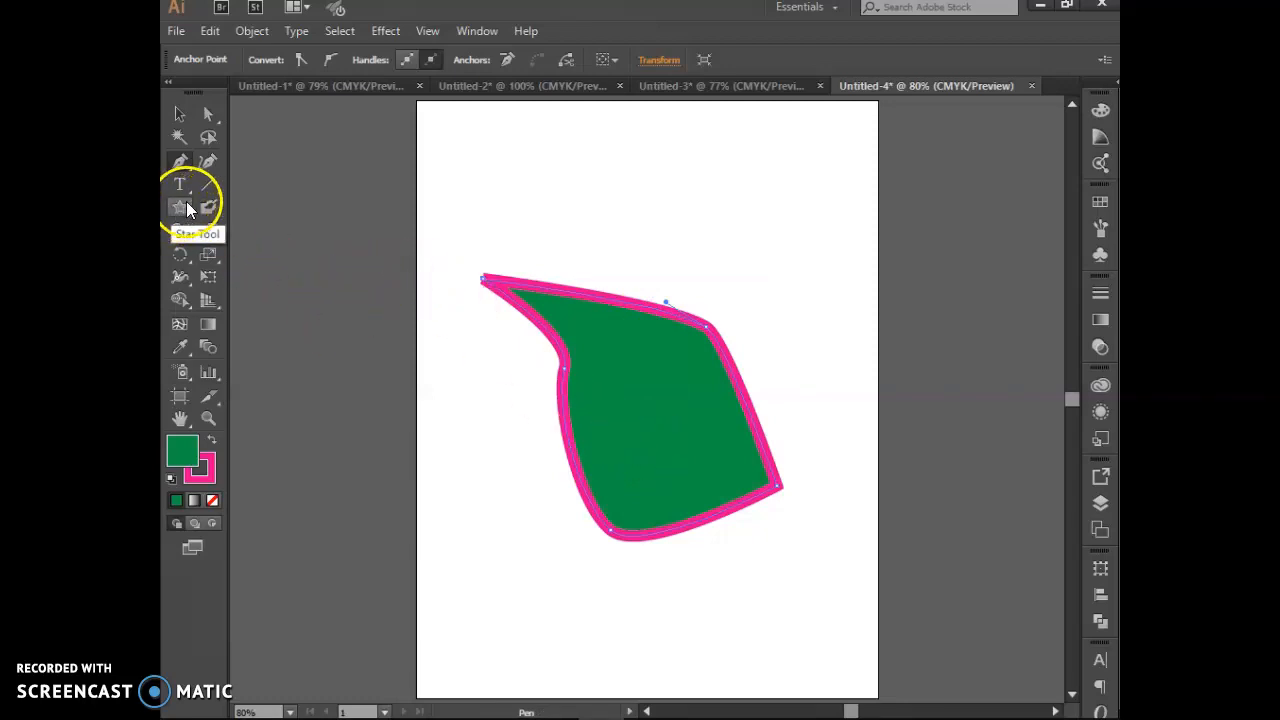
mouse_move(425, 712)
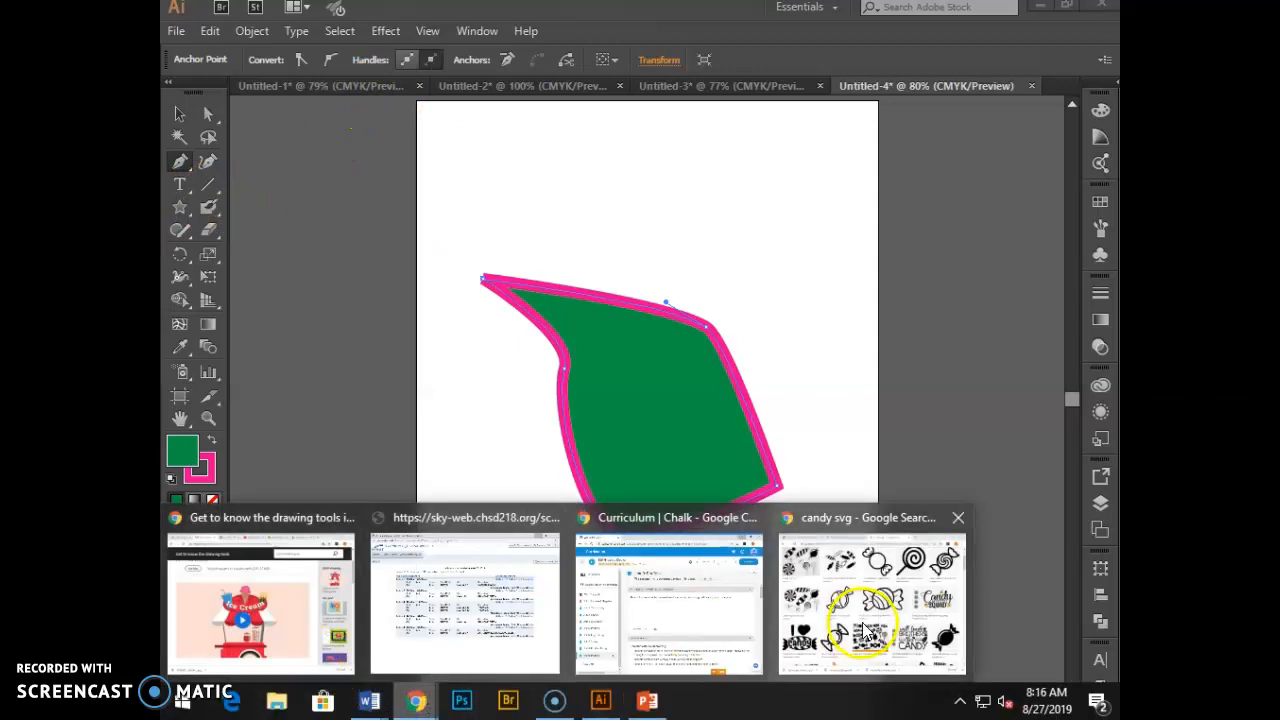
Step: Change the 'candy svg' image search to plain 'candy' and view the photo results
click(866, 636)
scroll(430, 290, up, 3)
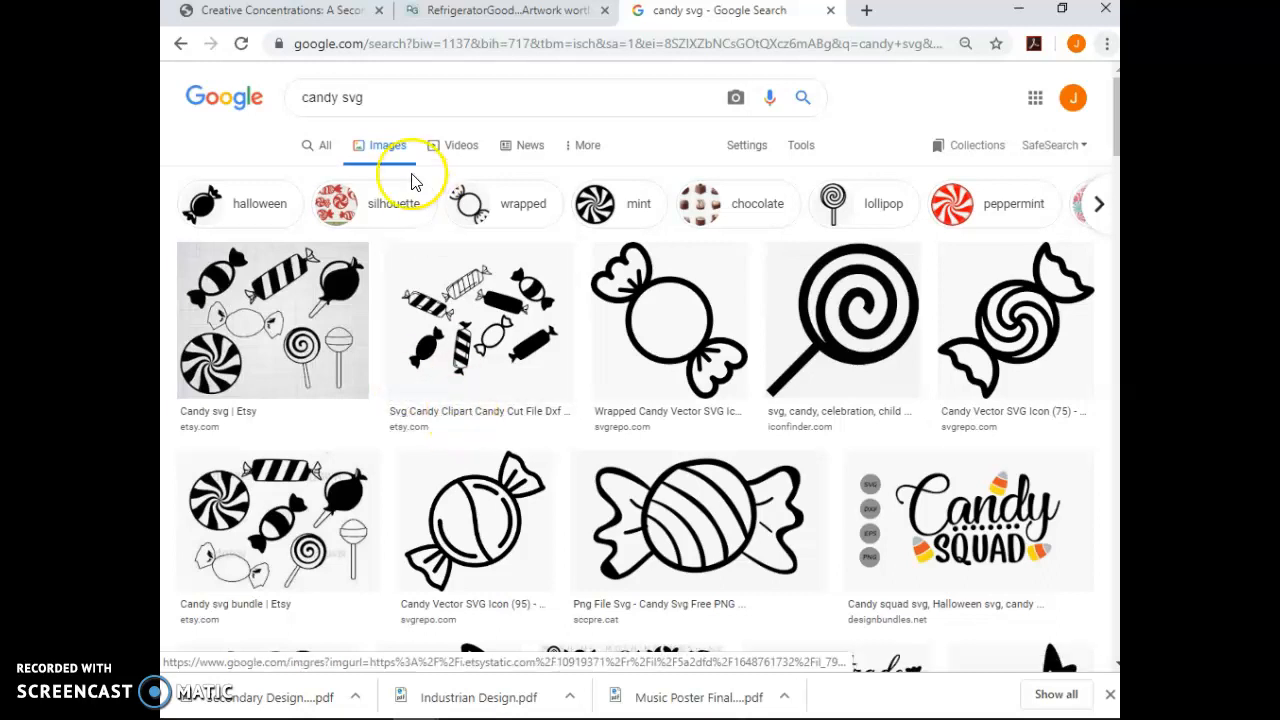
click(359, 107)
key(BackSpace)
key(BackSpace)
key(BackSpace)
key(BackSpace)
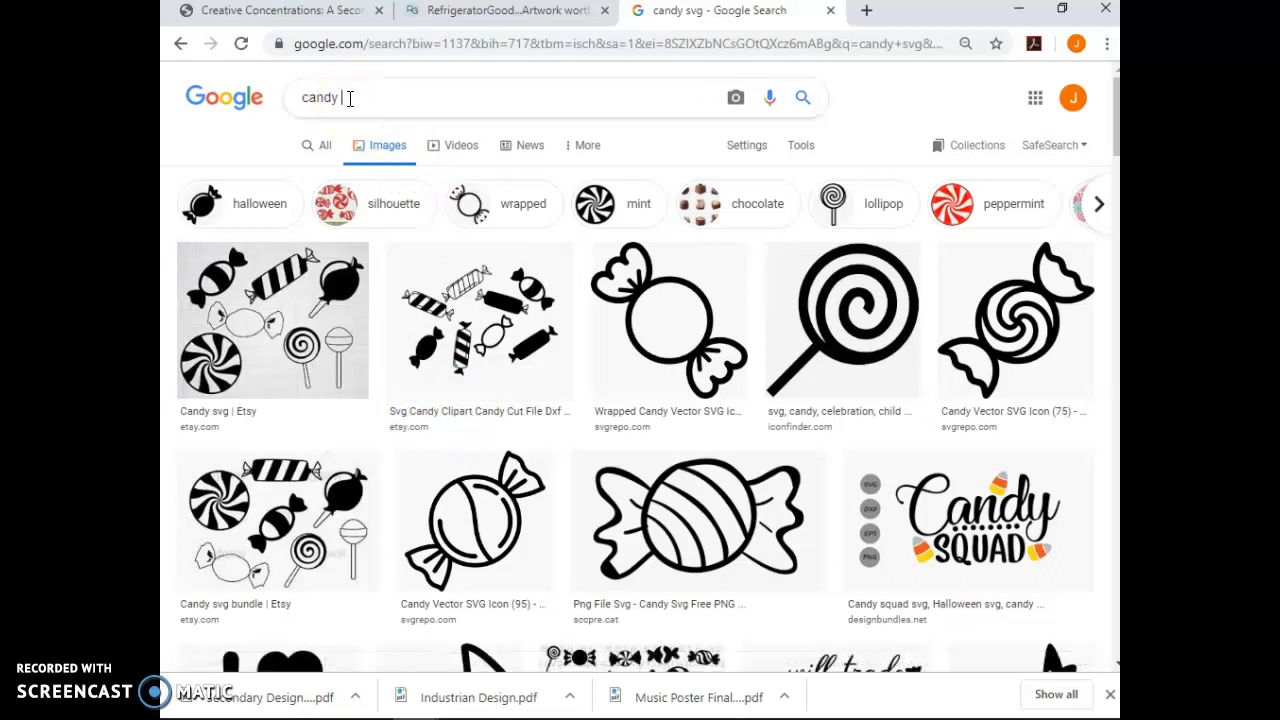
key(Return)
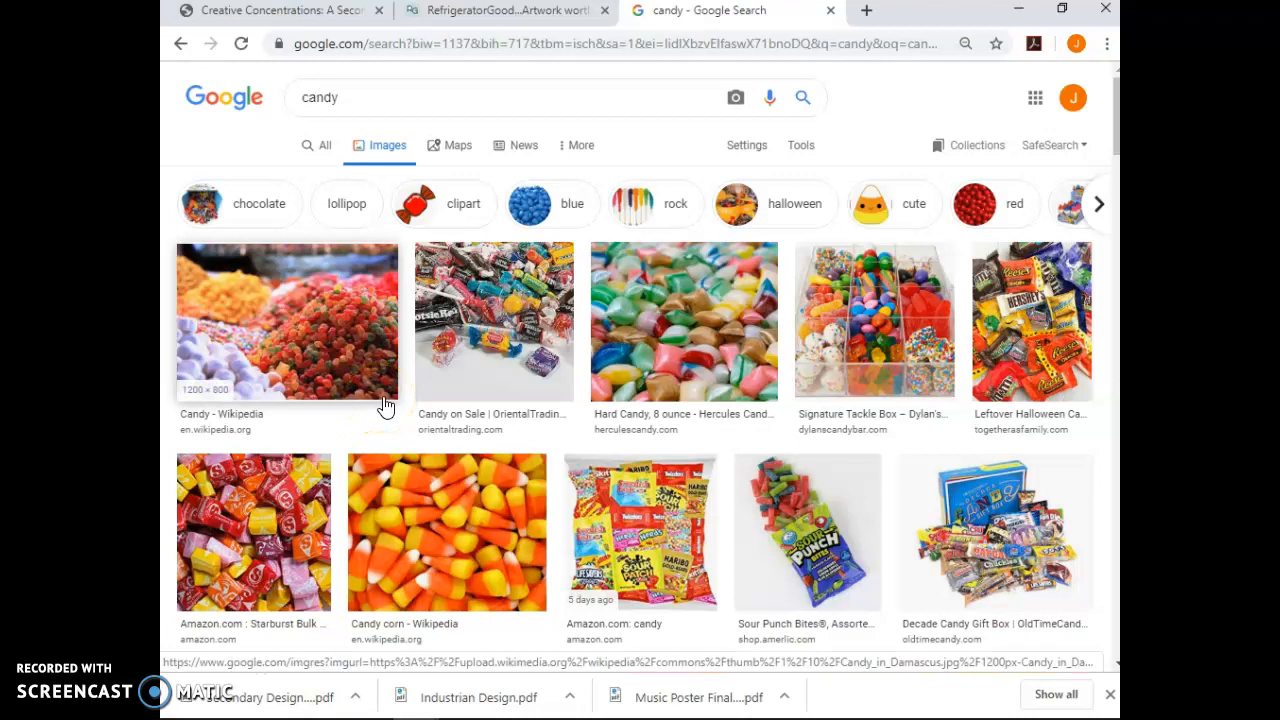
click(369, 97)
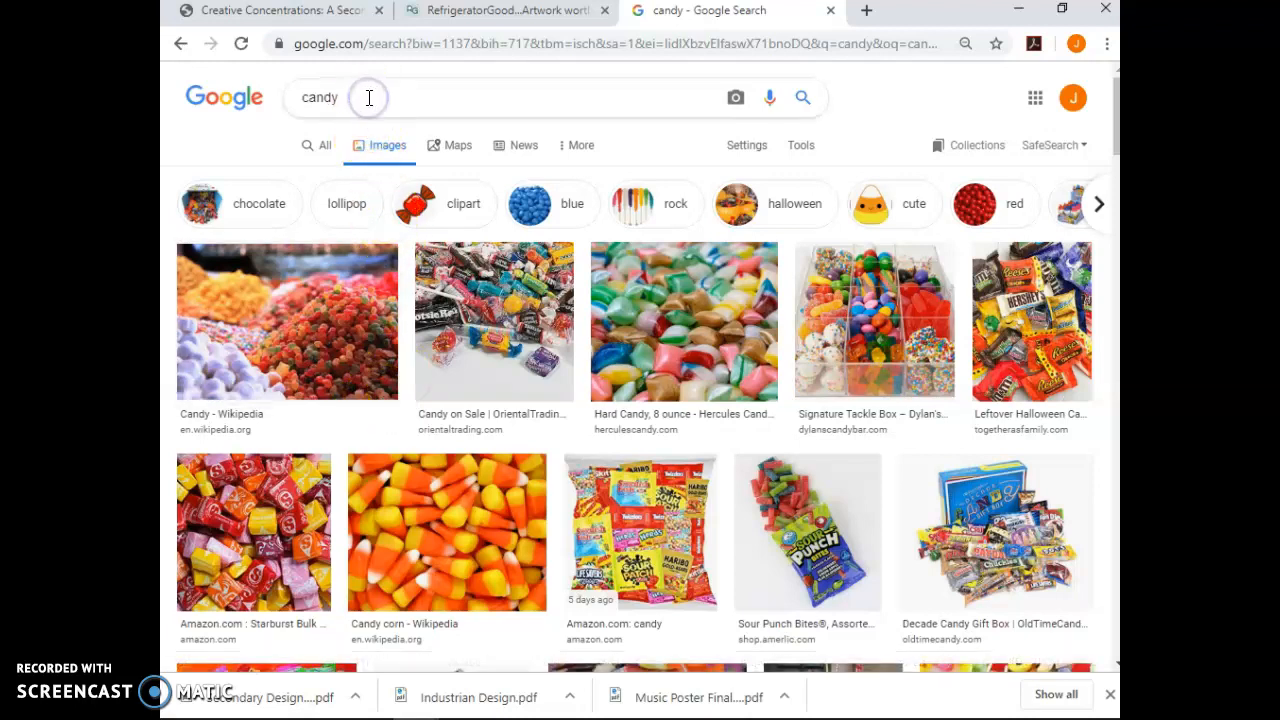
Step: Search Google Images for 'reeses svg' and browse the Reese's logo results
double_click(369, 97)
text(reeses)
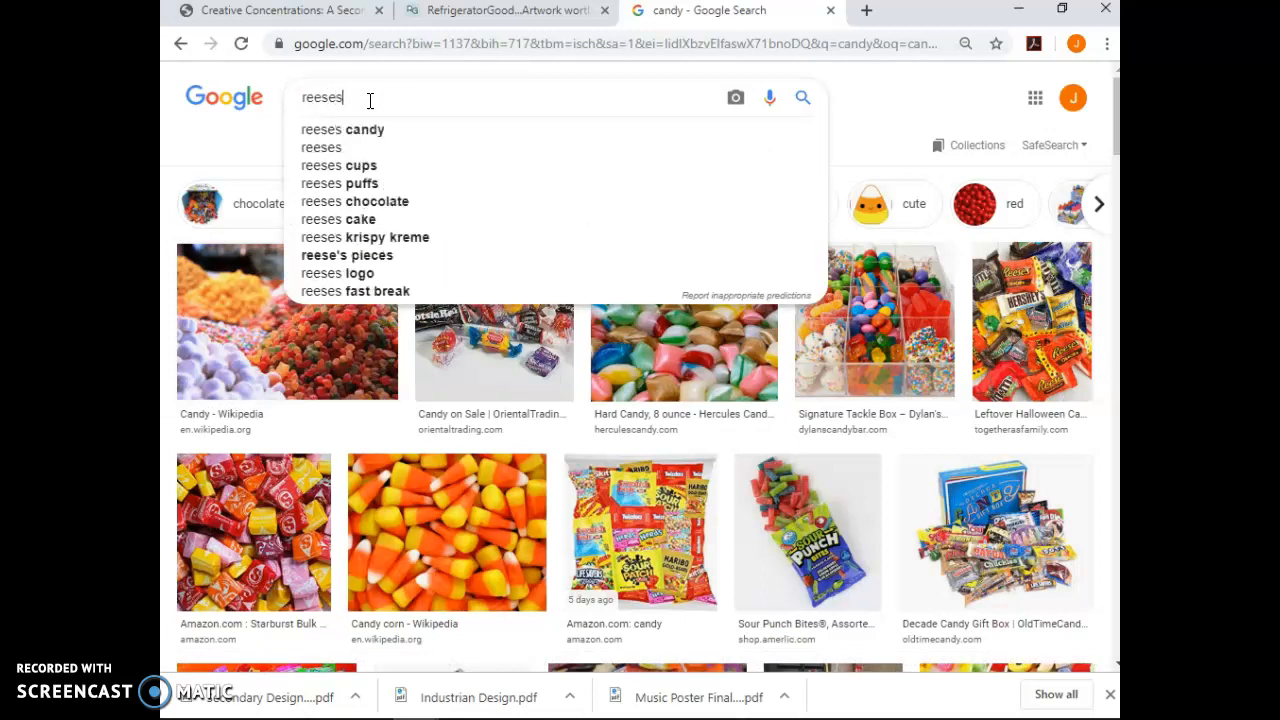
text( svg)
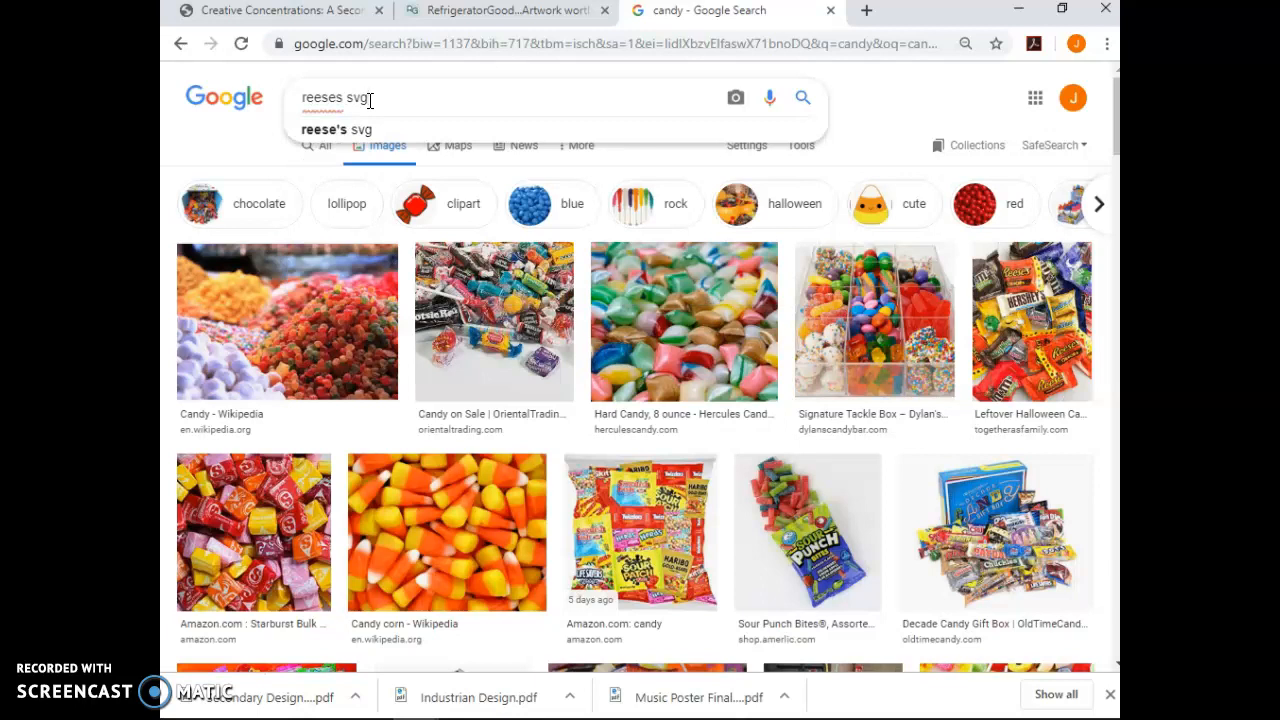
key(Return)
click(393, 155)
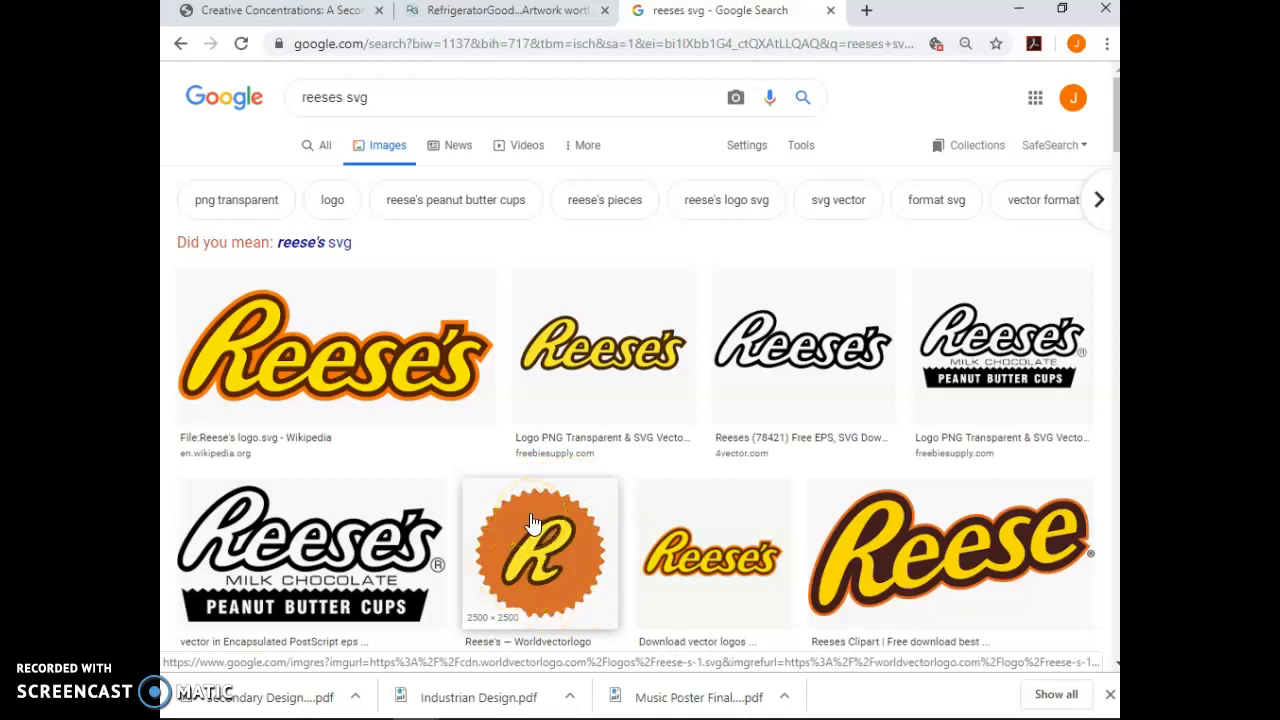
scroll(534, 526, down, 3)
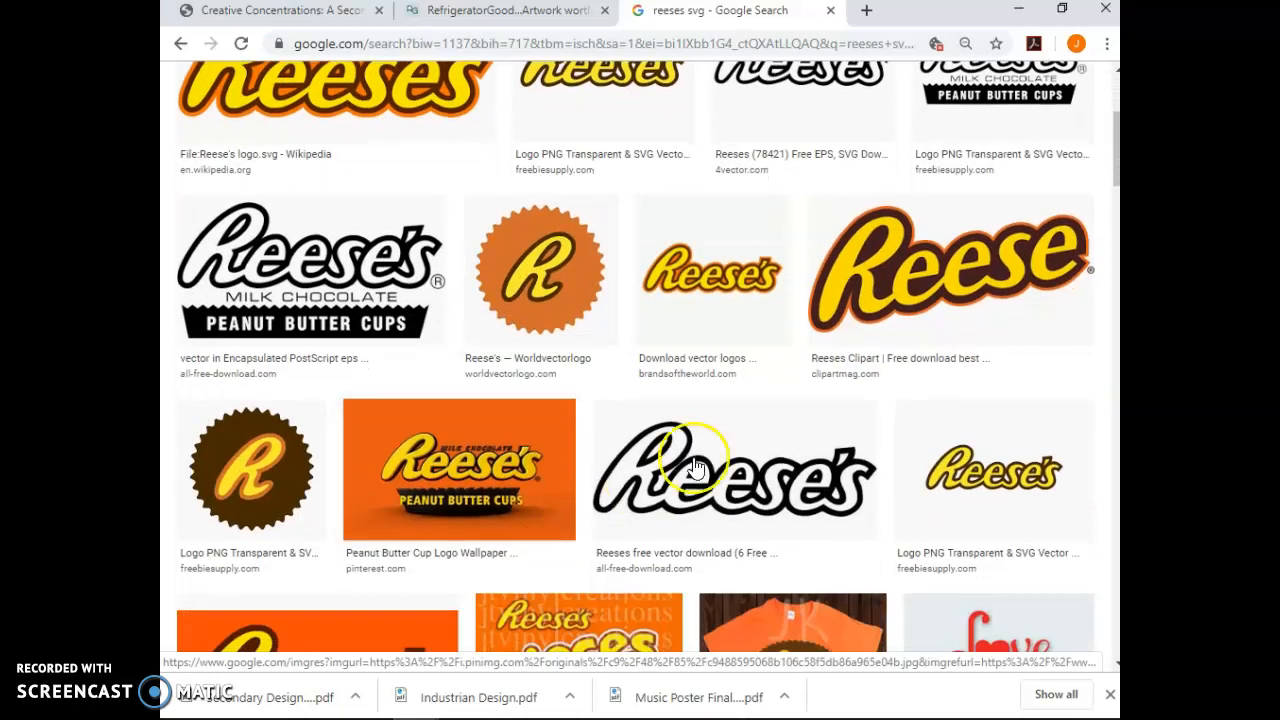
click(880, 282)
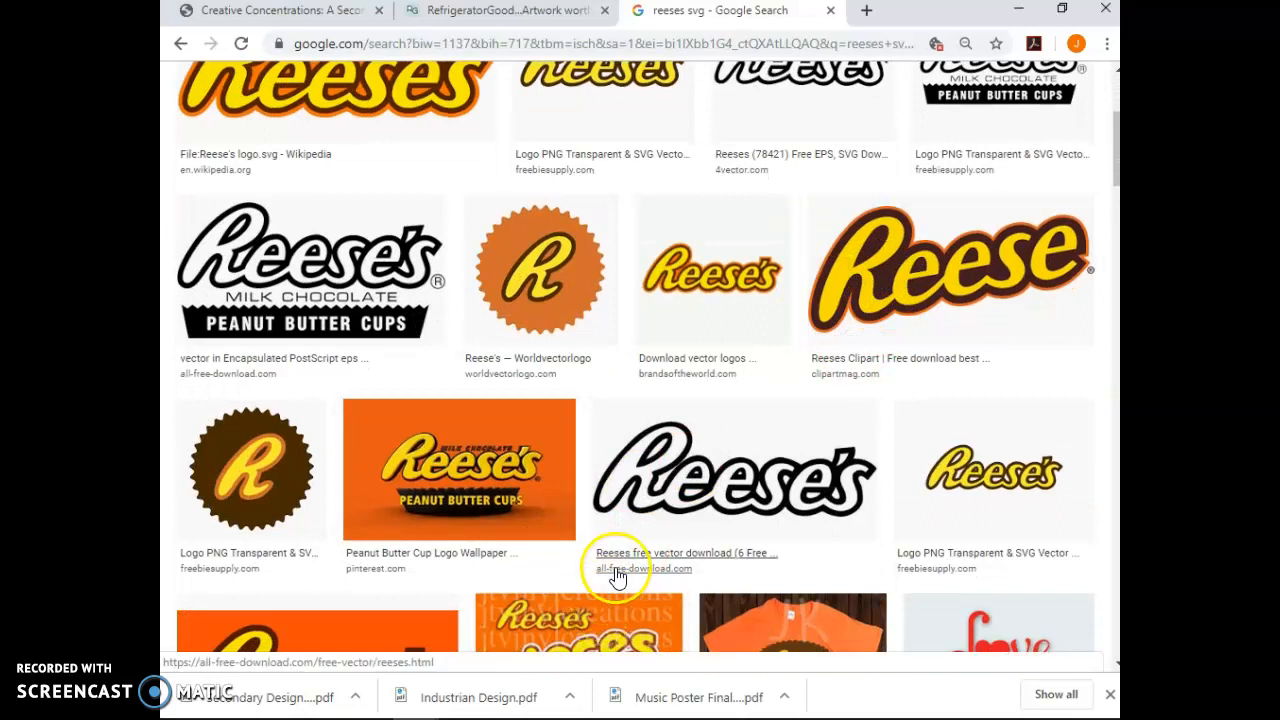
scroll(616, 574, down, 2)
scroll(619, 577, down, 2)
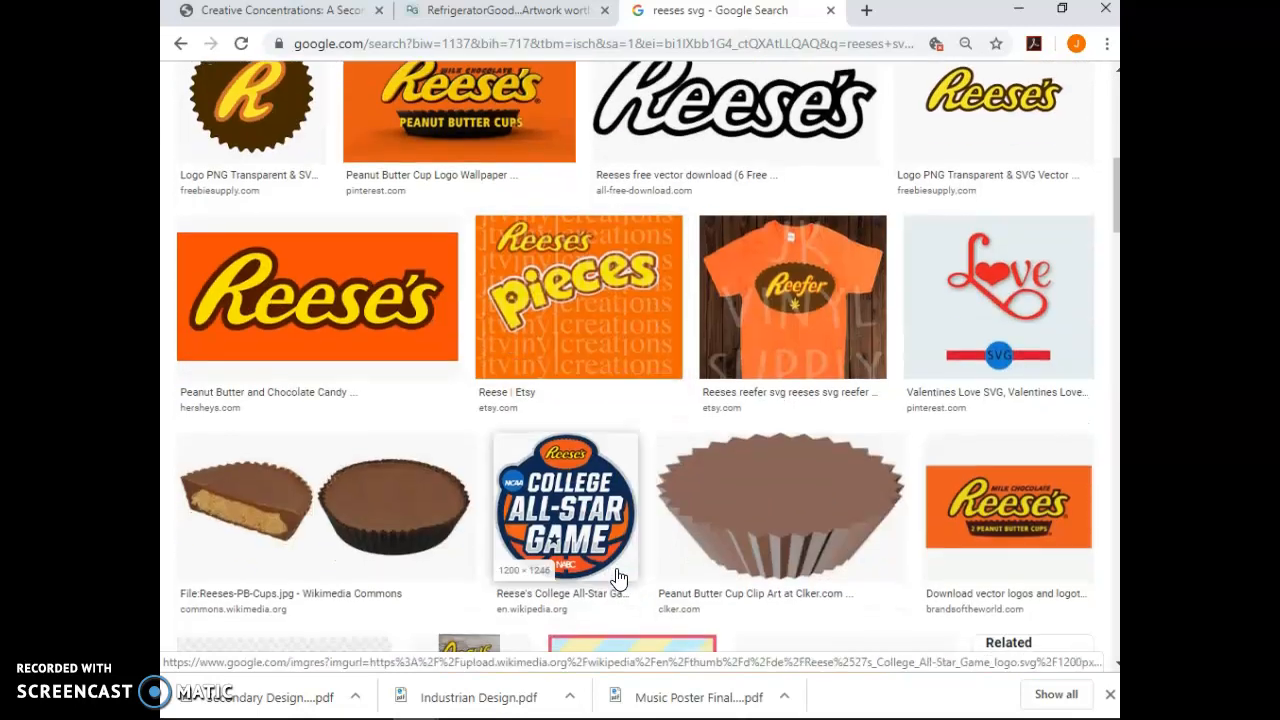
scroll(610, 550, up, 10)
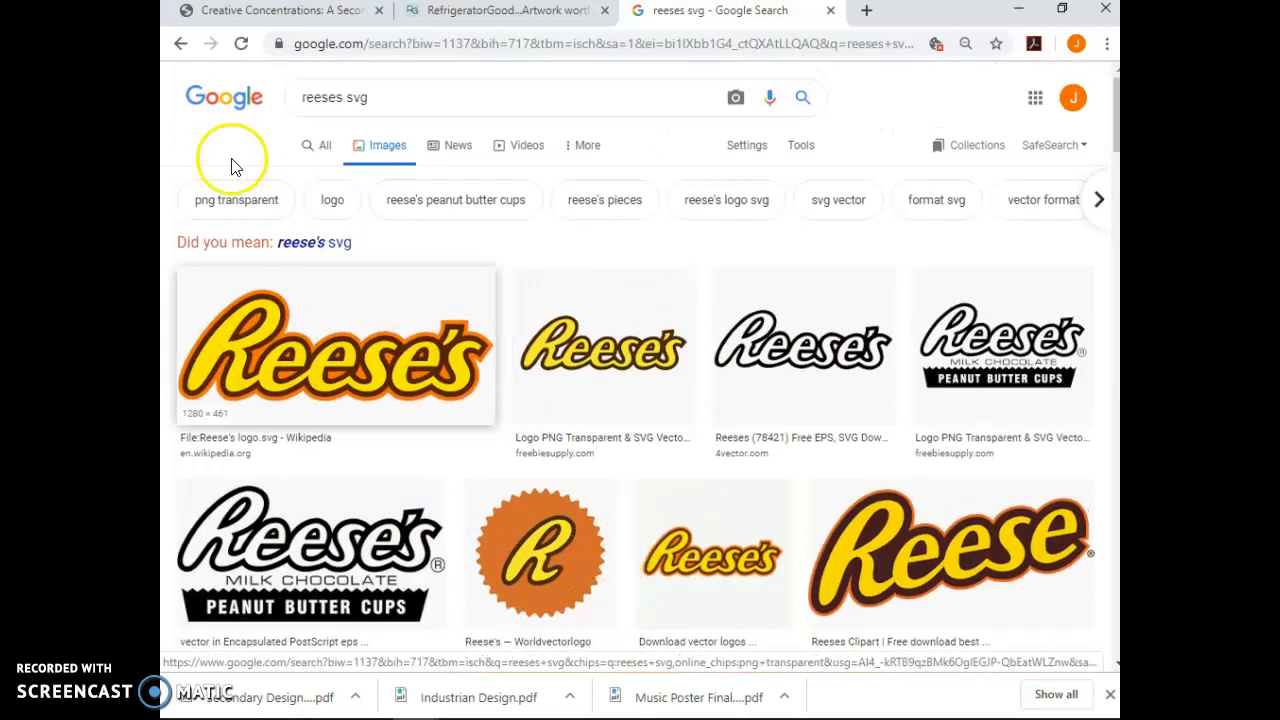
Step: Return to the candy svg results and preview the wrapped-candy clipart image
click(173, 44)
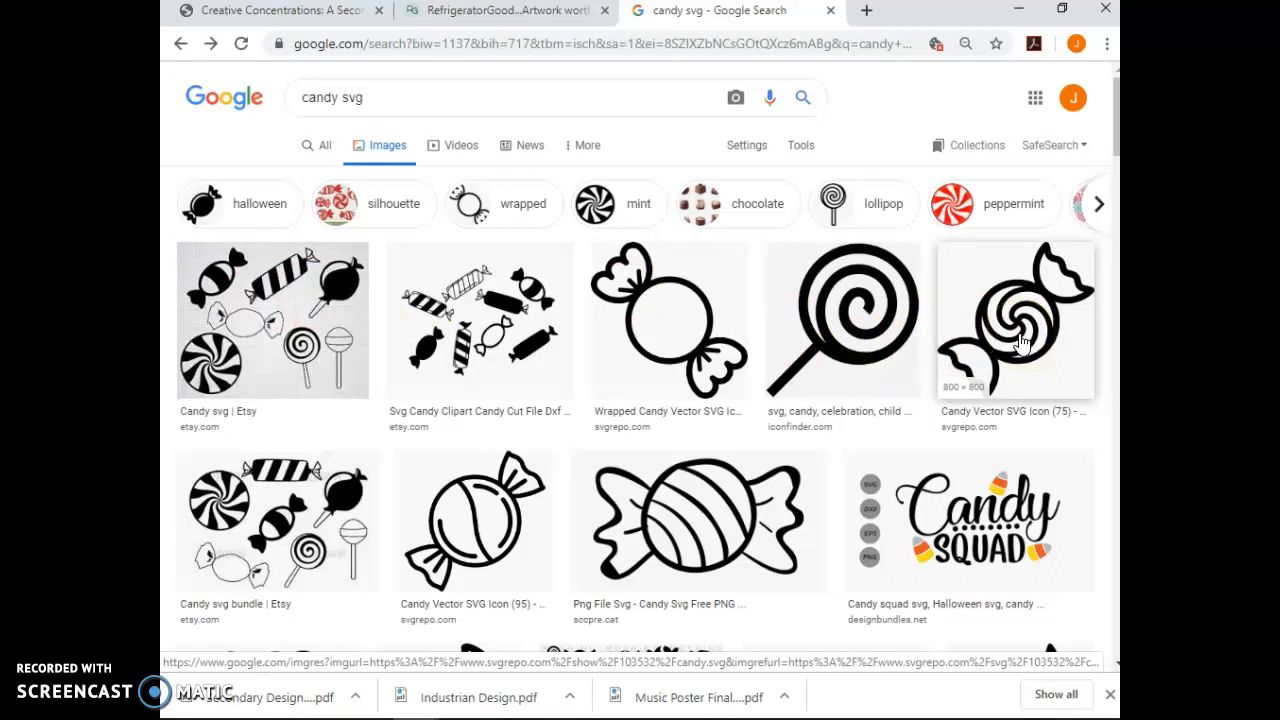
click(490, 370)
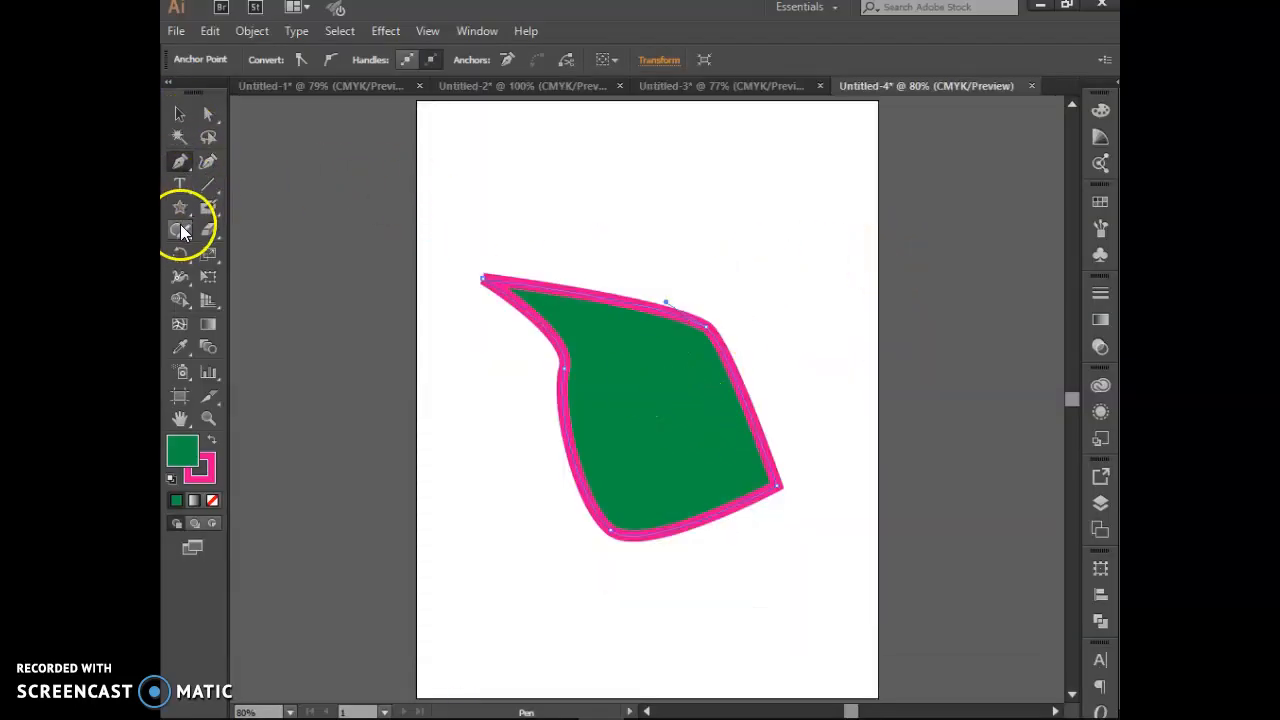
Step: Draw a small rounded rectangle above the green shape, undoing an accidental ellipse
mouse_move(181, 211)
mouse_down()
mouse_move(247, 225)
mouse_move(255, 250)
mouse_up()
drag(617, 160, 631, 196)
key(ctrl+z)
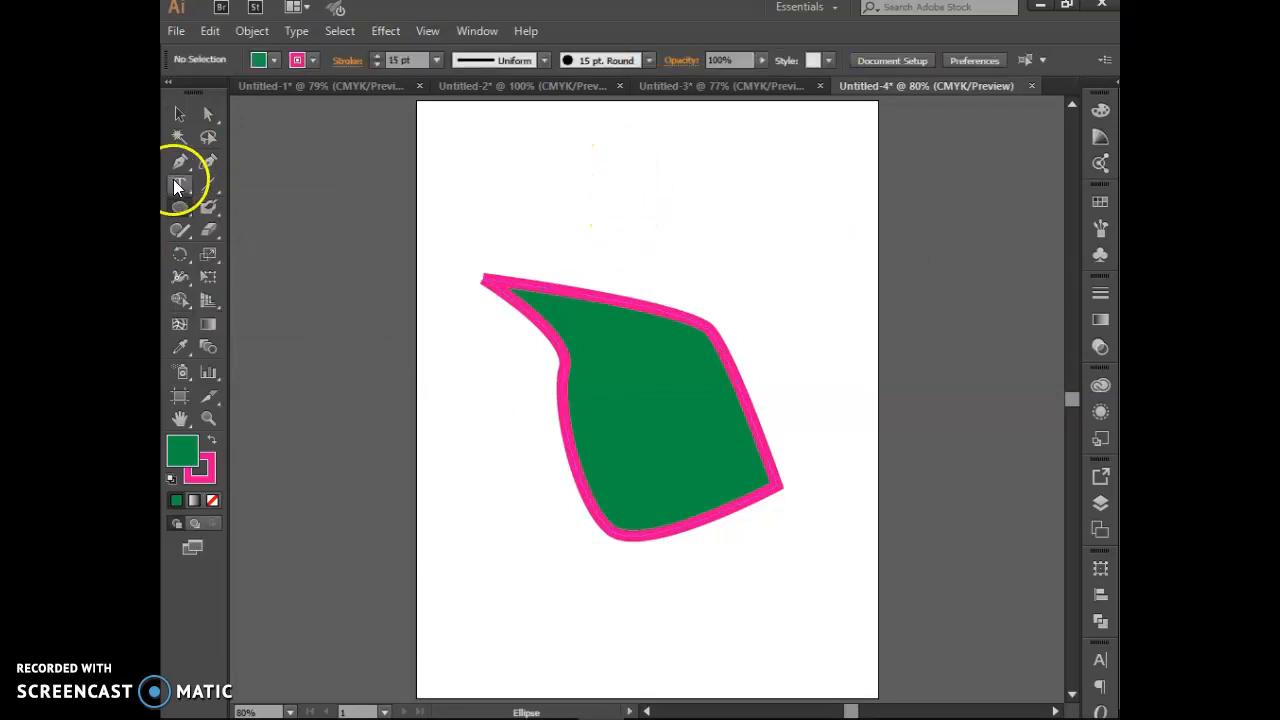
drag(175, 219, 243, 234)
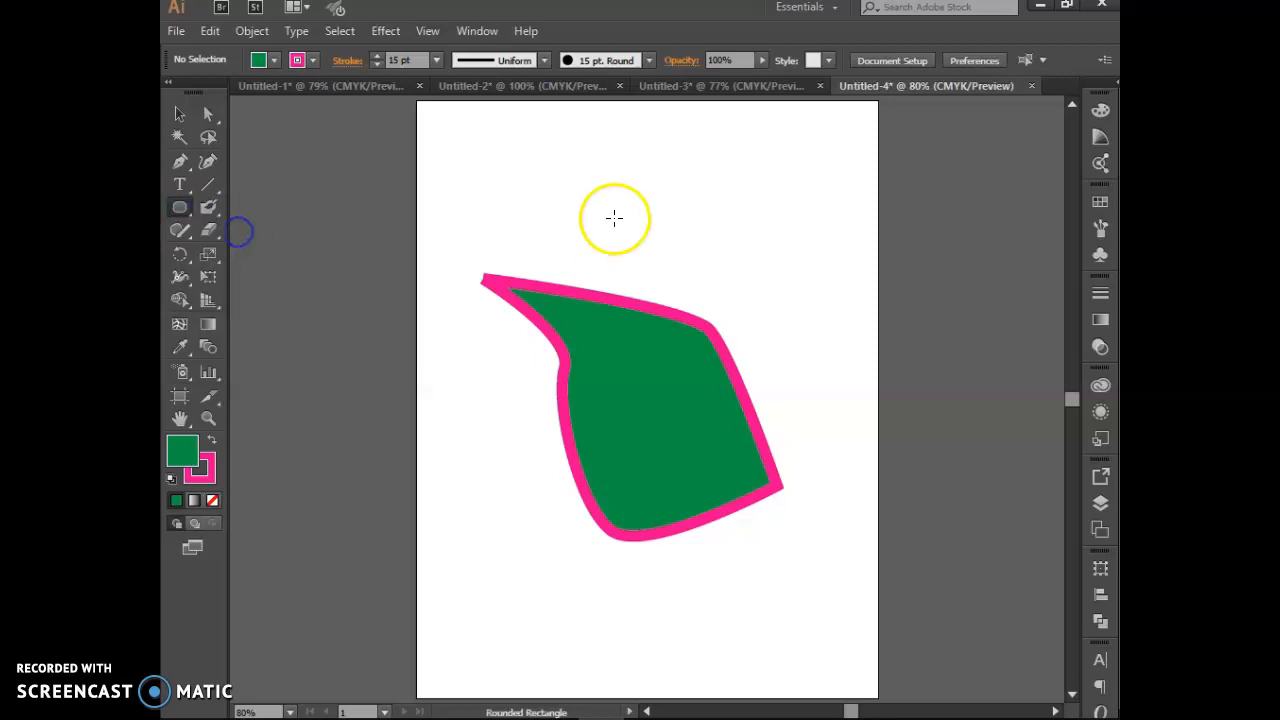
drag(605, 170, 720, 209)
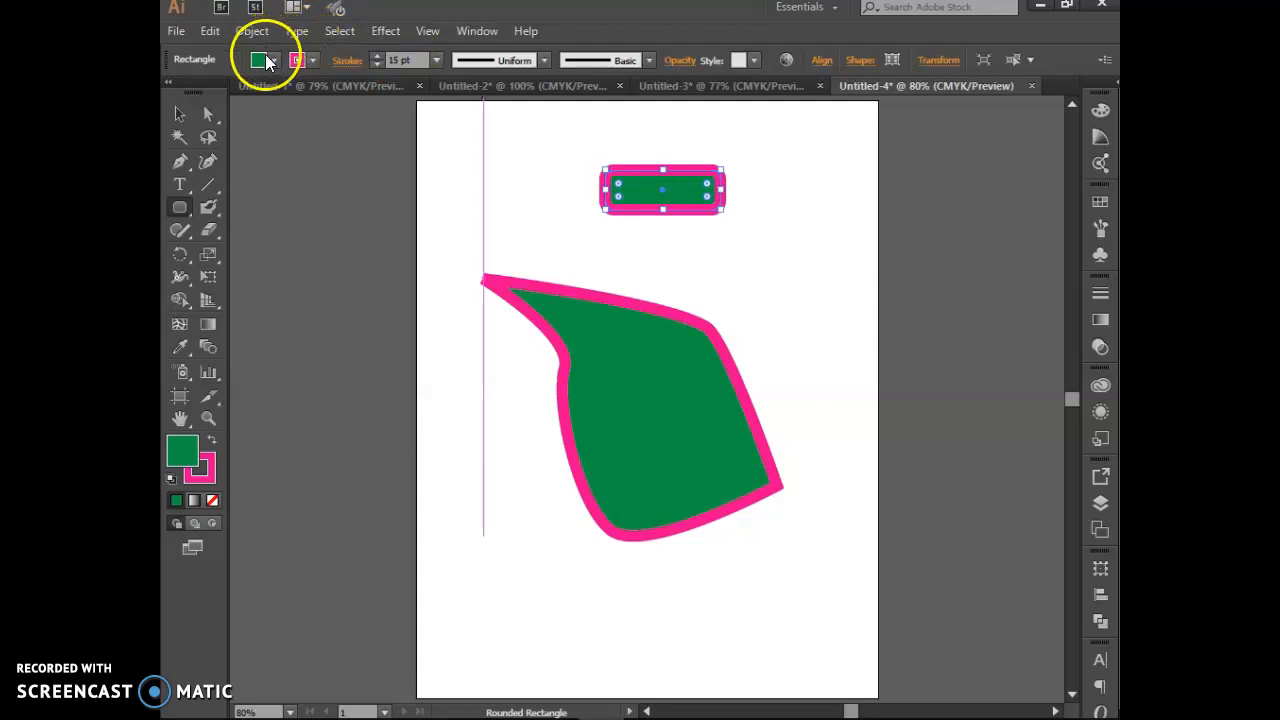
Step: Set the rounded rectangle's fill and stroke to black
click(268, 59)
click(212, 91)
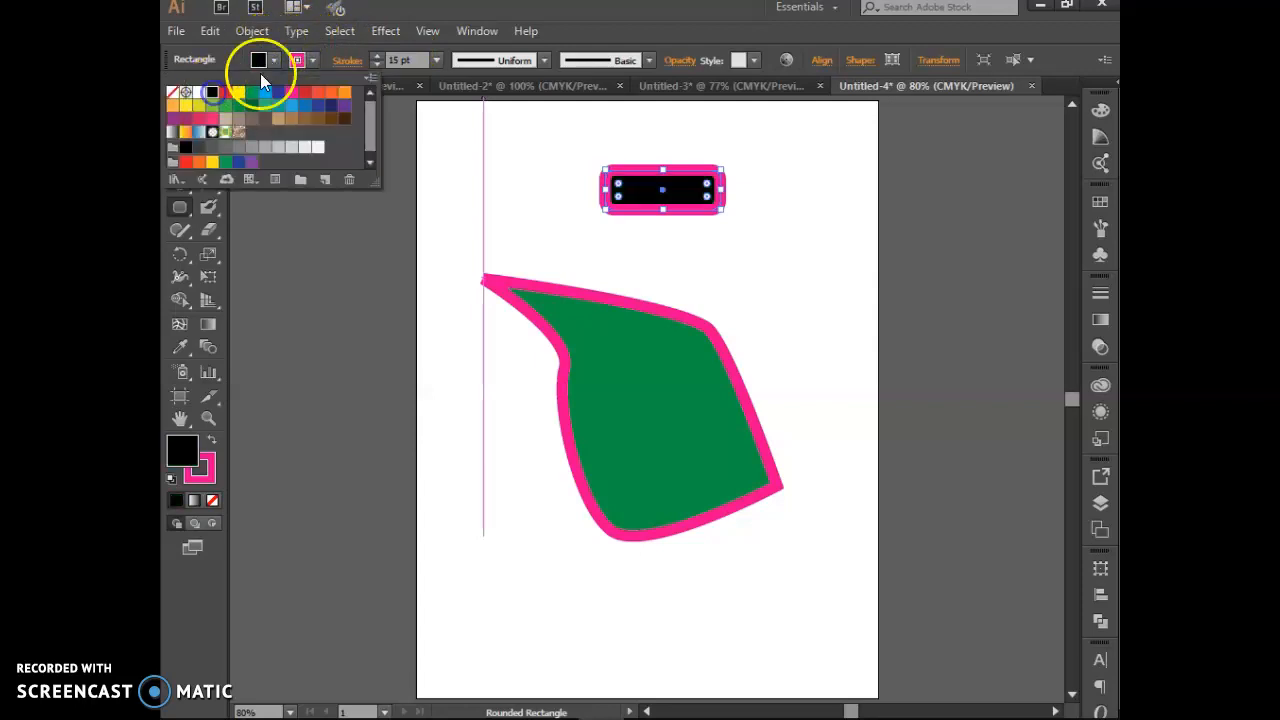
click(312, 62)
click(312, 62)
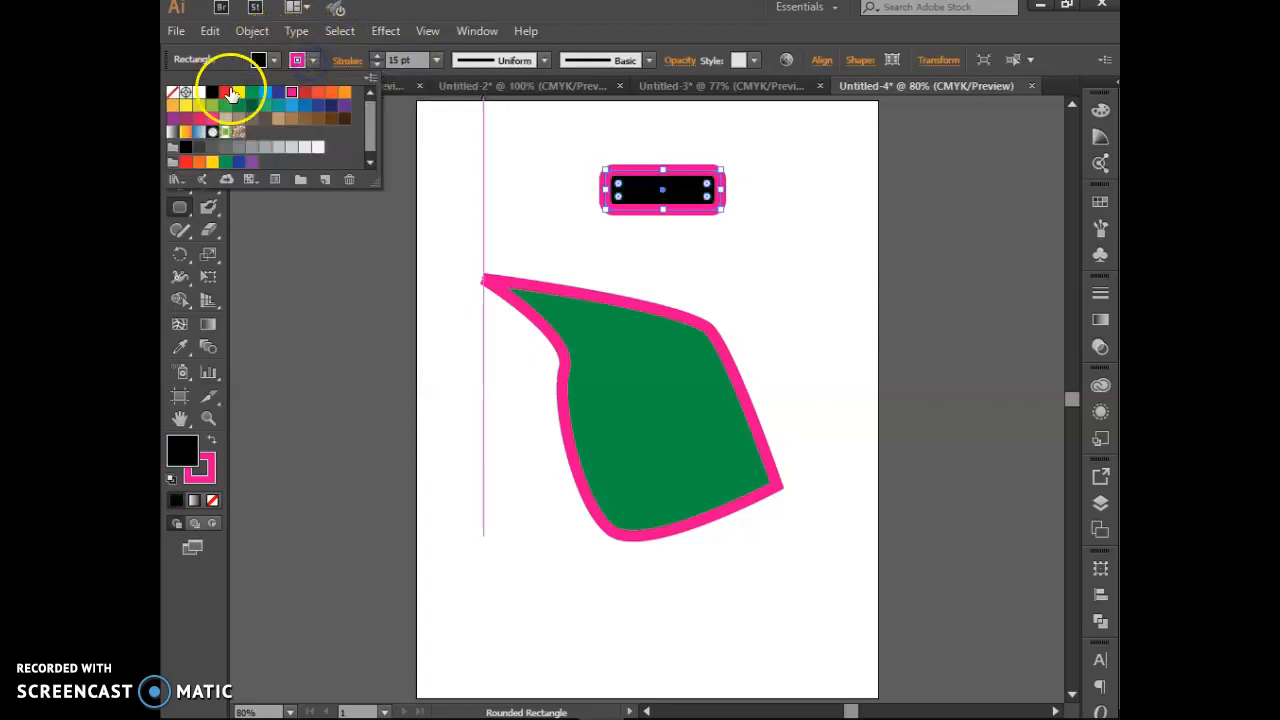
click(210, 93)
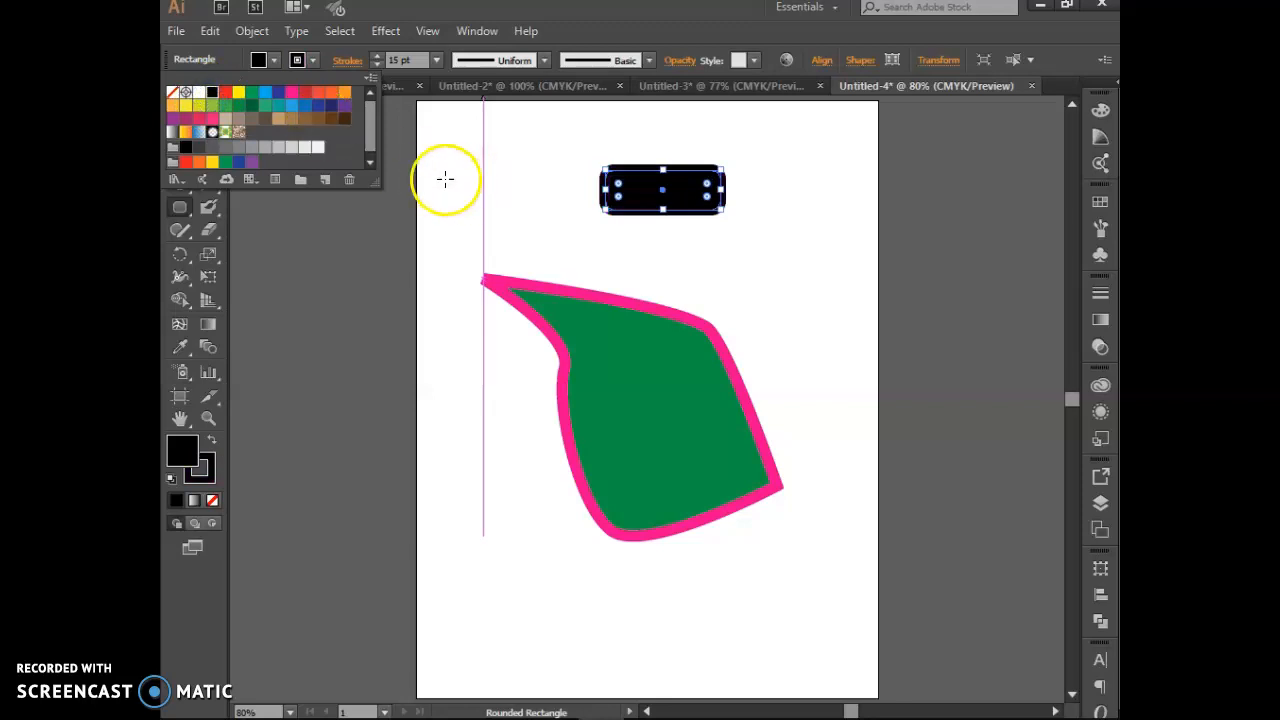
click(388, 13)
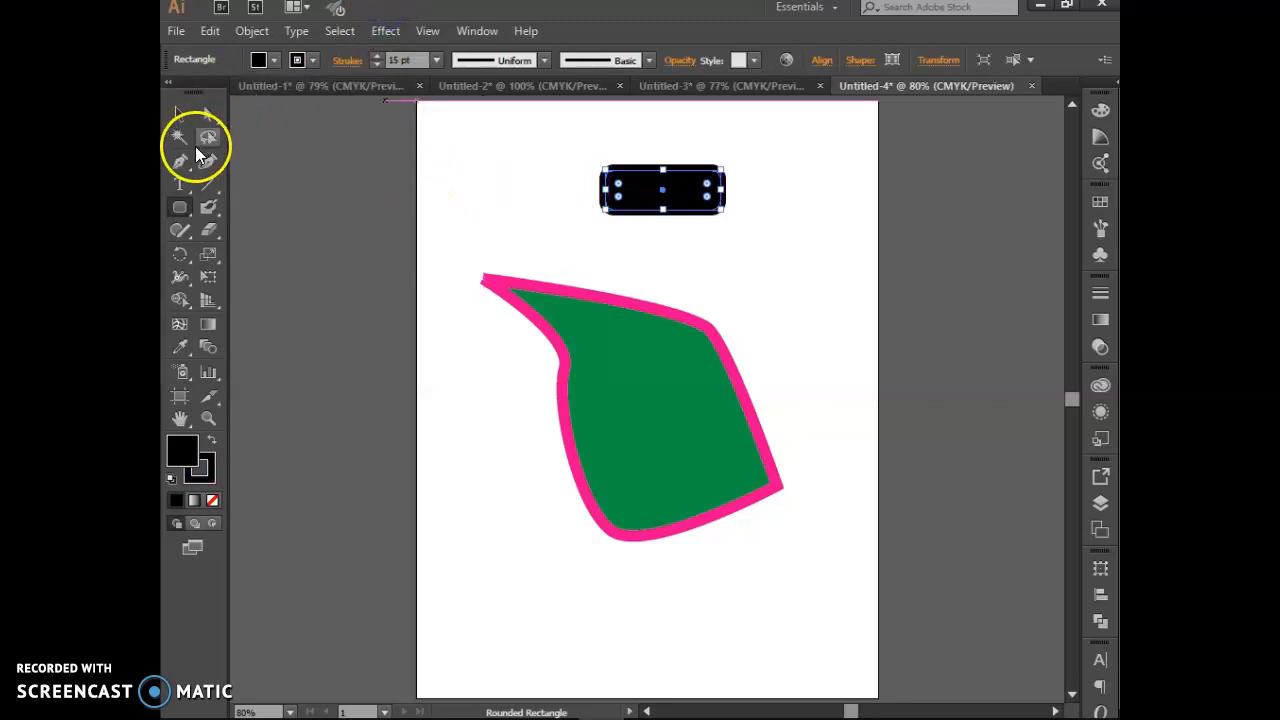
Step: Blob-brush a black fan-shaped twist onto the rectangle's left end, then select it
click(205, 211)
key(ctrl+plus)
key(ctrl+plus)
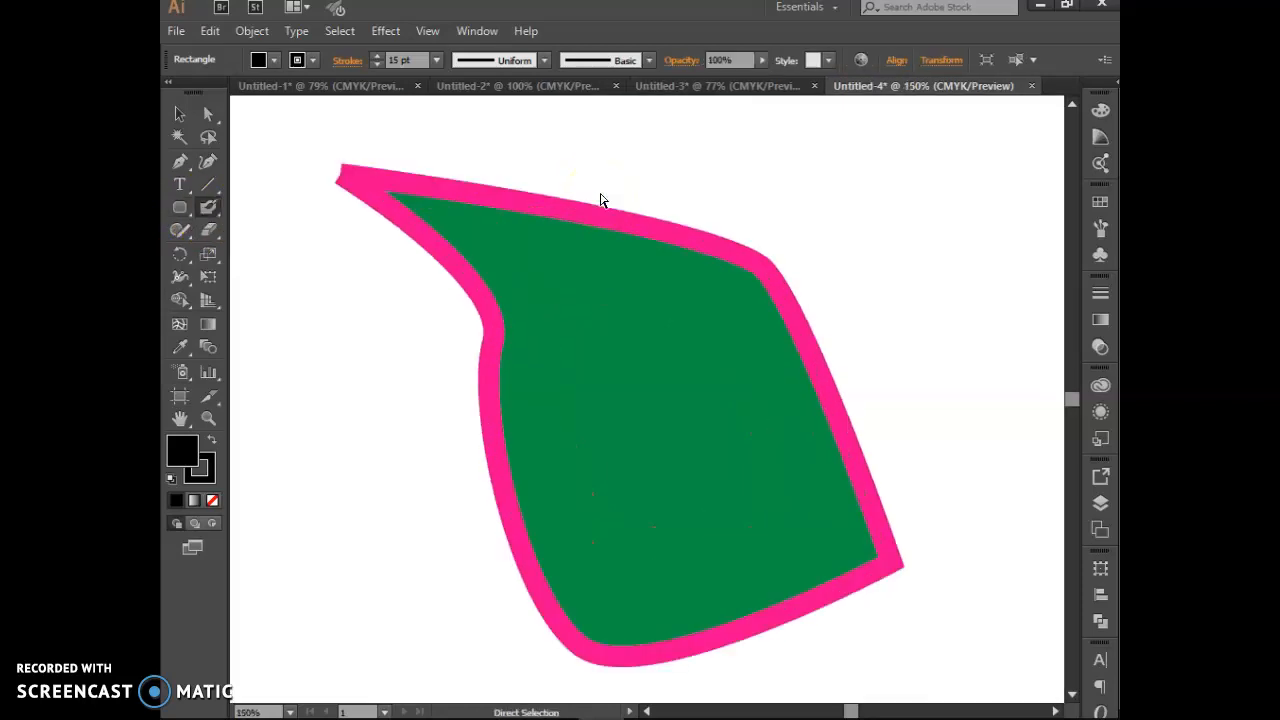
key(ctrl+plus)
scroll(623, 303, up, 6)
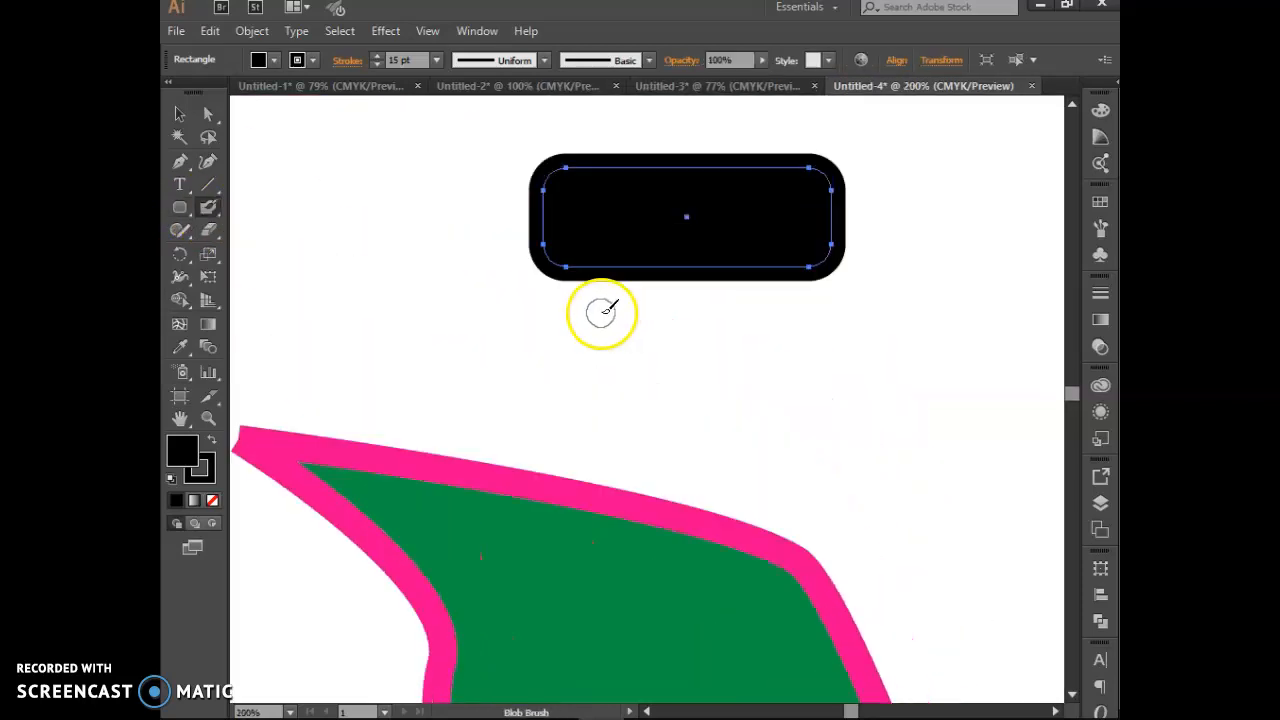
scroll(601, 312, up, 2)
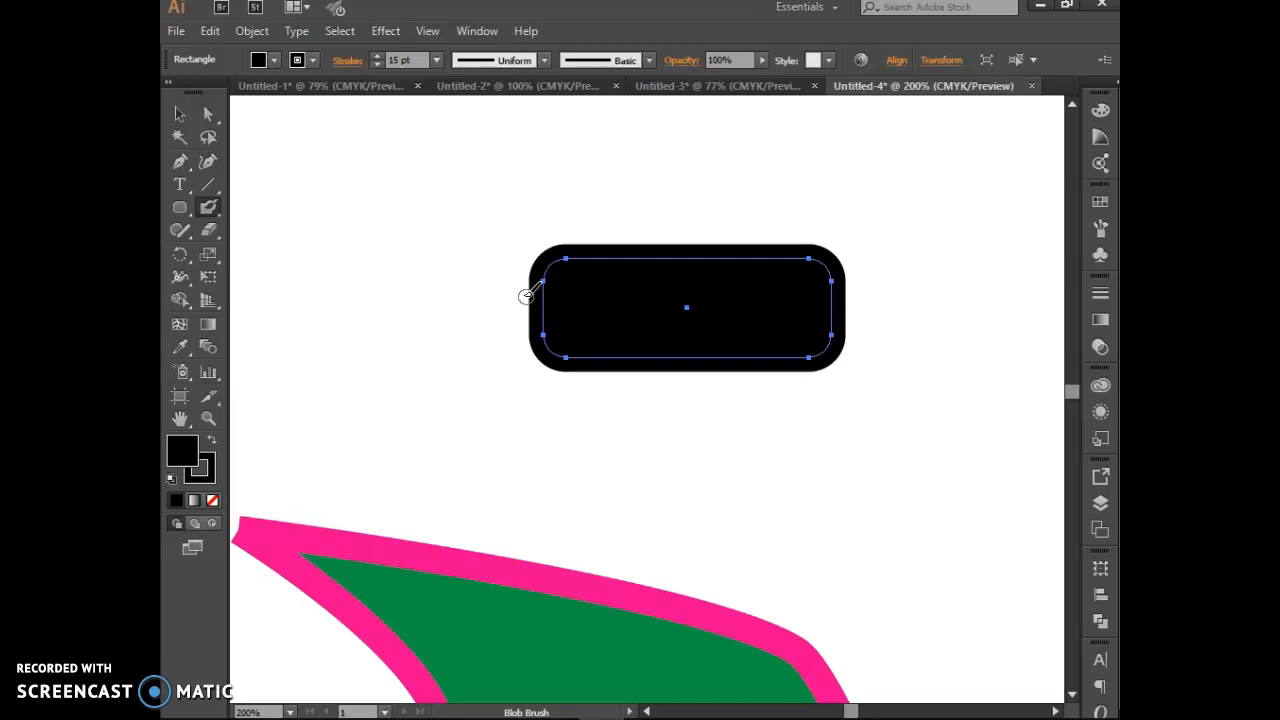
mouse_move(517, 291)
mouse_down()
mouse_move(479, 272)
mouse_move(509, 296)
mouse_move(467, 283)
mouse_move(489, 293)
mouse_move(454, 298)
mouse_move(497, 299)
mouse_move(452, 316)
mouse_move(495, 311)
mouse_move(460, 332)
mouse_move(493, 324)
mouse_move(470, 352)
mouse_move(525, 321)
mouse_move(530, 304)
mouse_move(510, 298)
mouse_move(524, 313)
mouse_move(500, 328)
mouse_move(504, 296)
mouse_move(563, 346)
mouse_up()
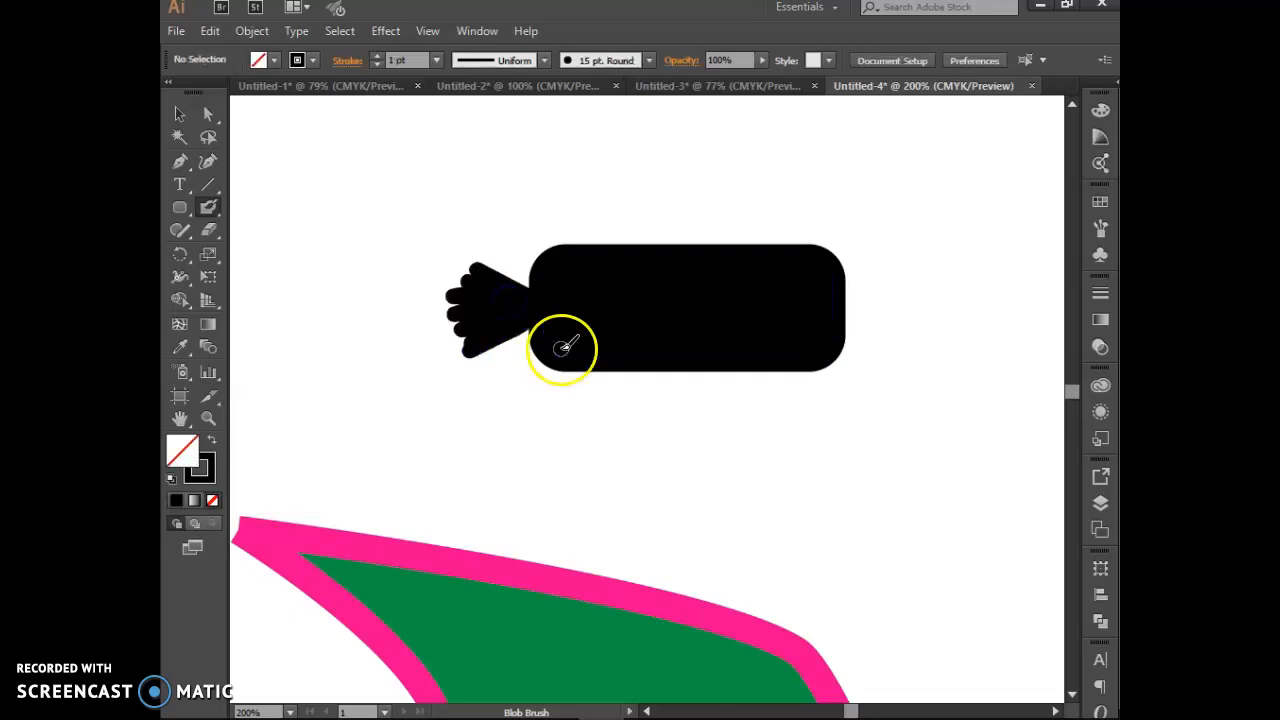
click(179, 113)
click(505, 311)
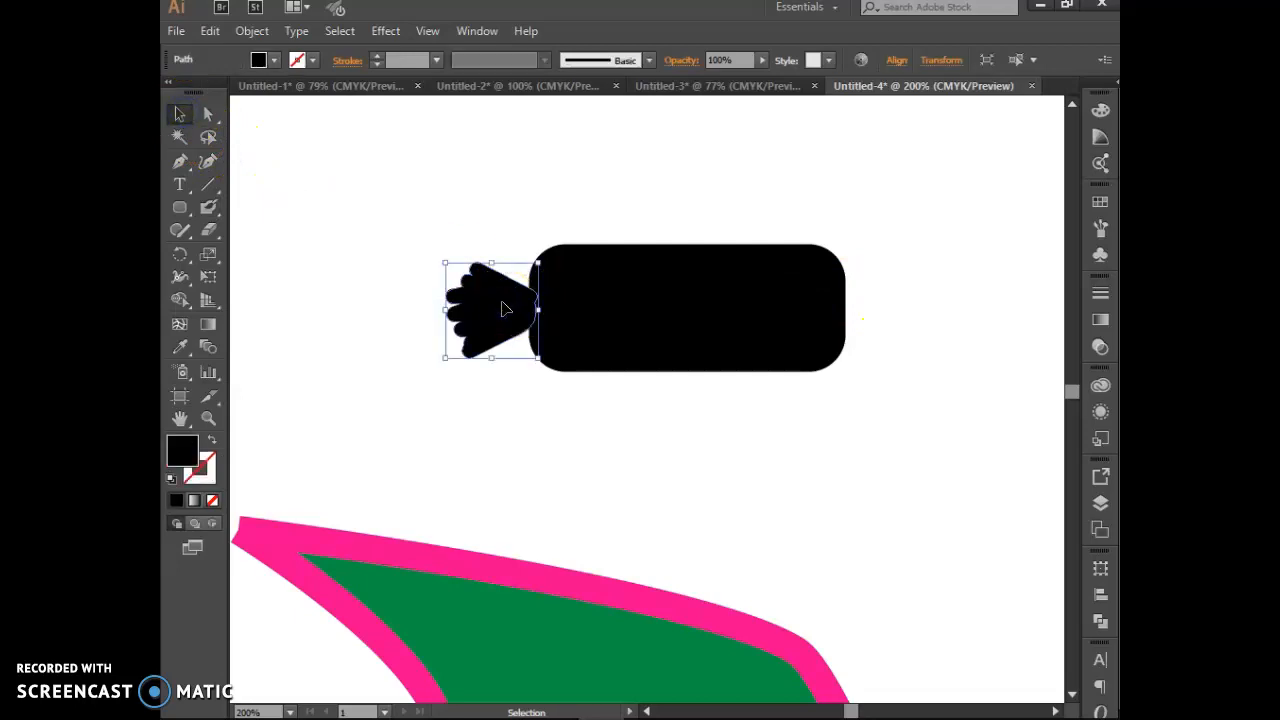